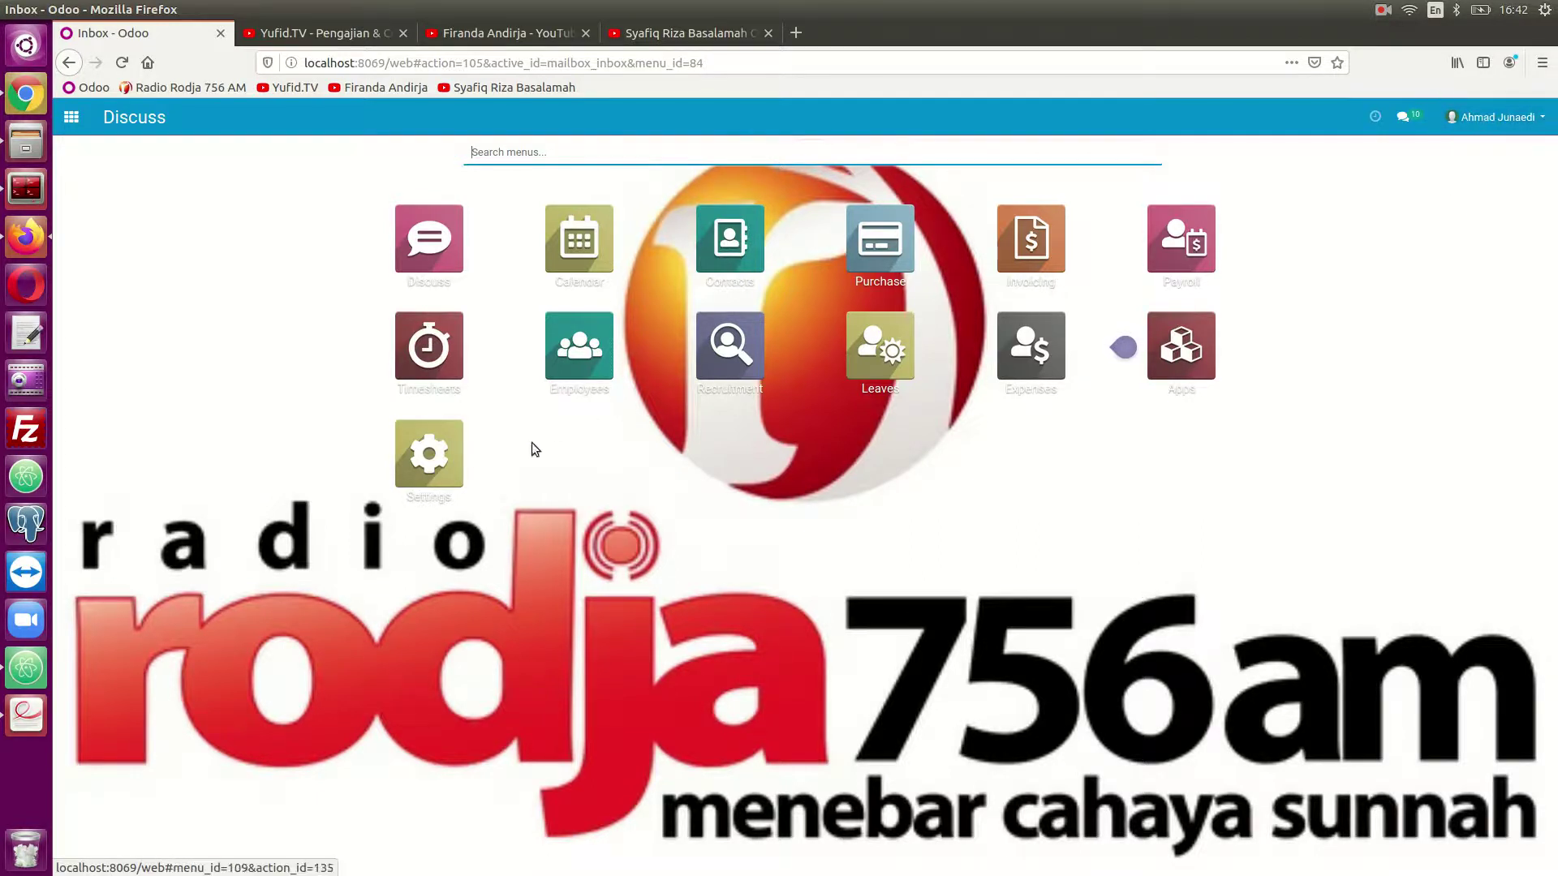
- Open the last internal user's record from Settings > Users & Companies > Users
left_click(446, 471)
left_click(327, 117)
left_click(318, 151)
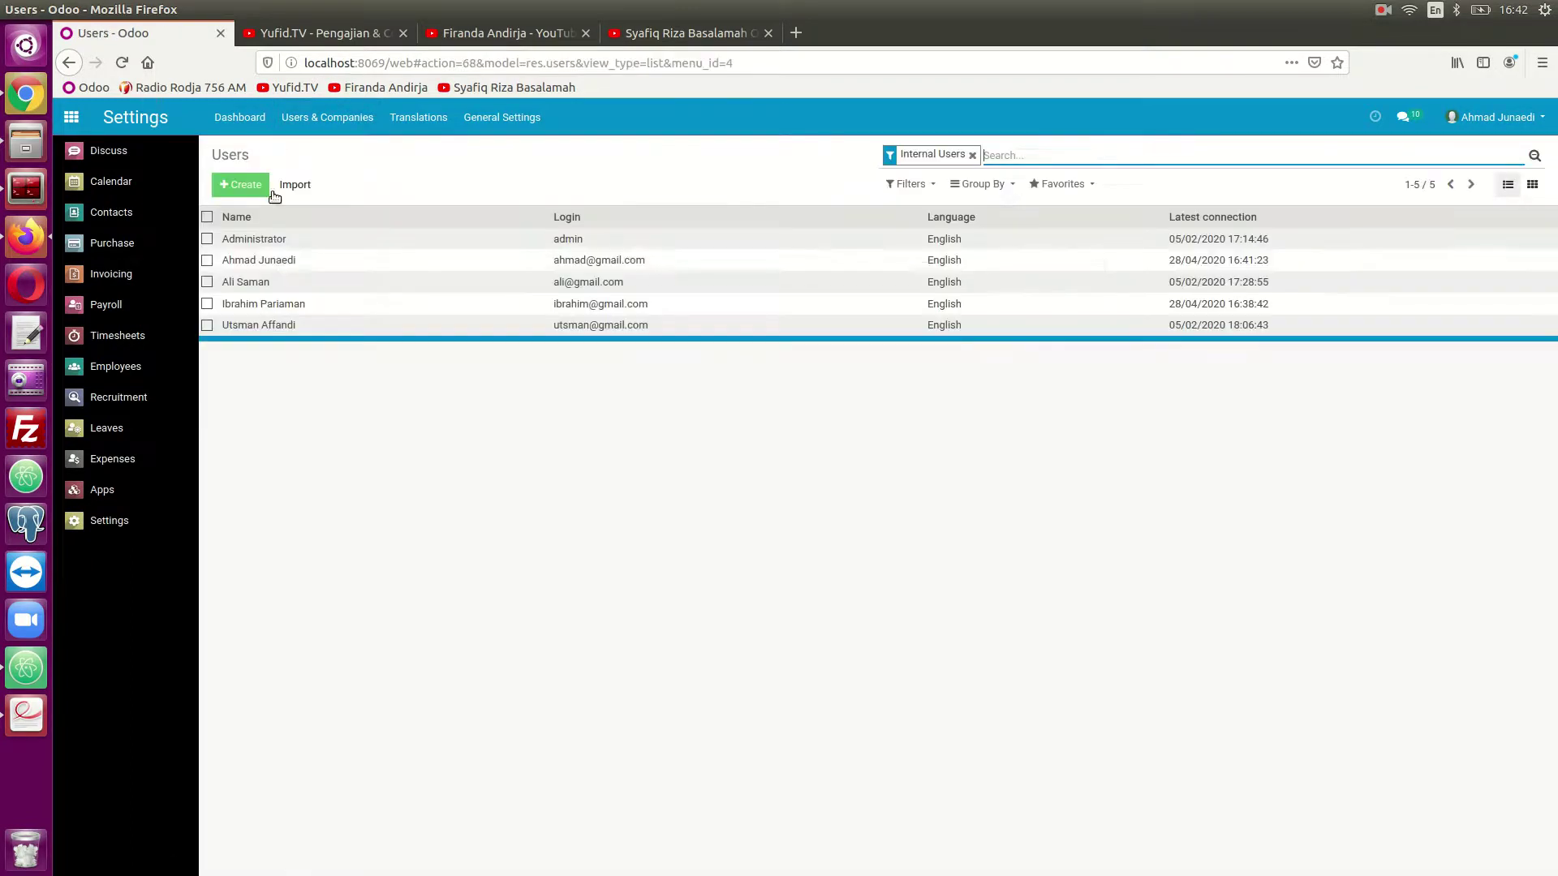
left_click(284, 329)
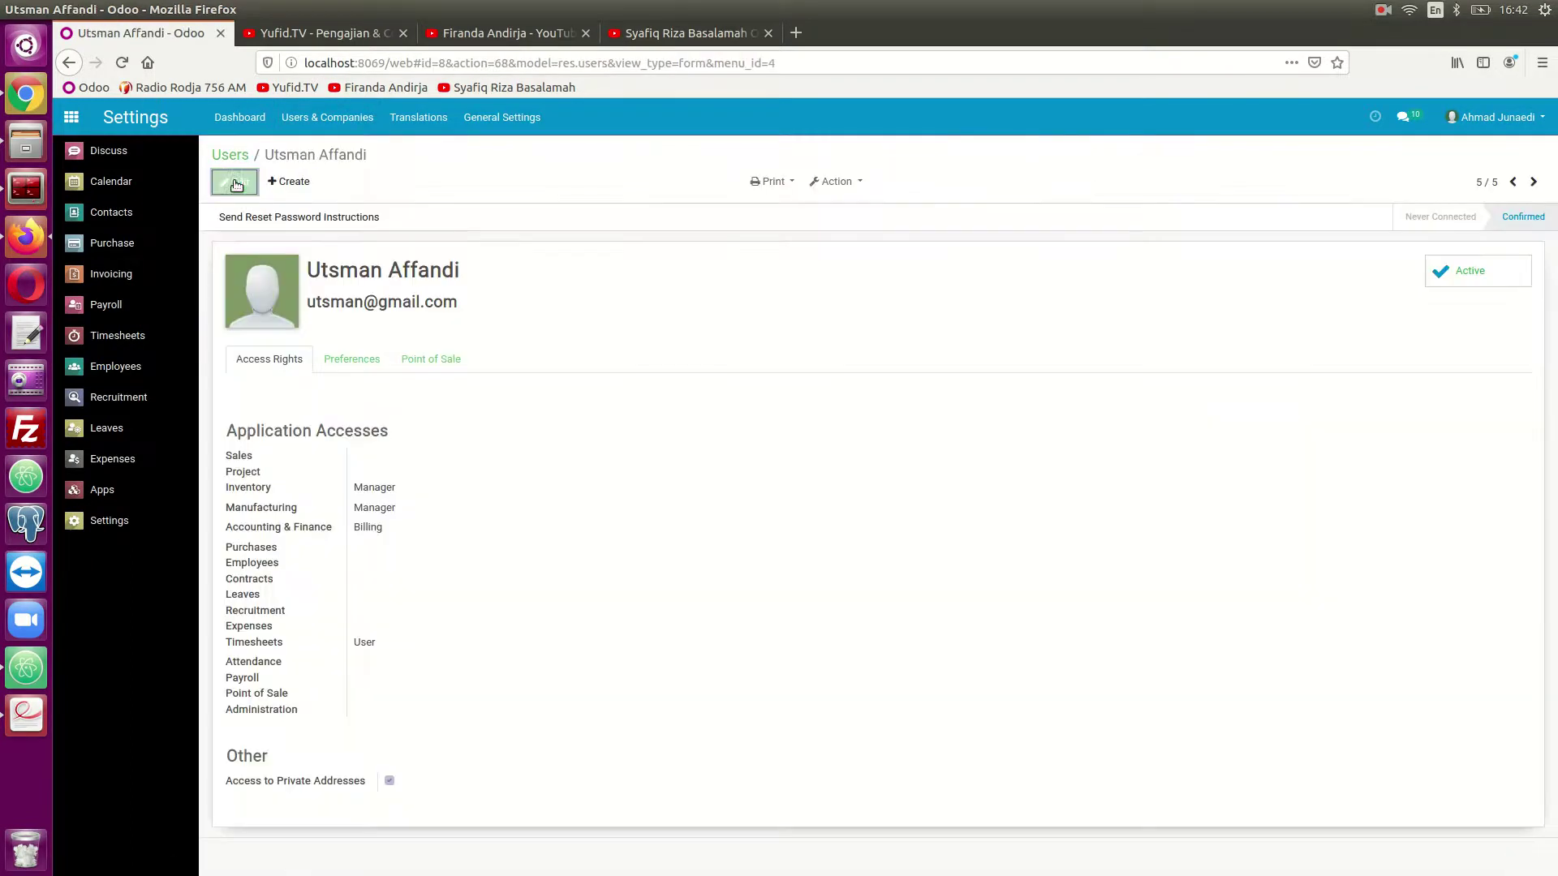
- Set the user's Attendance right to Manual Attendance, save, and return to the apps home screen
left_click(233, 181)
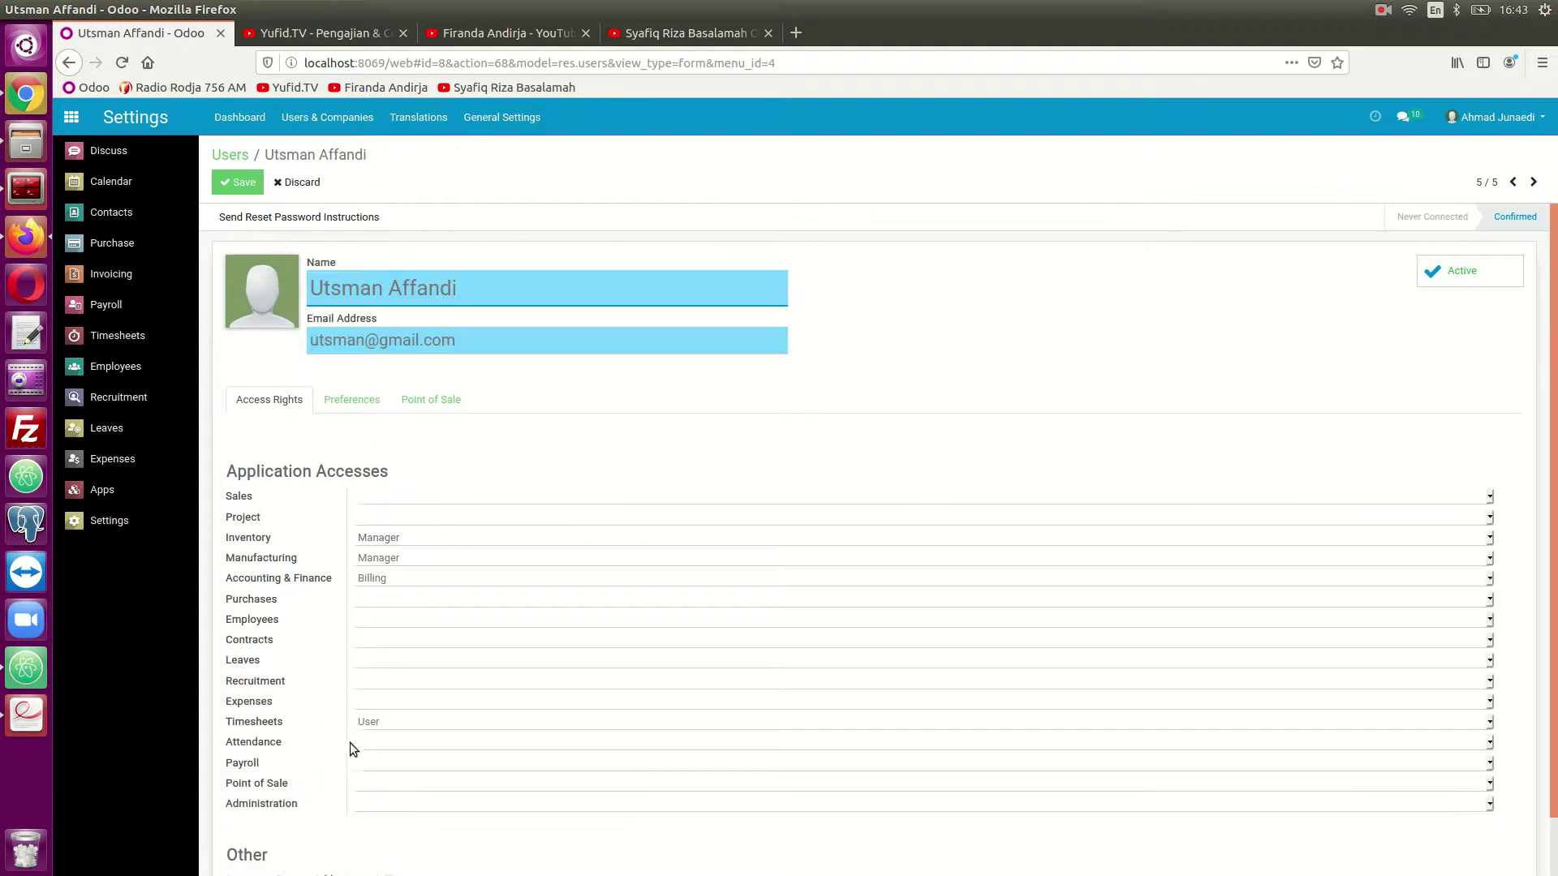
left_click(362, 741)
left_click(398, 777)
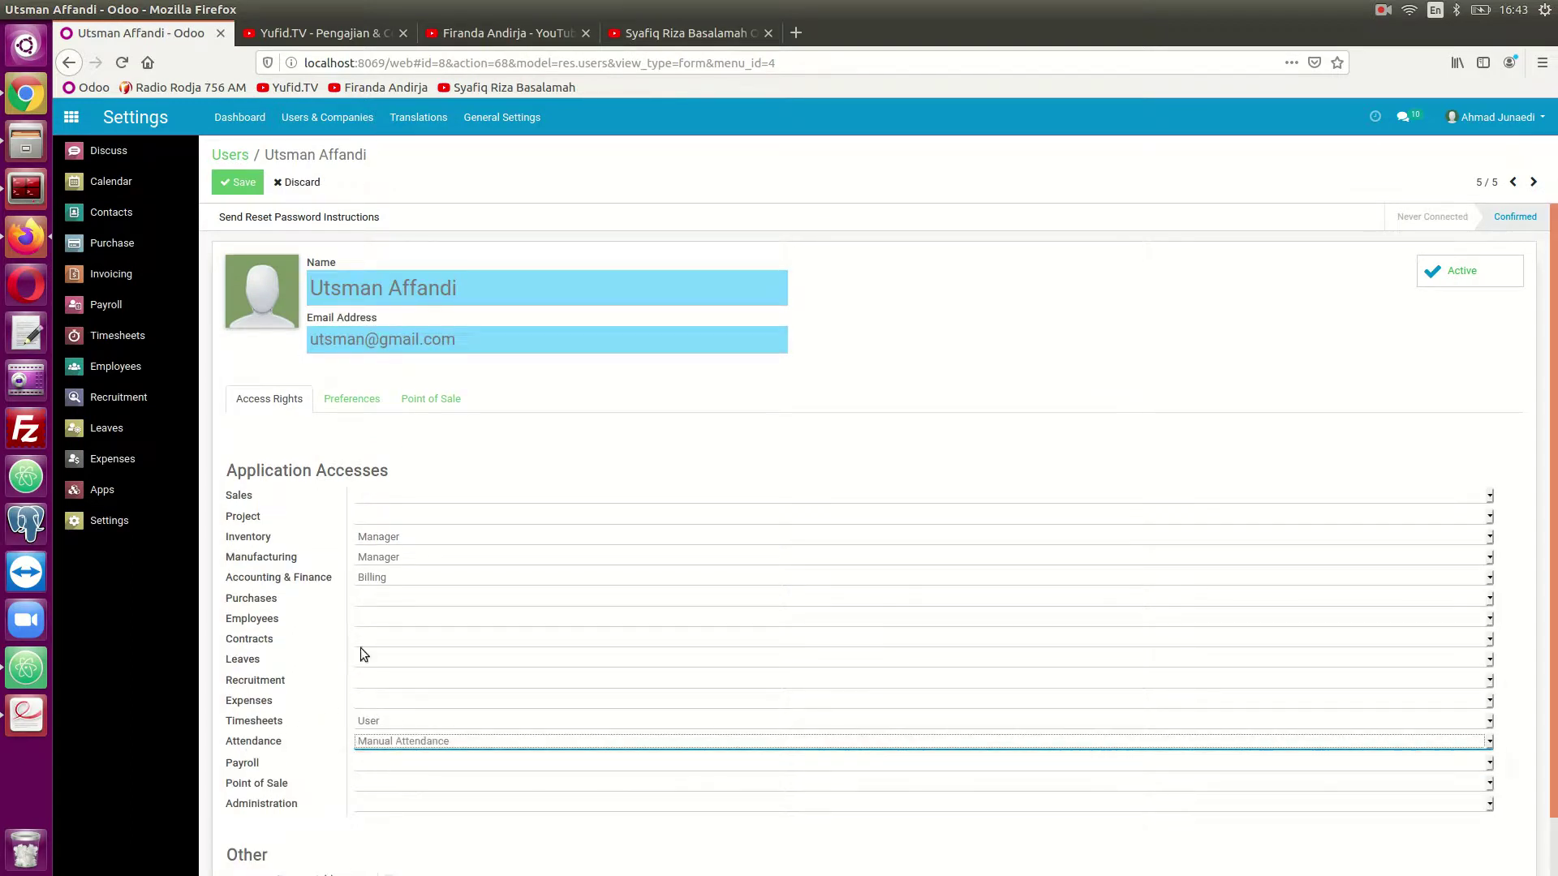
left_click(230, 182)
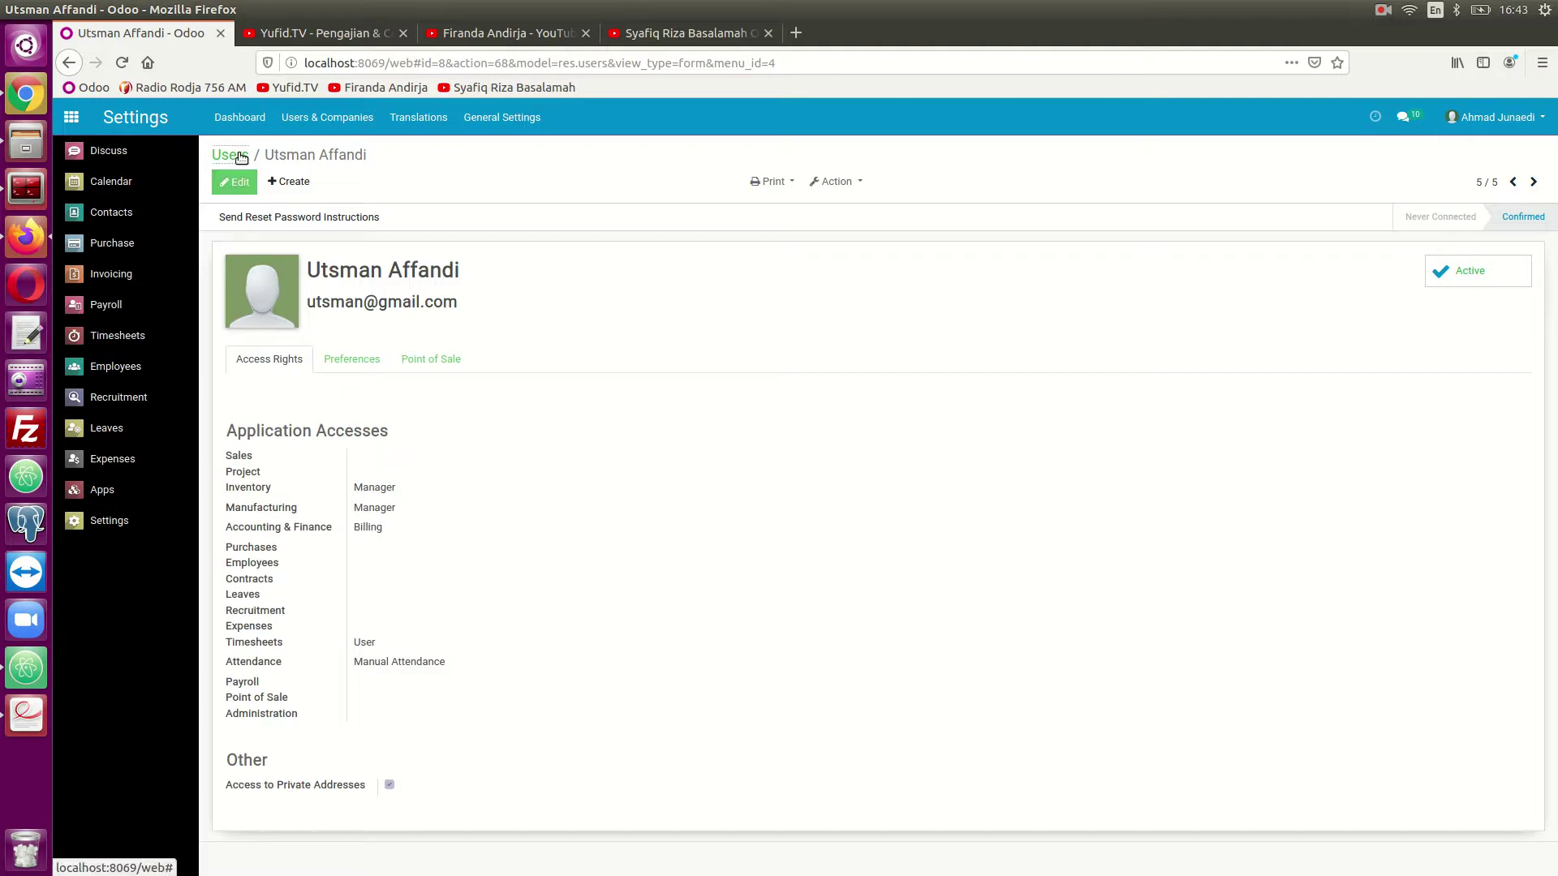
left_click(238, 156)
left_click(77, 121)
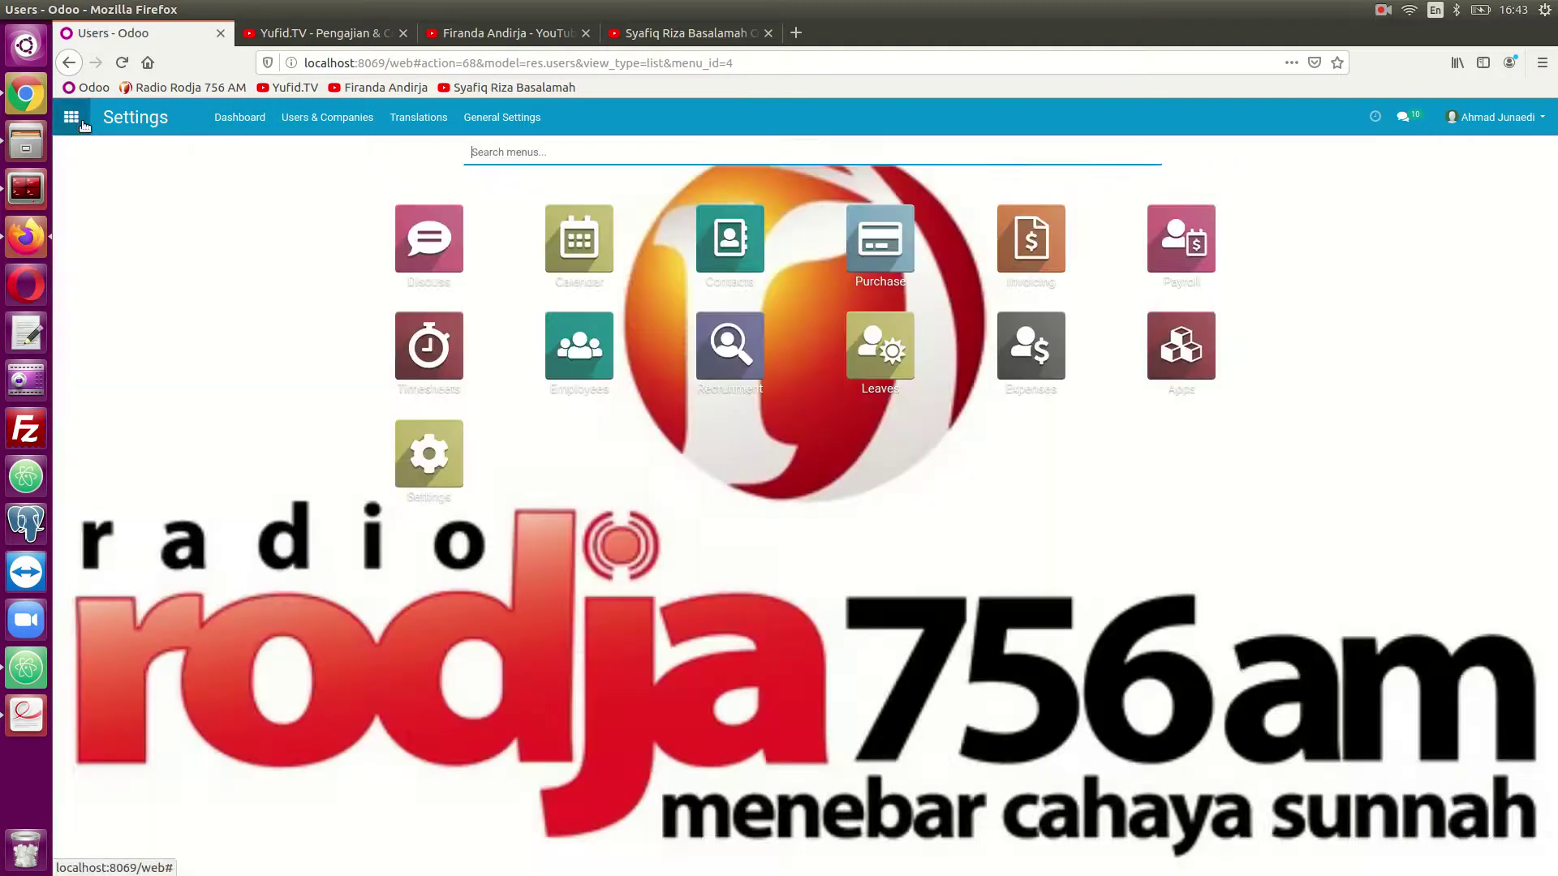
- Log out and sign back in as the other user with their saved email and password, then show the apps
left_click(1529, 128)
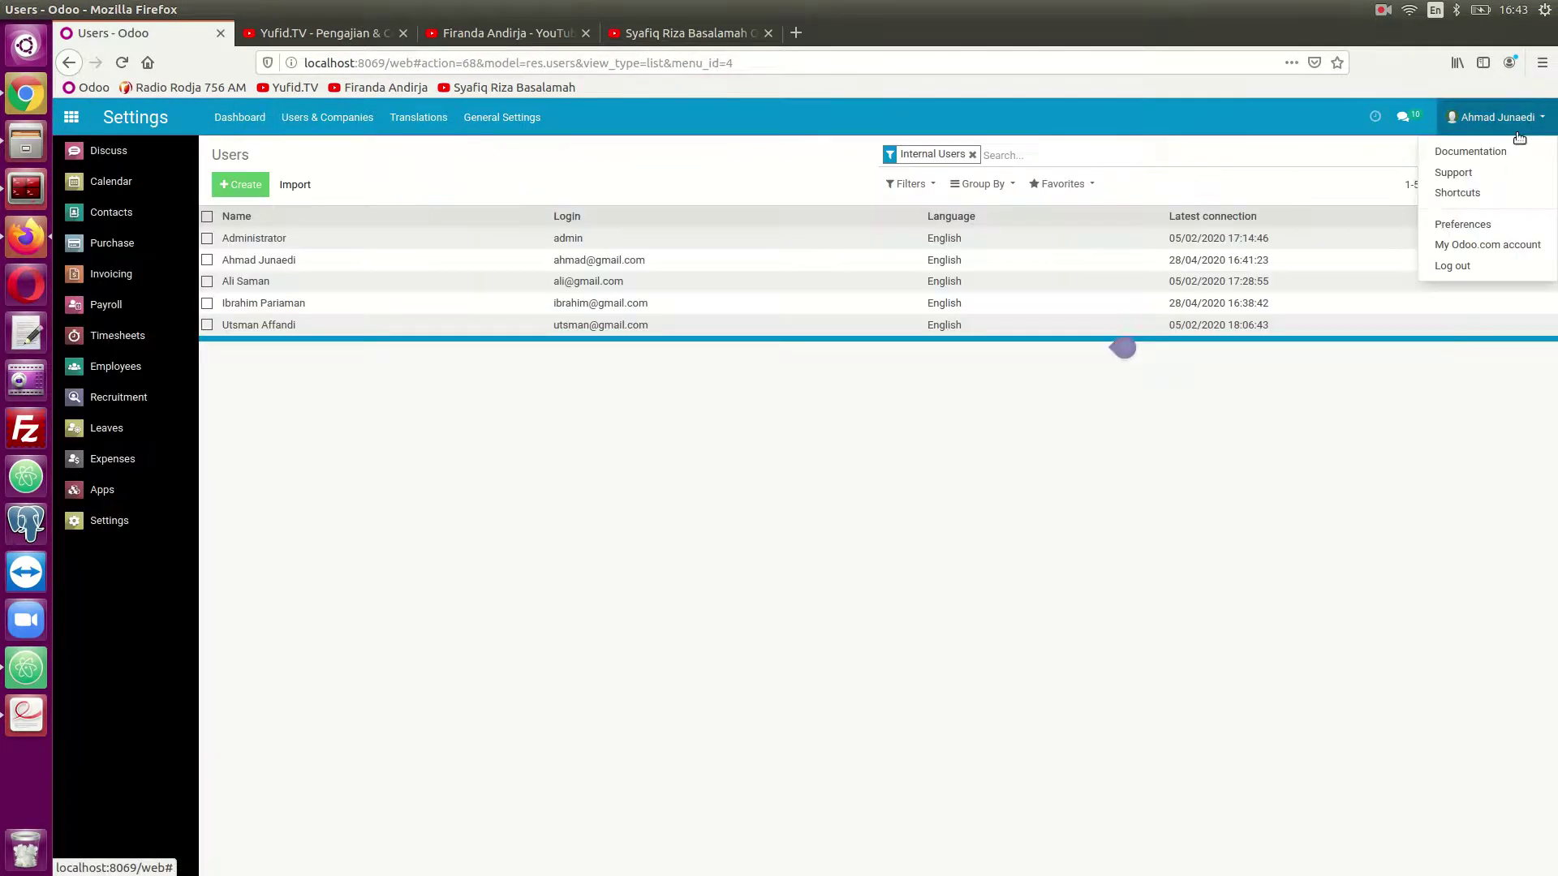
left_click(1452, 266)
left_click(835, 391)
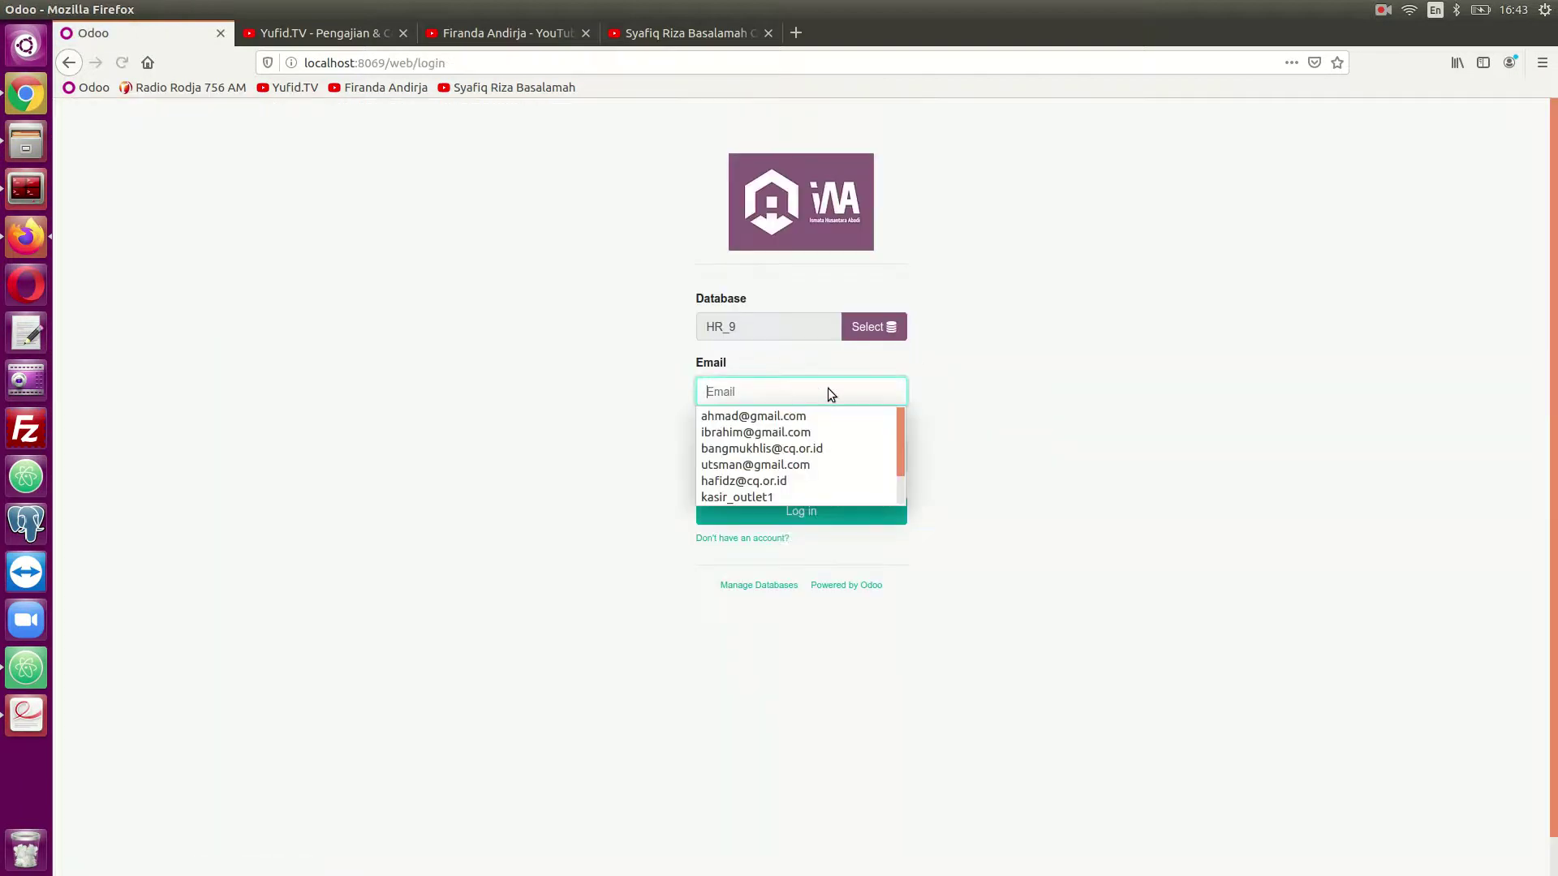
left_click(763, 430)
left_click(763, 456)
type("1")
left_click(791, 511)
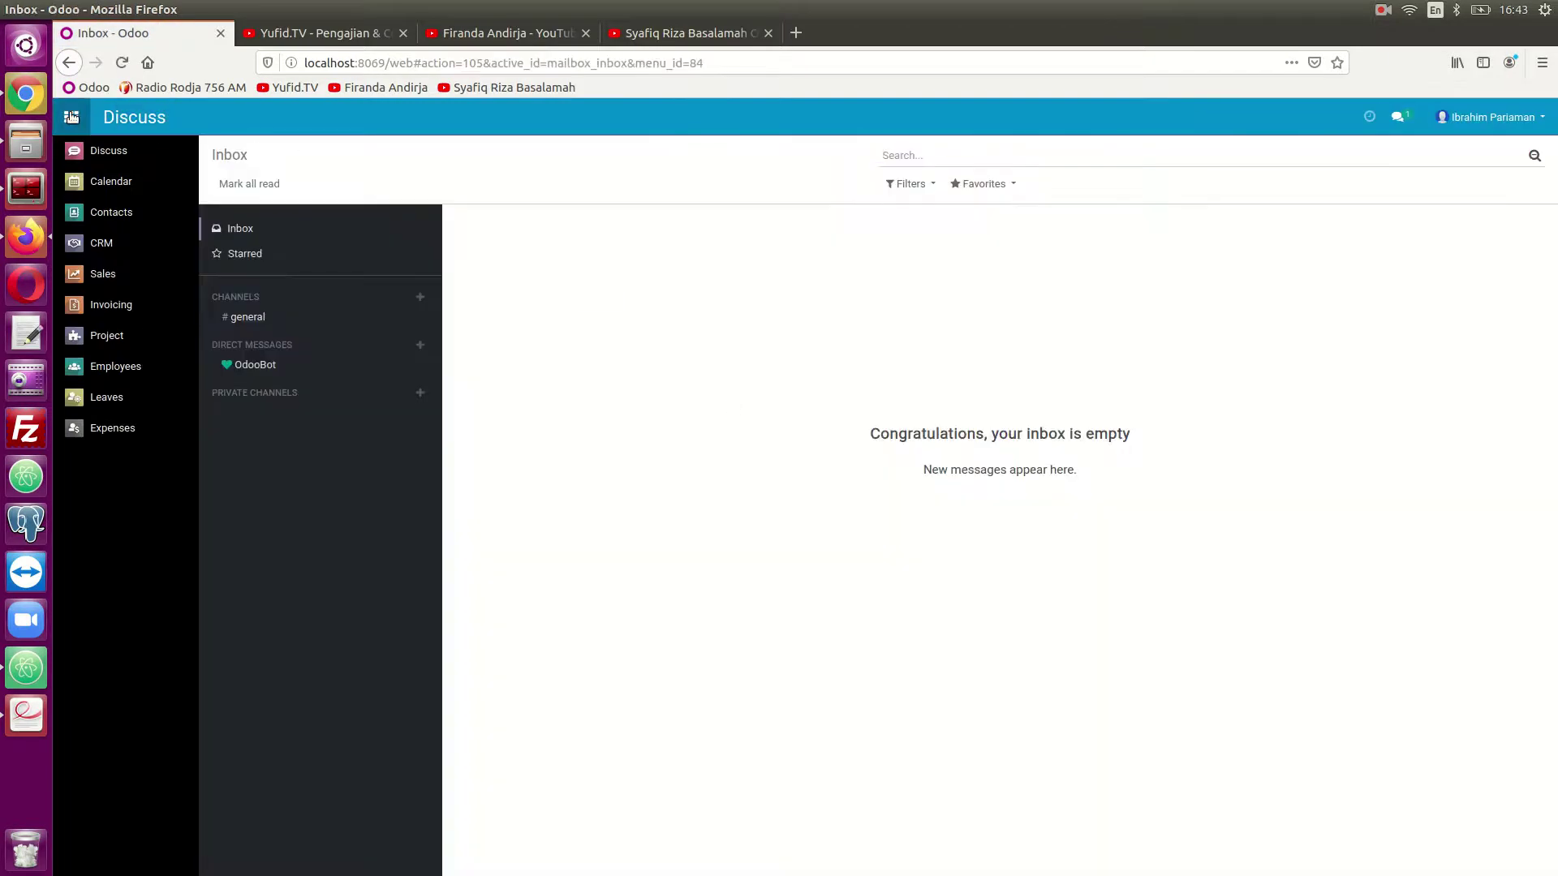
left_click(72, 116)
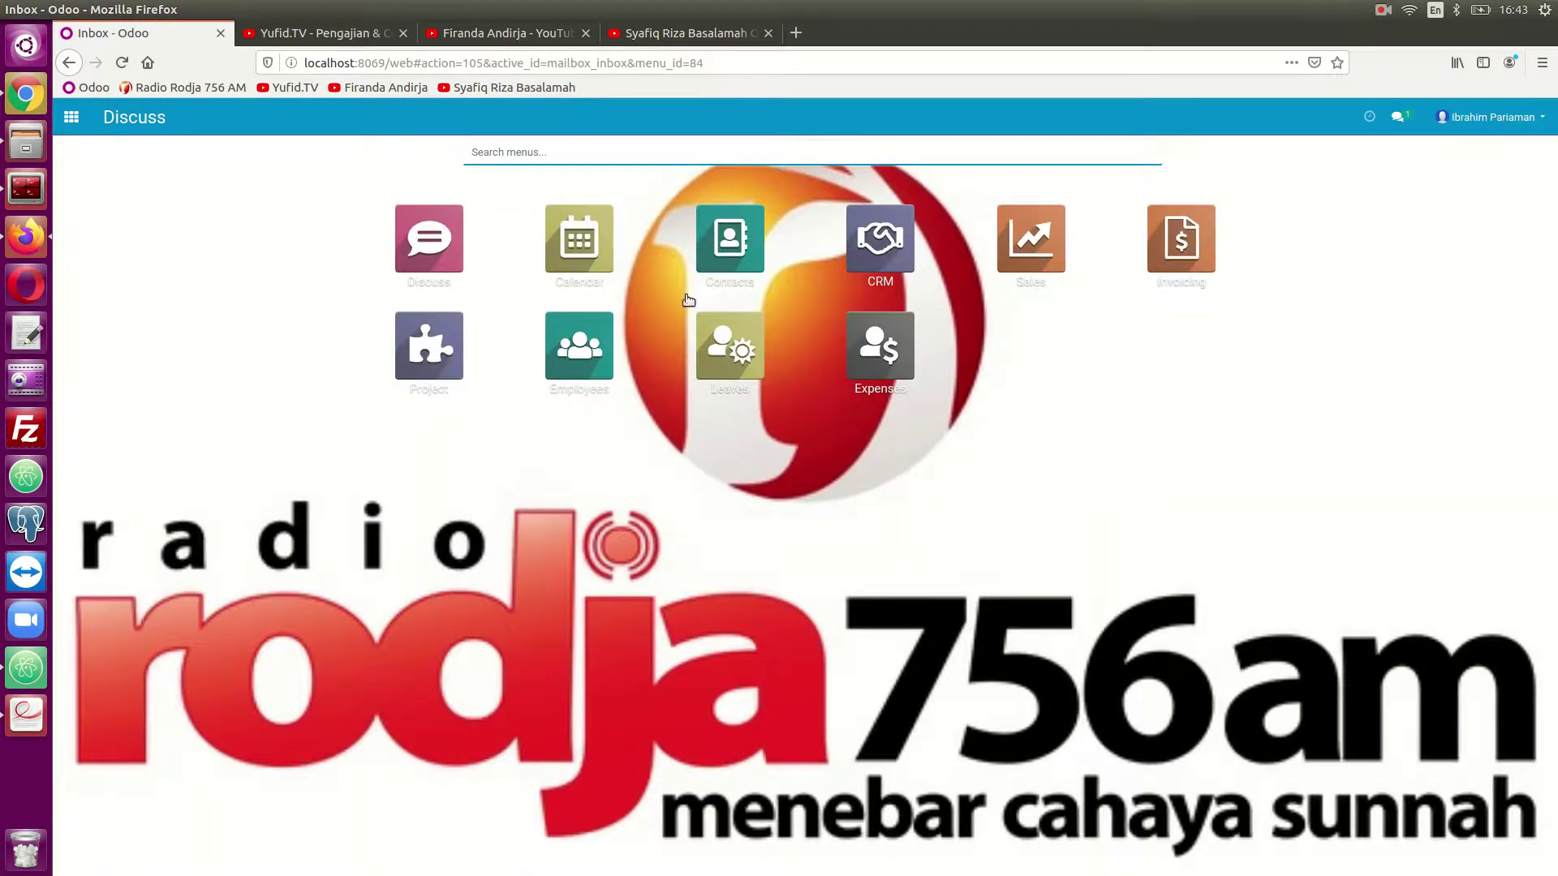
- Create a new project named Kitchen Set in the Project app
left_click(427, 356)
left_click(248, 185)
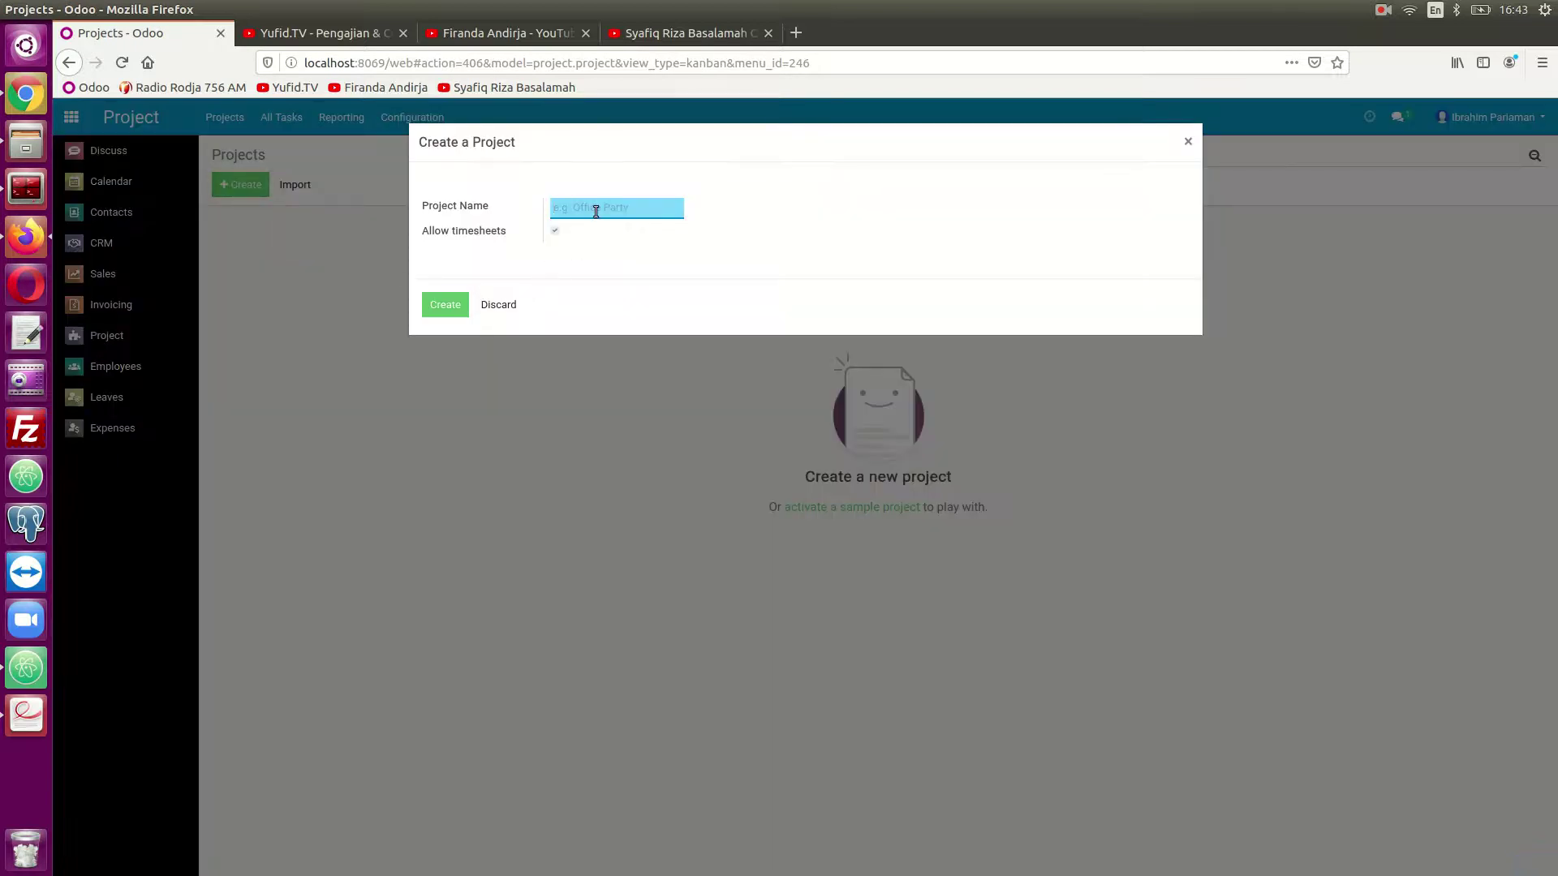
type("Kitchen Set")
left_click(445, 304)
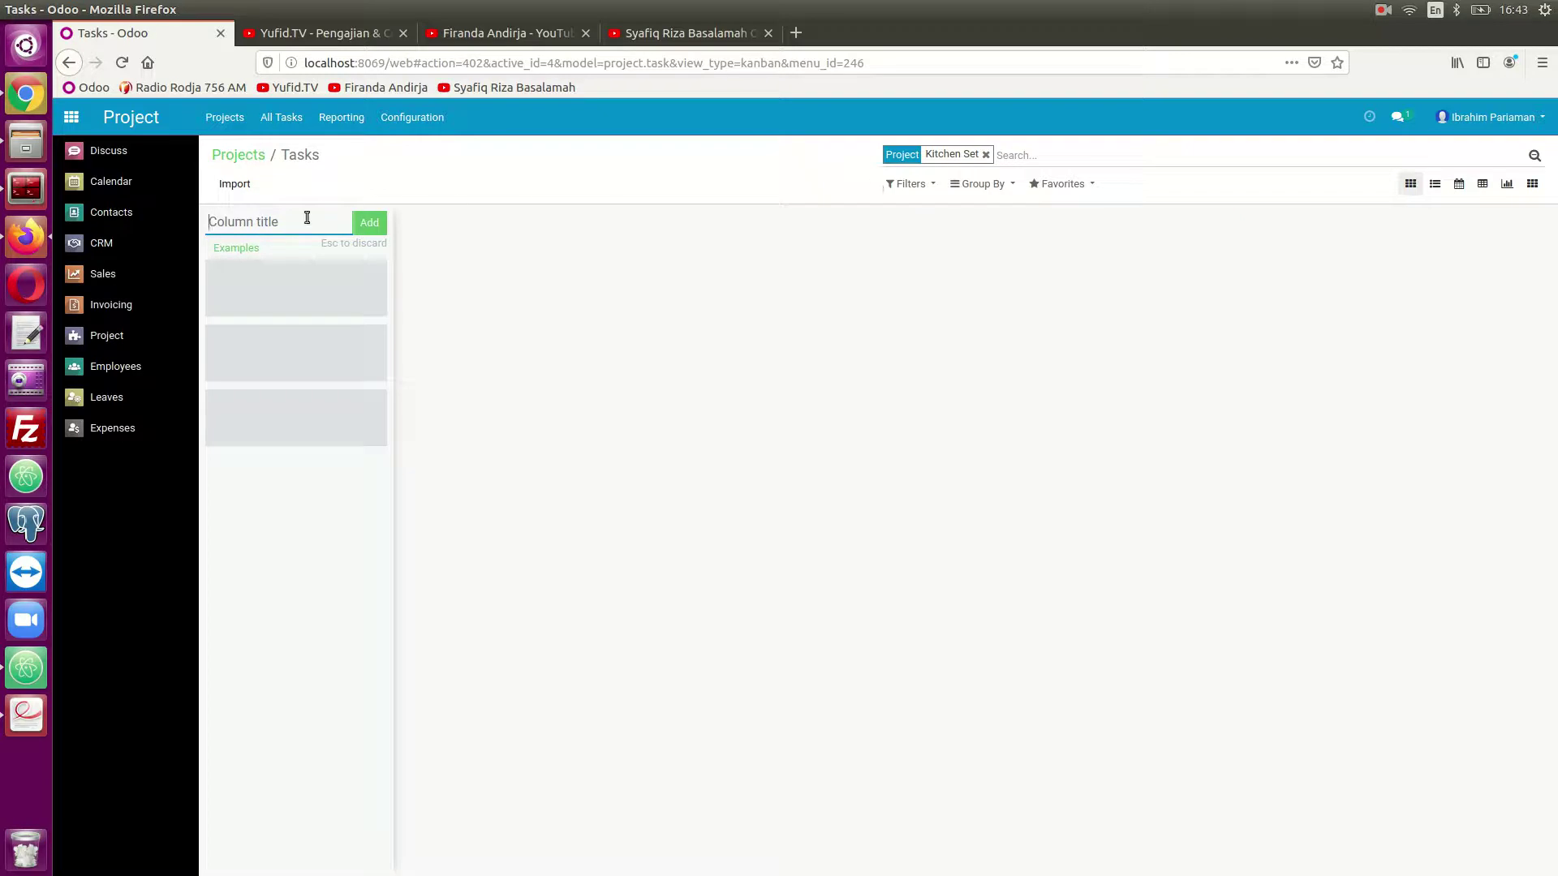
- Add the stages Gathering Data, Development and Maintenance to the Kitchen Set board
type("Gathering Data")
key("Return")
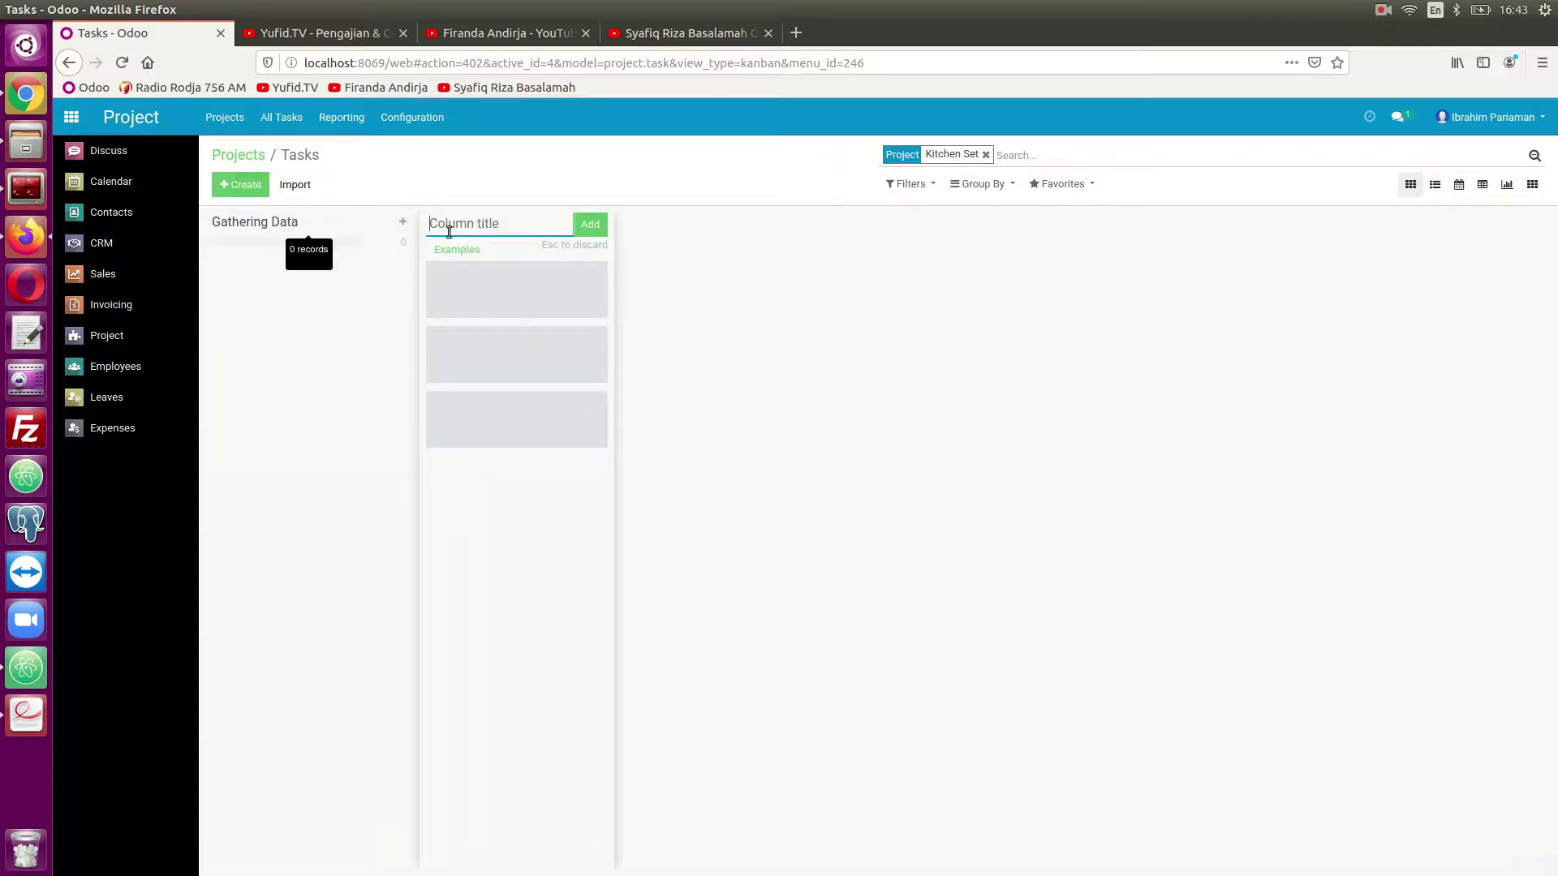
type("Development")
key("Return")
type("Maintenance")
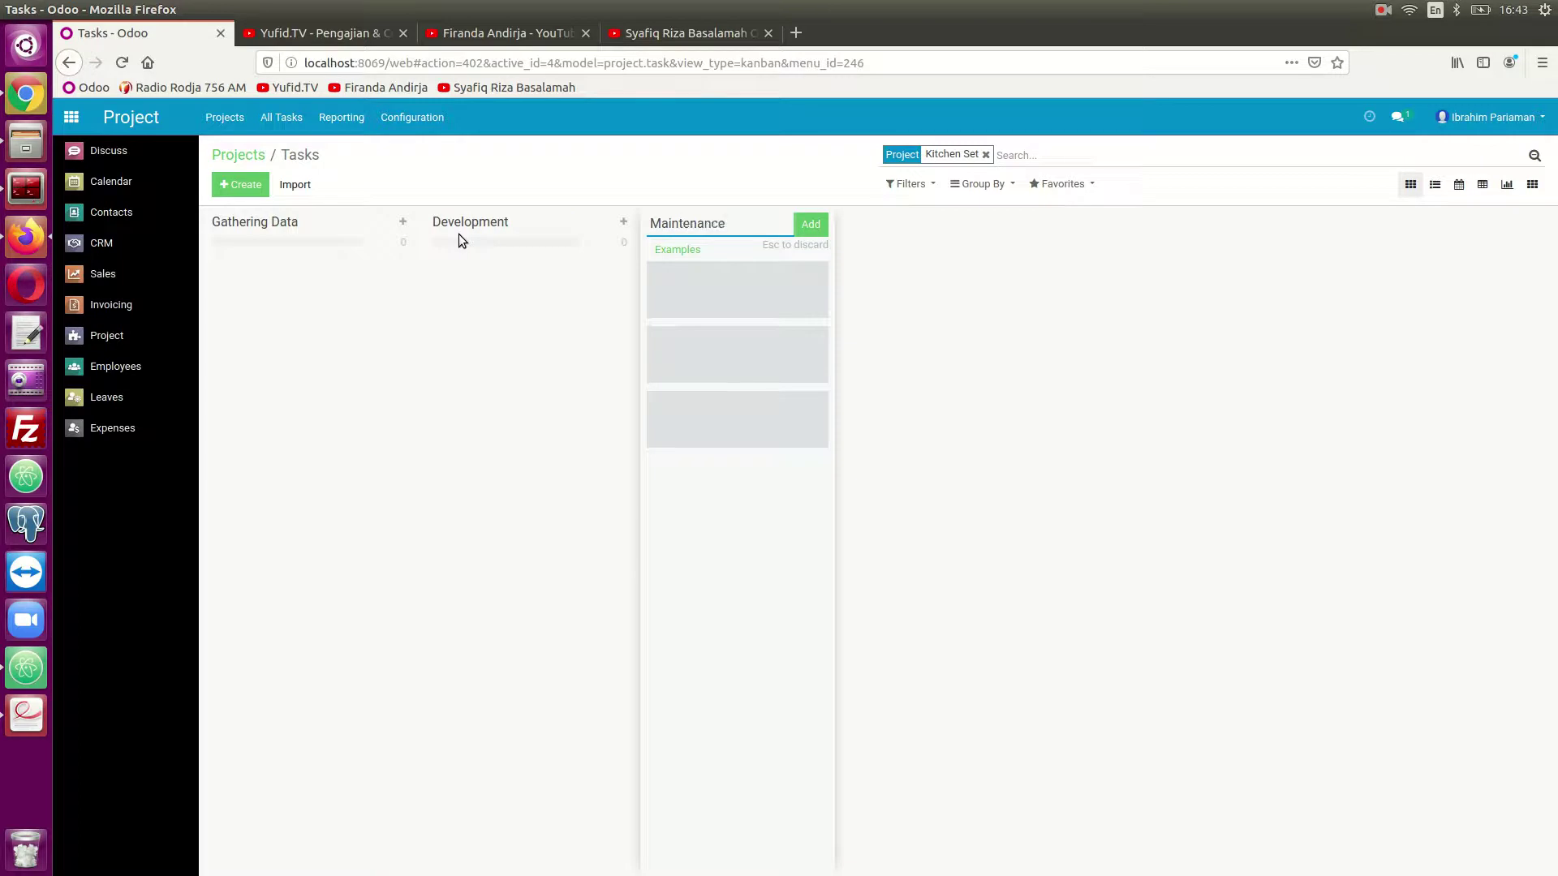
key("Return")
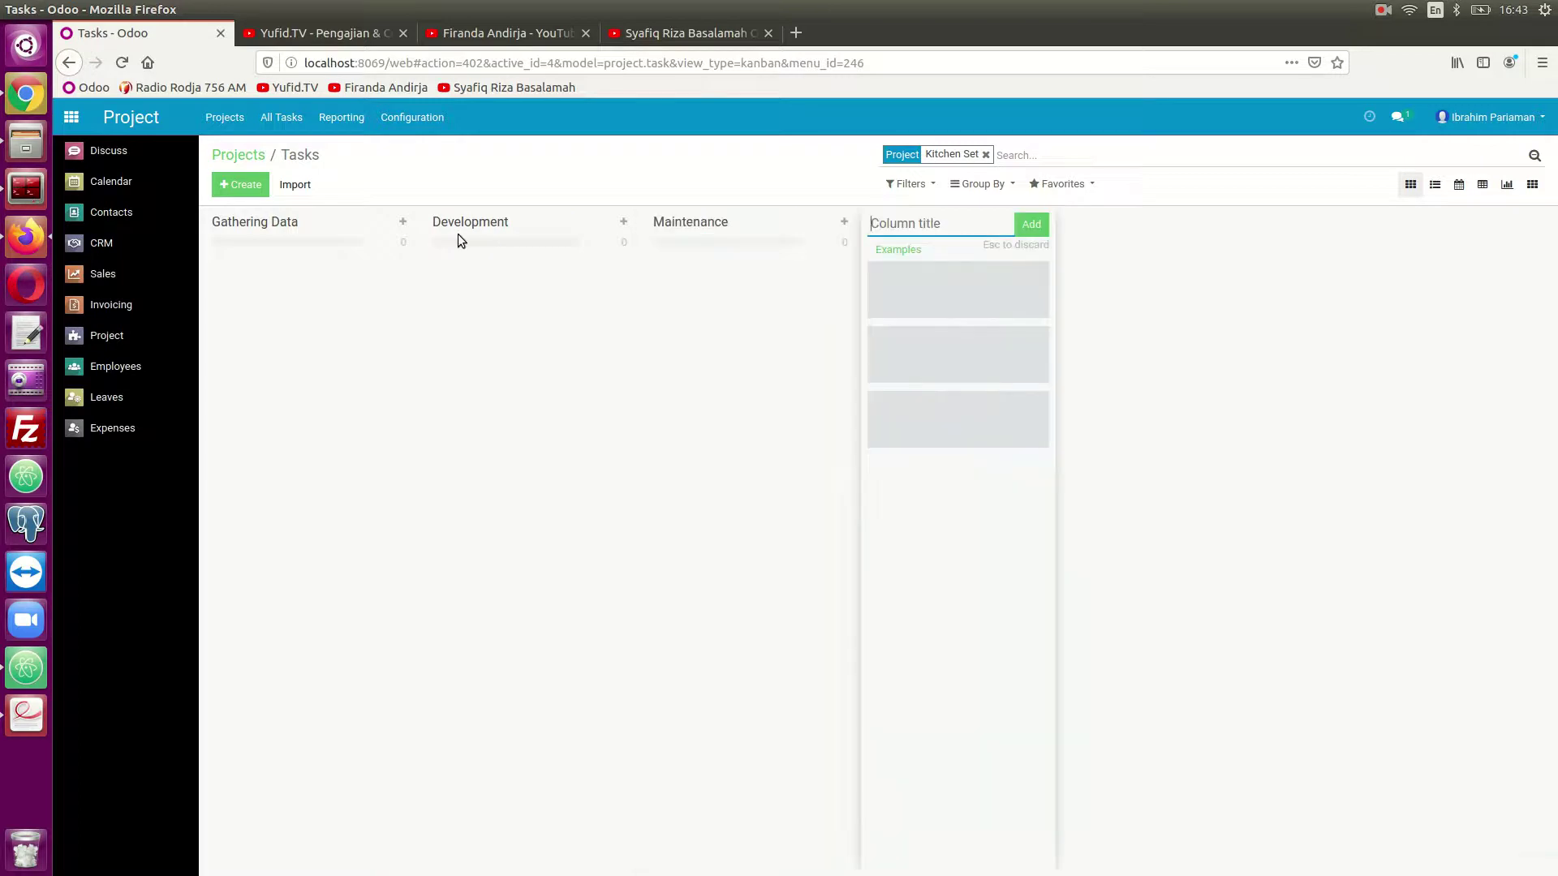
key("Escape")
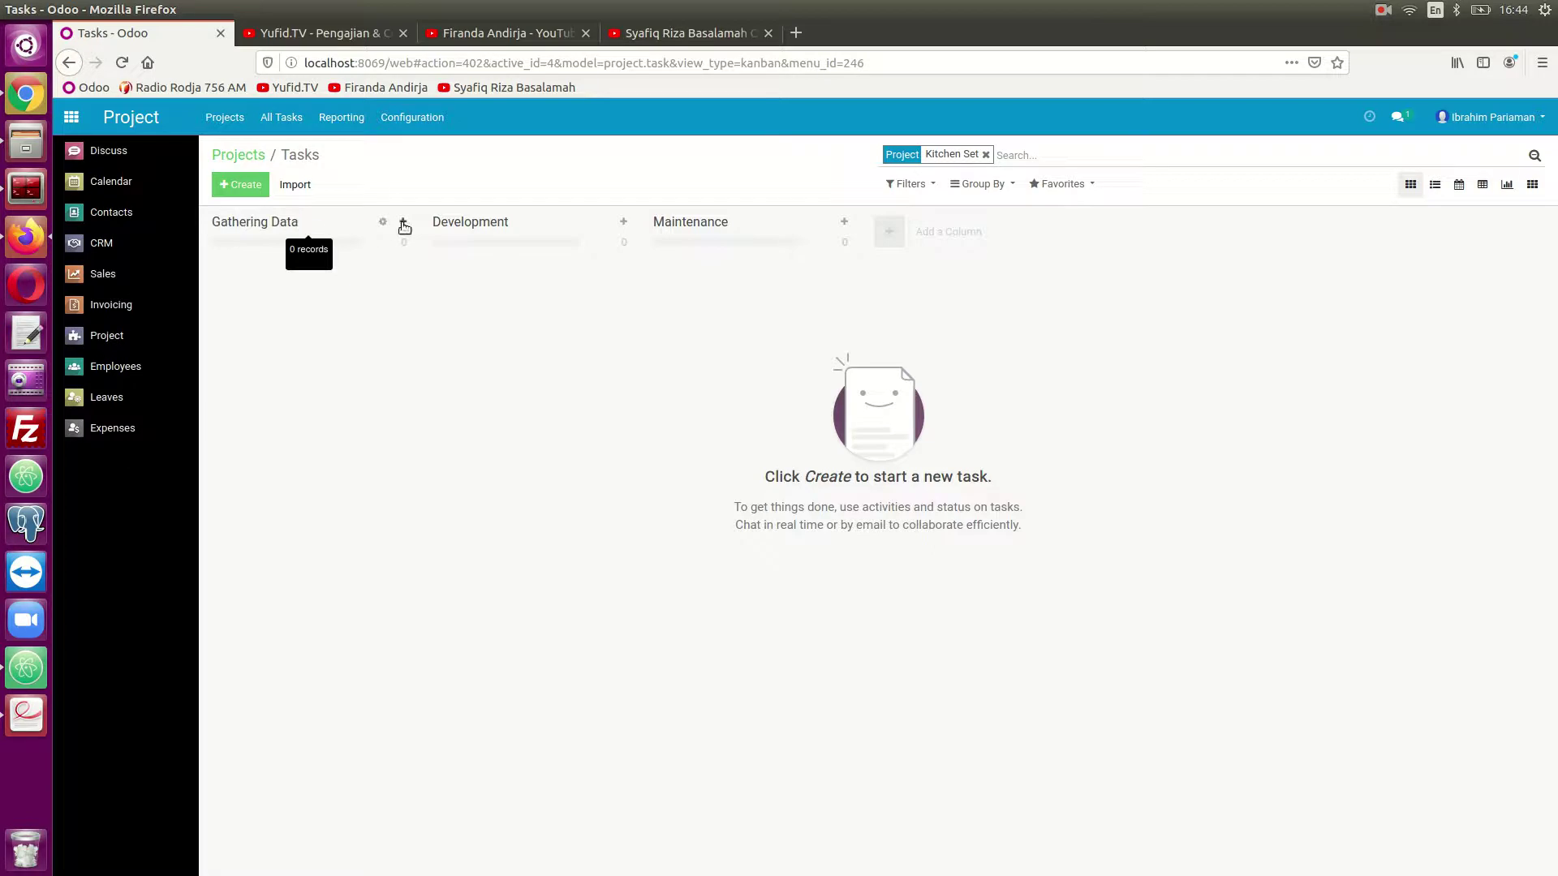
- Add unassigned Survey and Assesment tasks to the Gathering Data stage
left_click(404, 224)
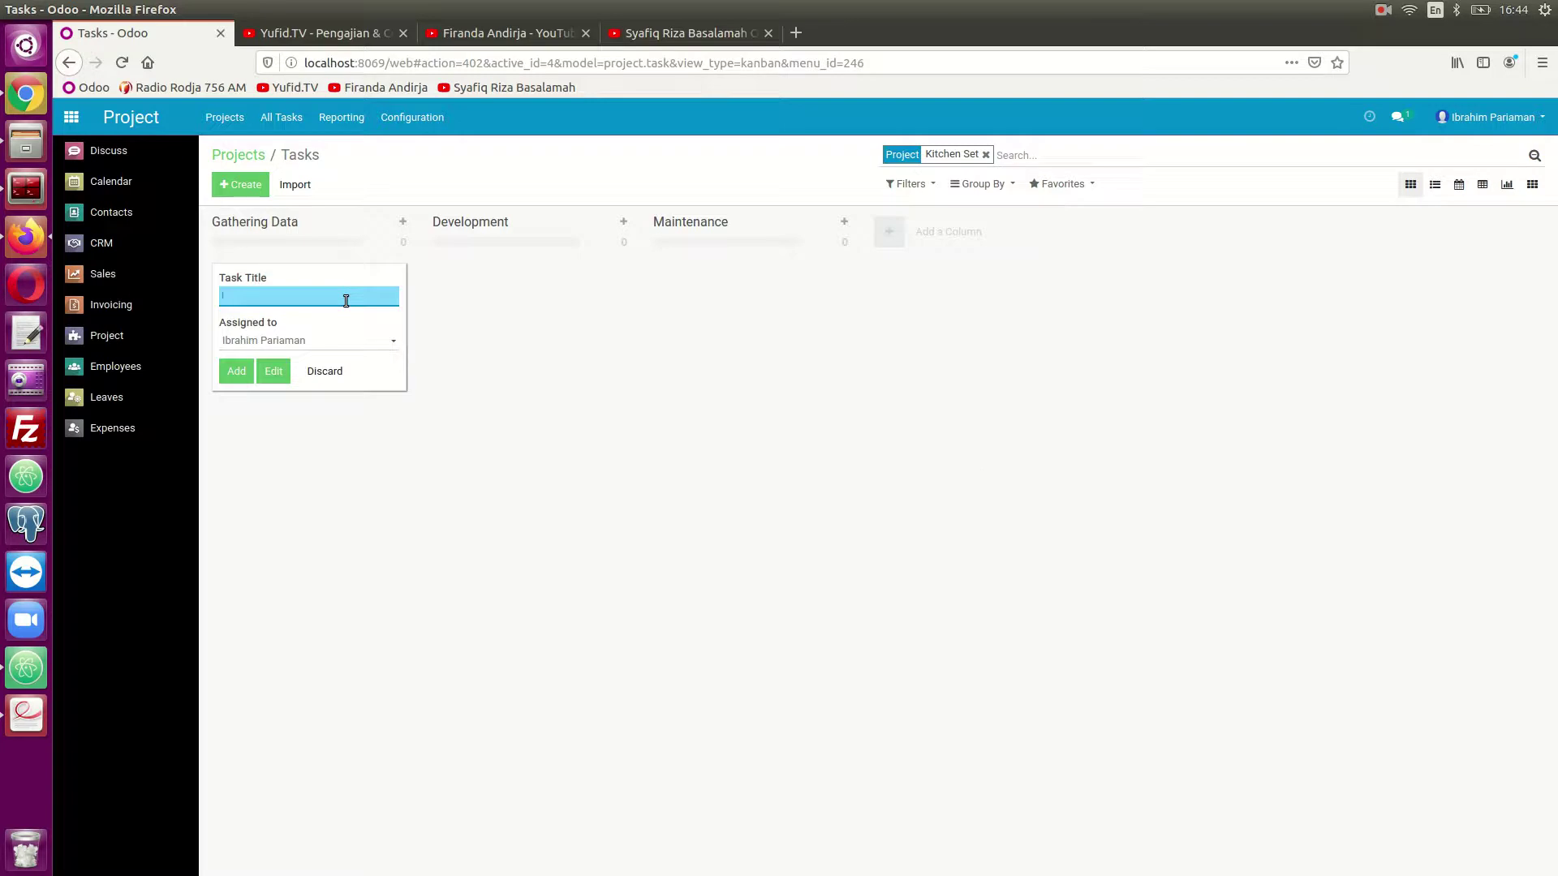
type("Survey")
key("Tab")
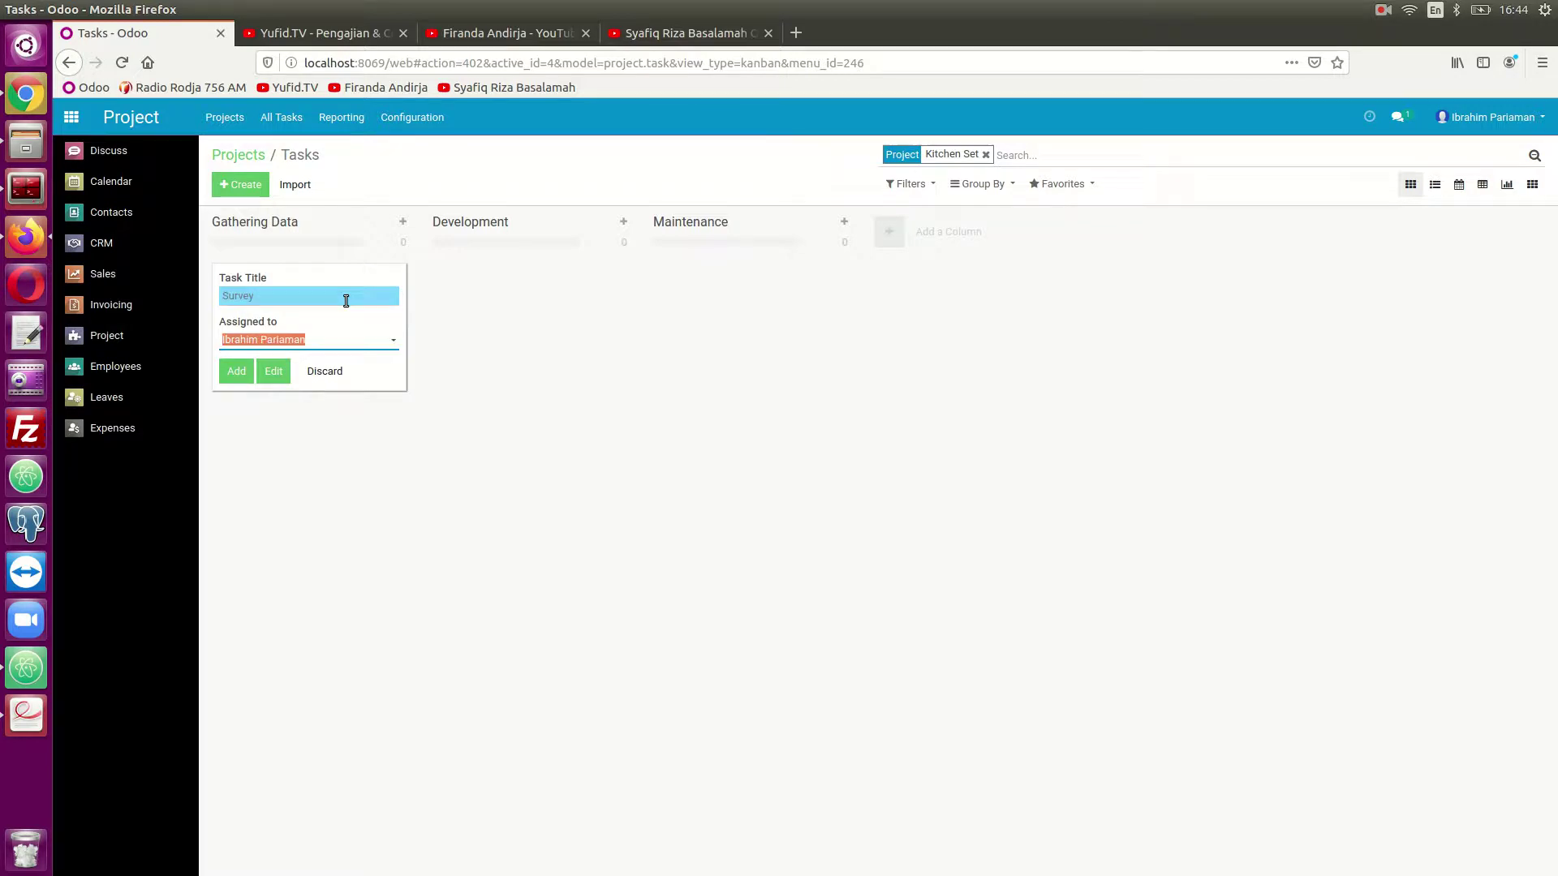
key("BackSpace")
left_click(498, 358)
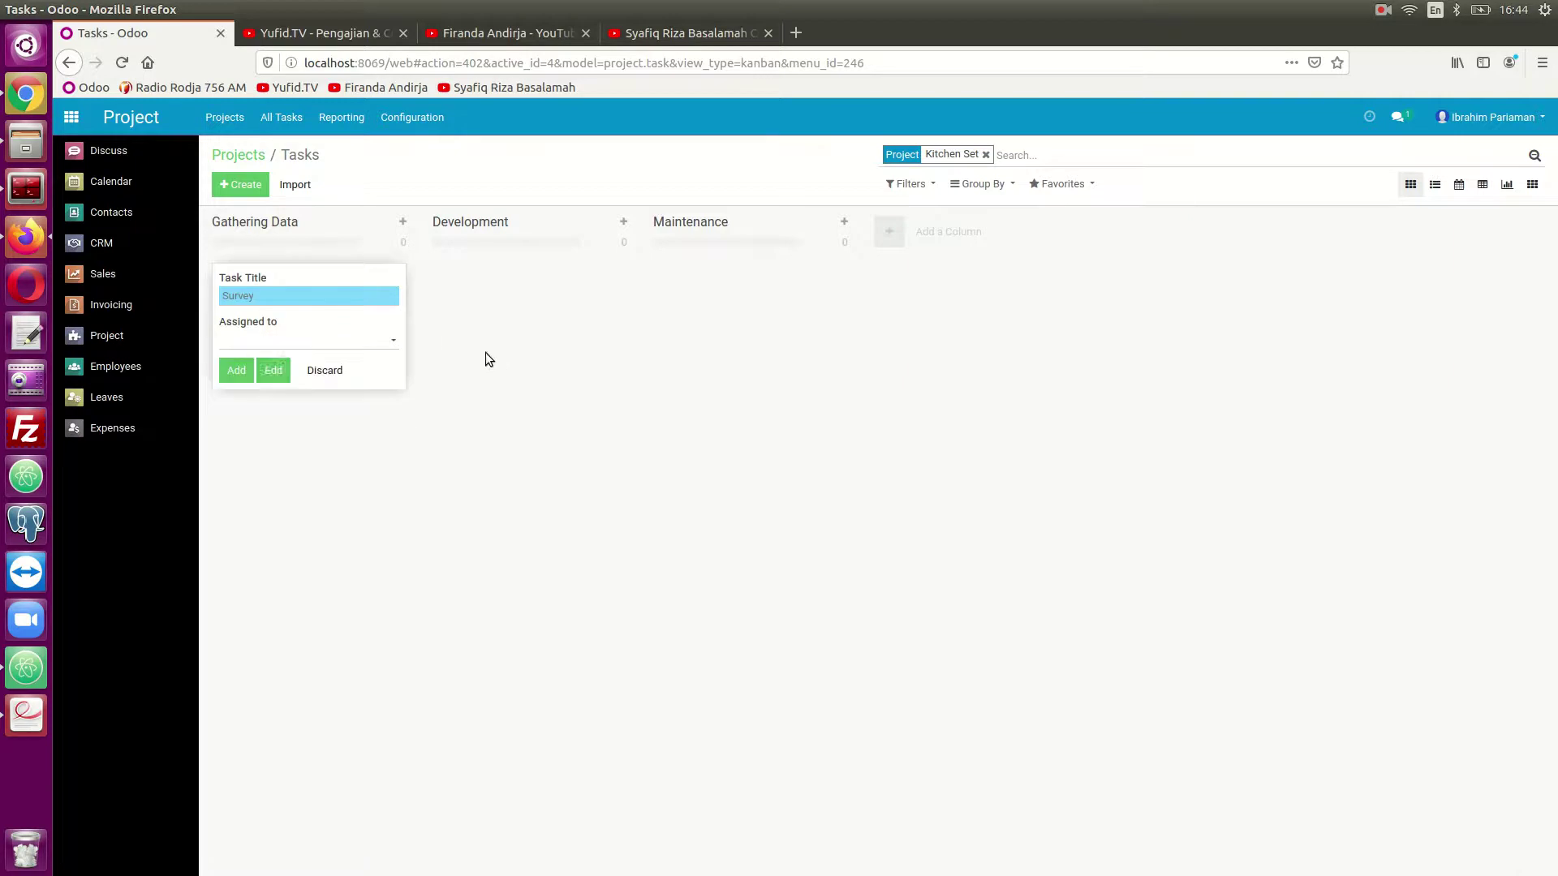
left_click(235, 371)
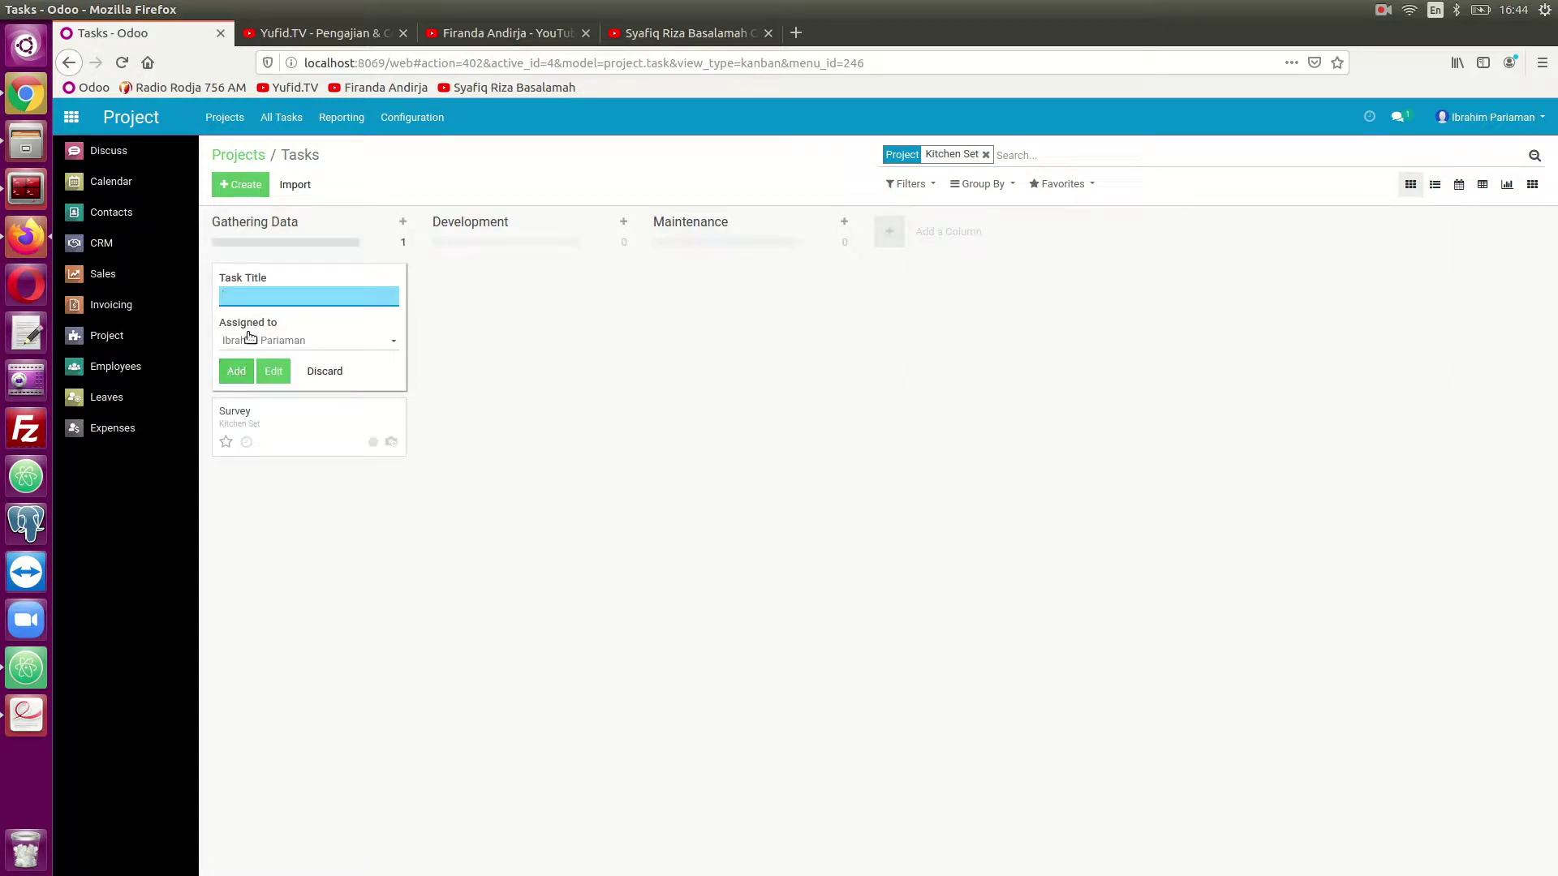
type("Assem")
key("Tab")
key("BackSpace")
left_click(554, 437)
left_click(234, 372)
left_click(504, 505)
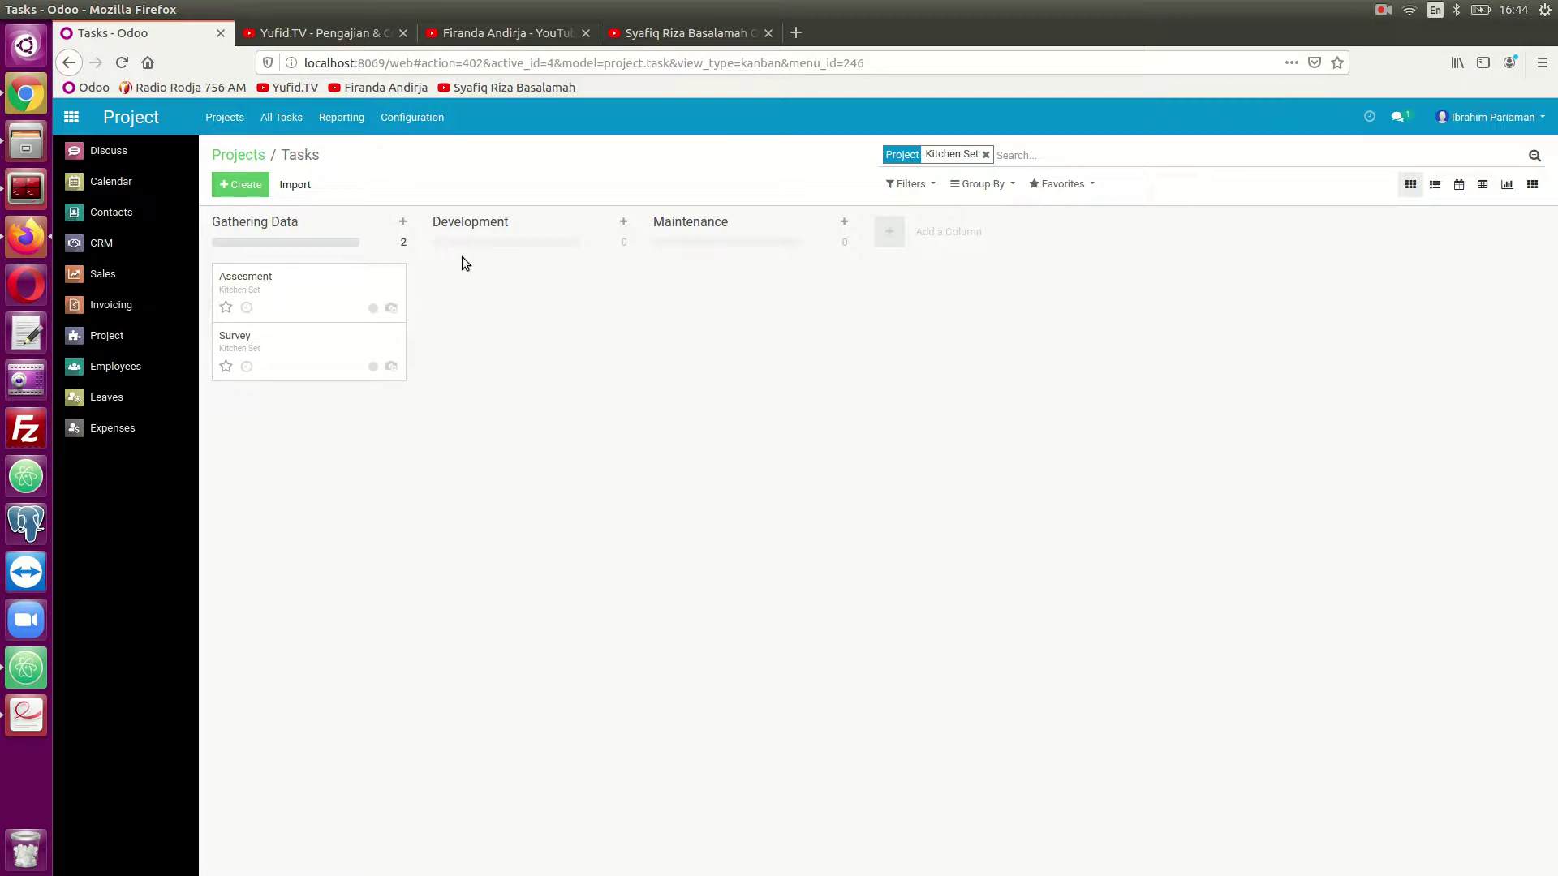
- Add an unassigned Instalasi task to the Development stage
left_click(623, 221)
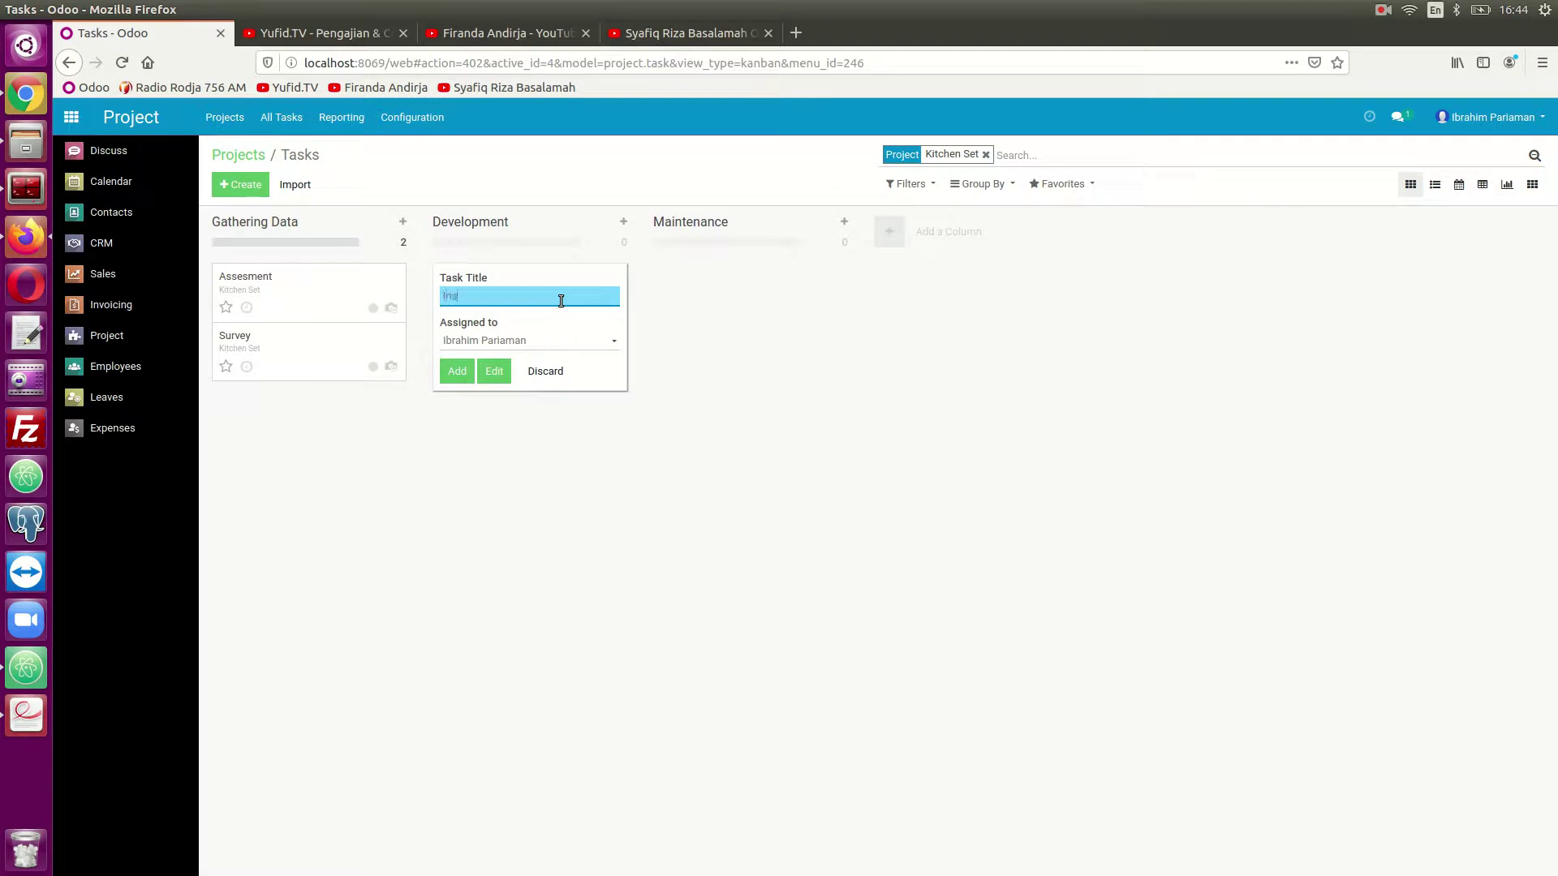
type("Instalasi")
left_click(532, 340)
key("BackSpace")
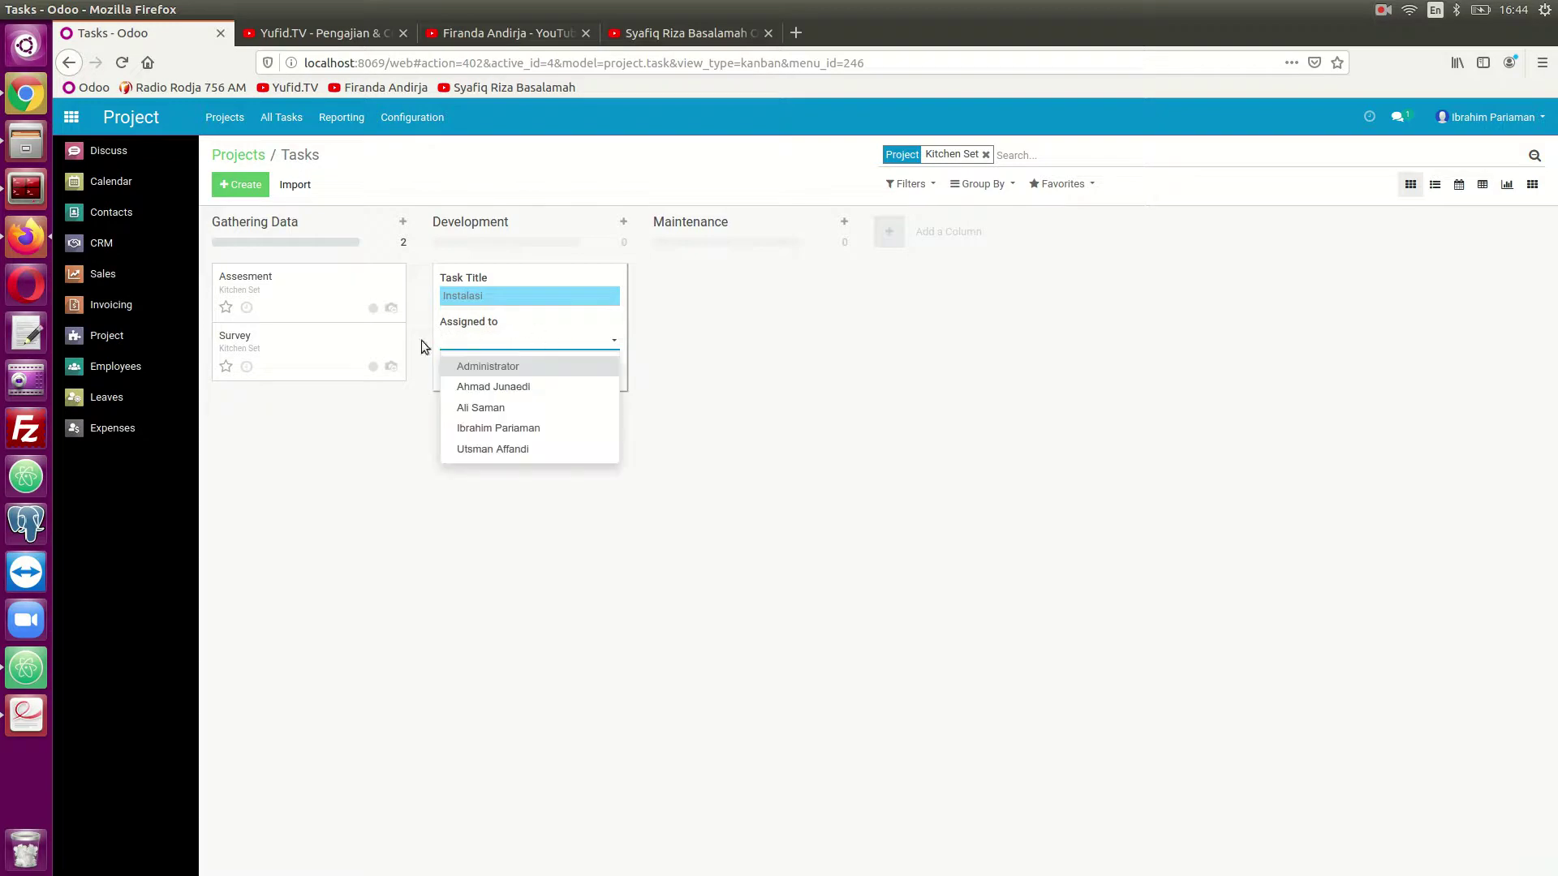
left_click(674, 361)
left_click(461, 374)
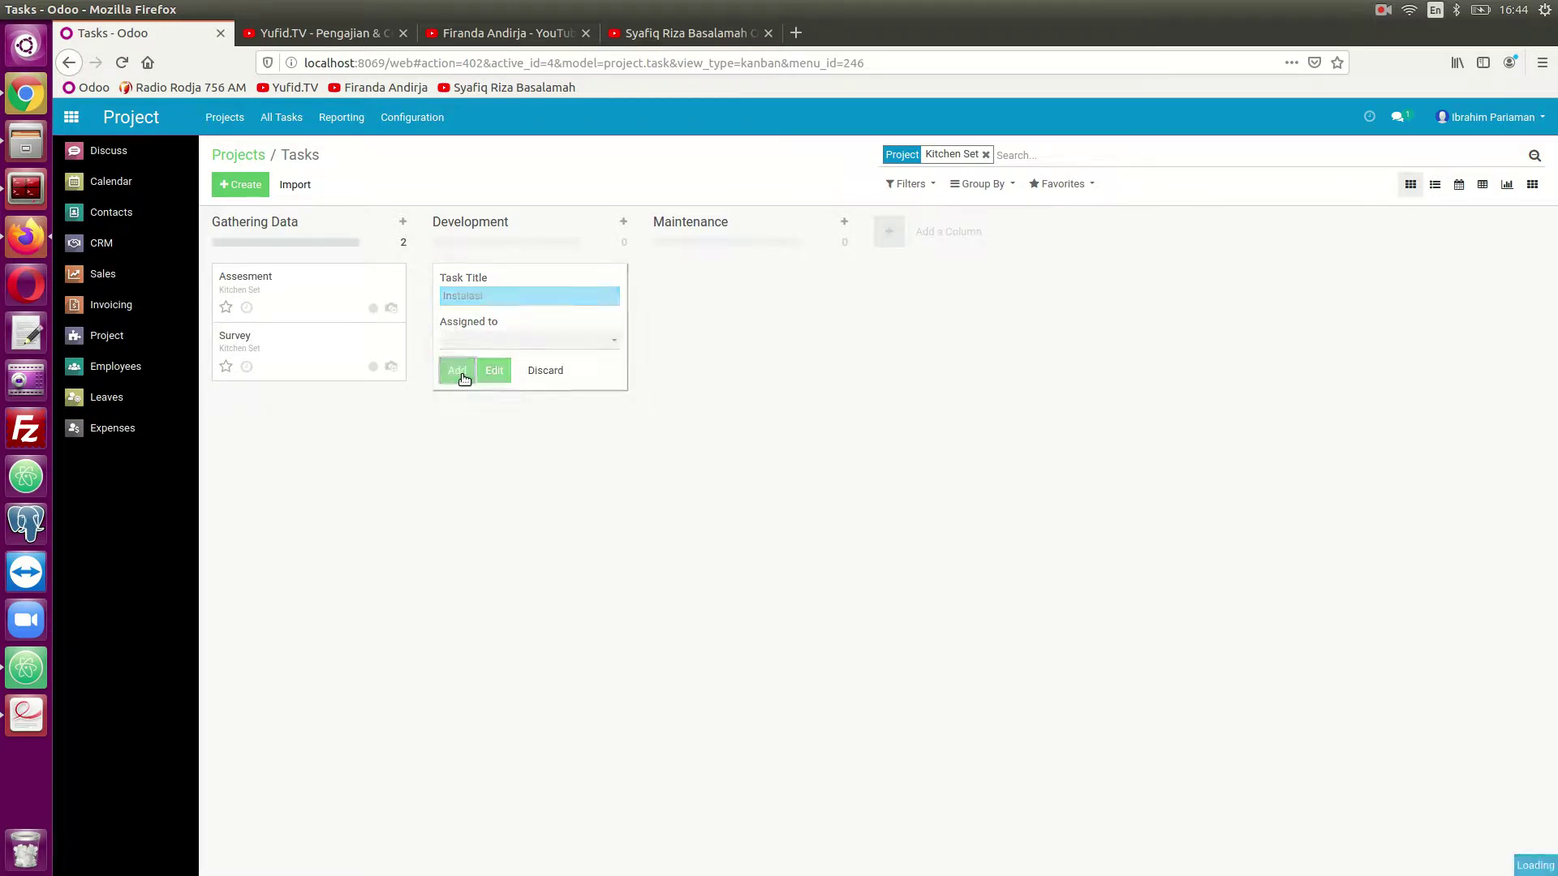
left_click(568, 376)
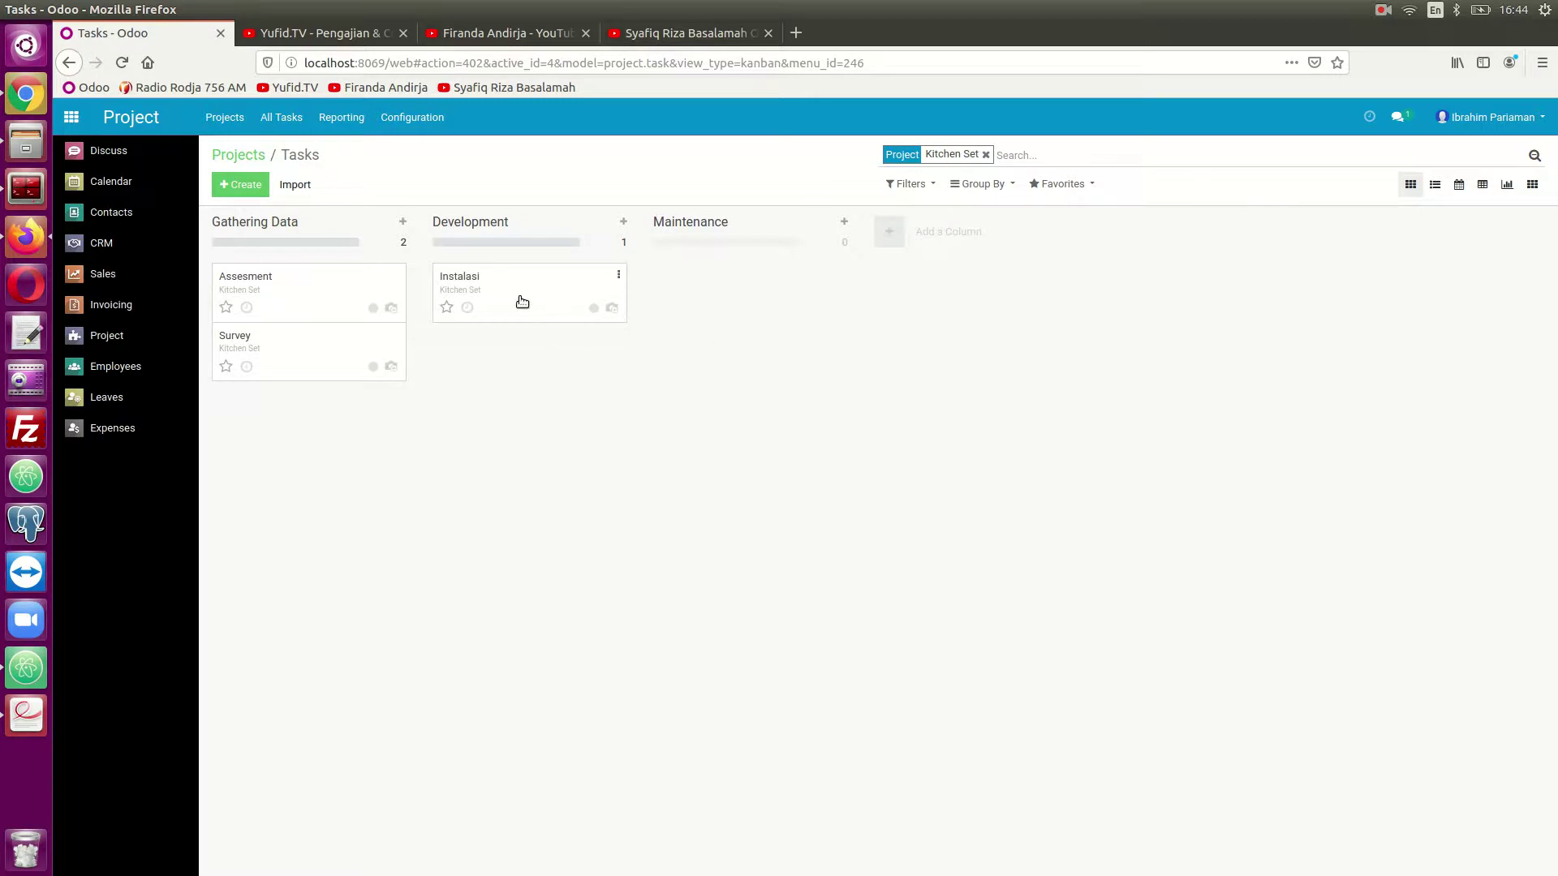
- Add an unassigned Repair task to the Maintenance stage
left_click(845, 224)
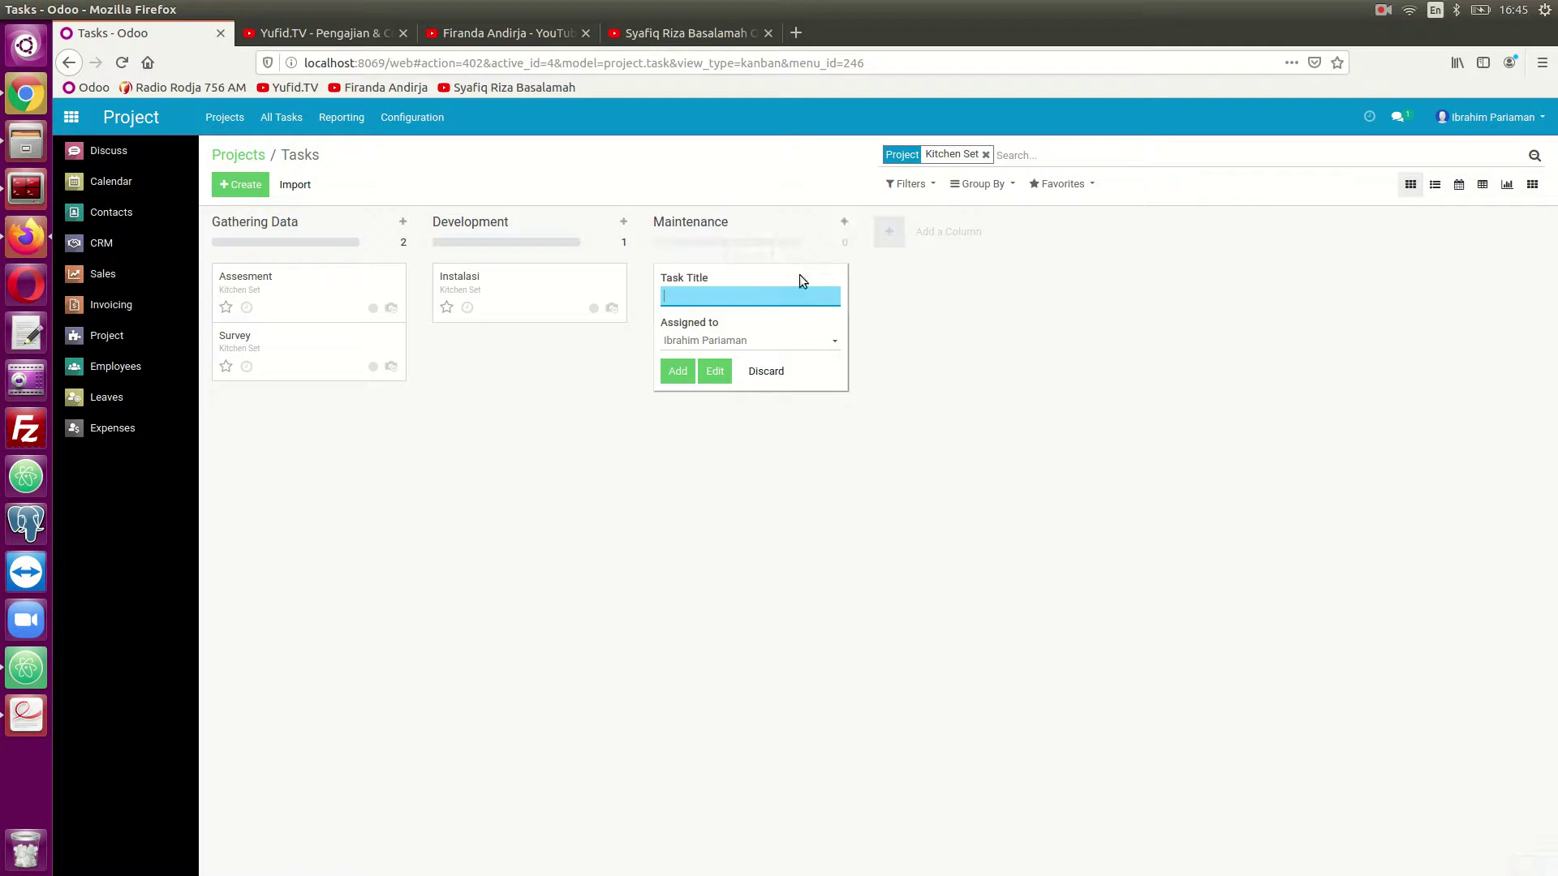
type("Repair")
key("Tab")
key("BackSpace")
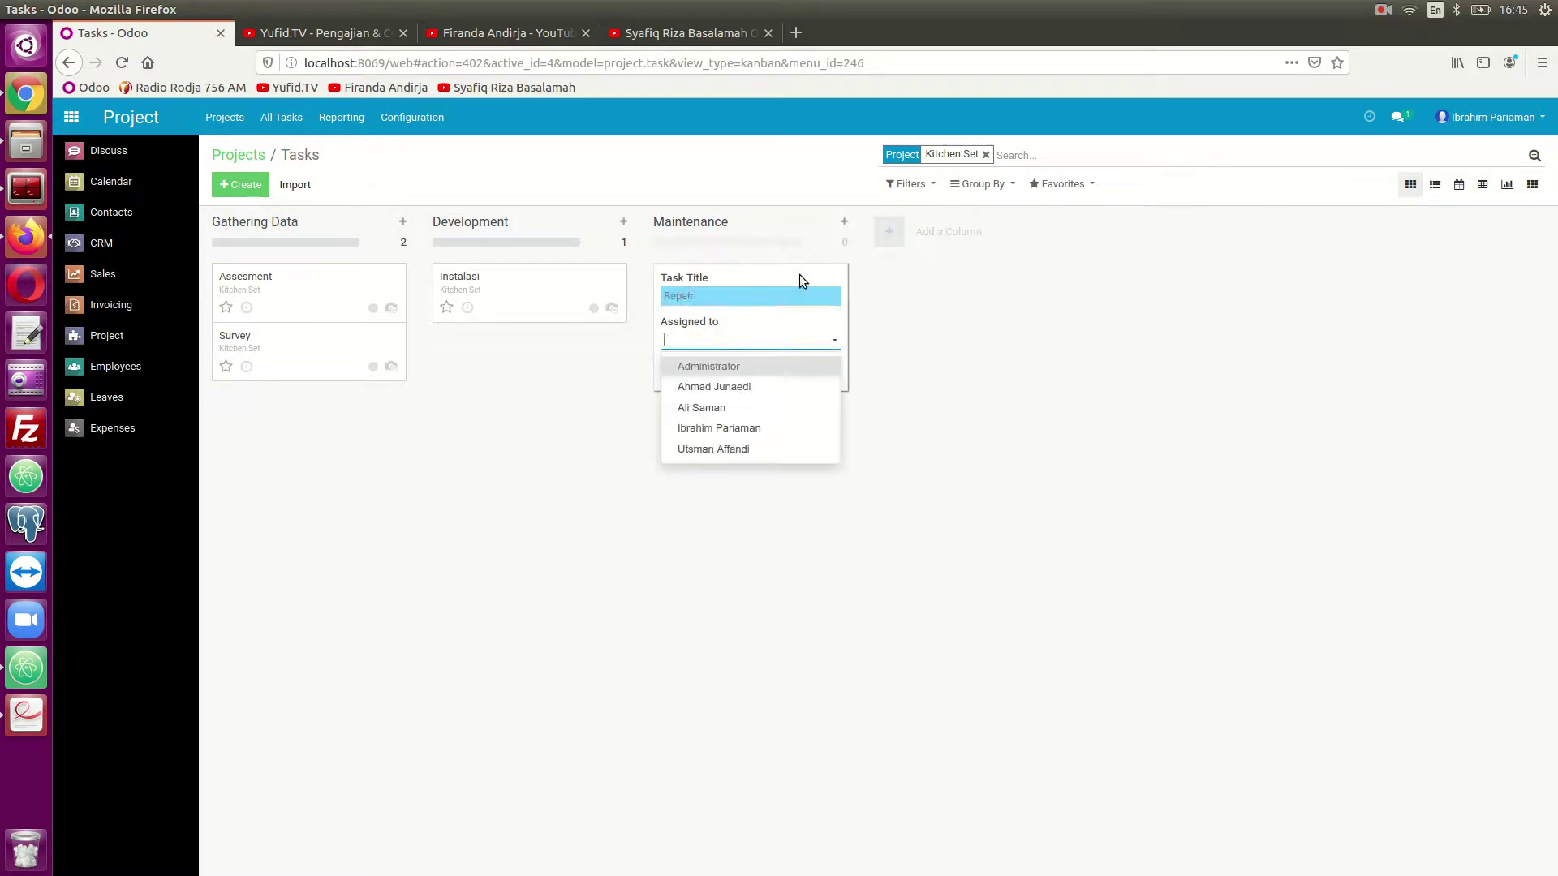
left_click(931, 424)
left_click(673, 370)
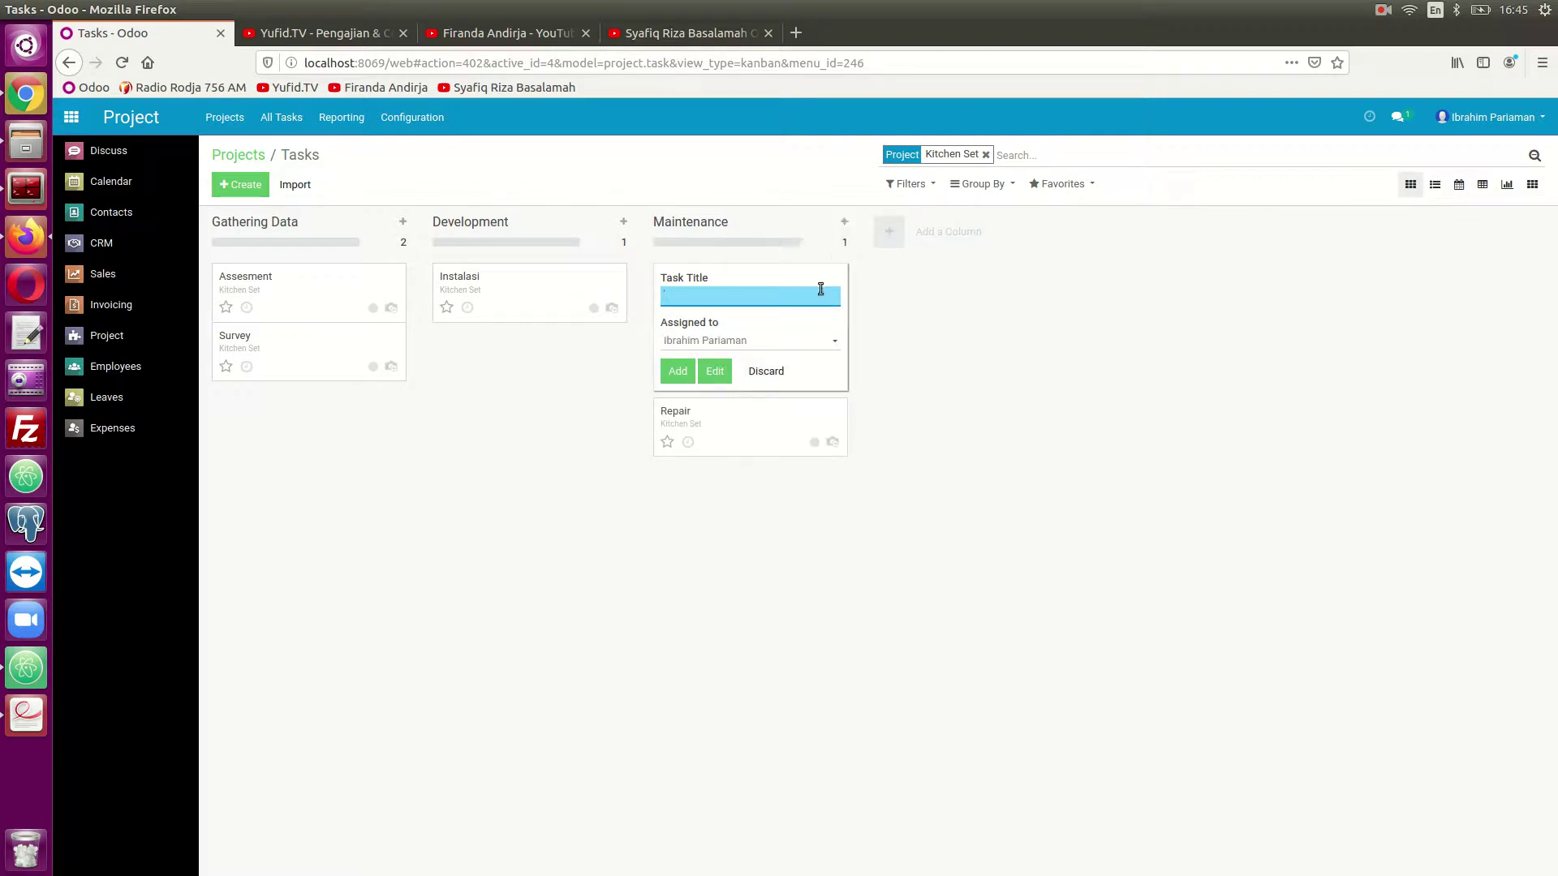
- Add an unassigned Konsultasi task to Maintenance
type("Konsultasi")
key("Tab")
key("BackSpace")
left_click(1087, 581)
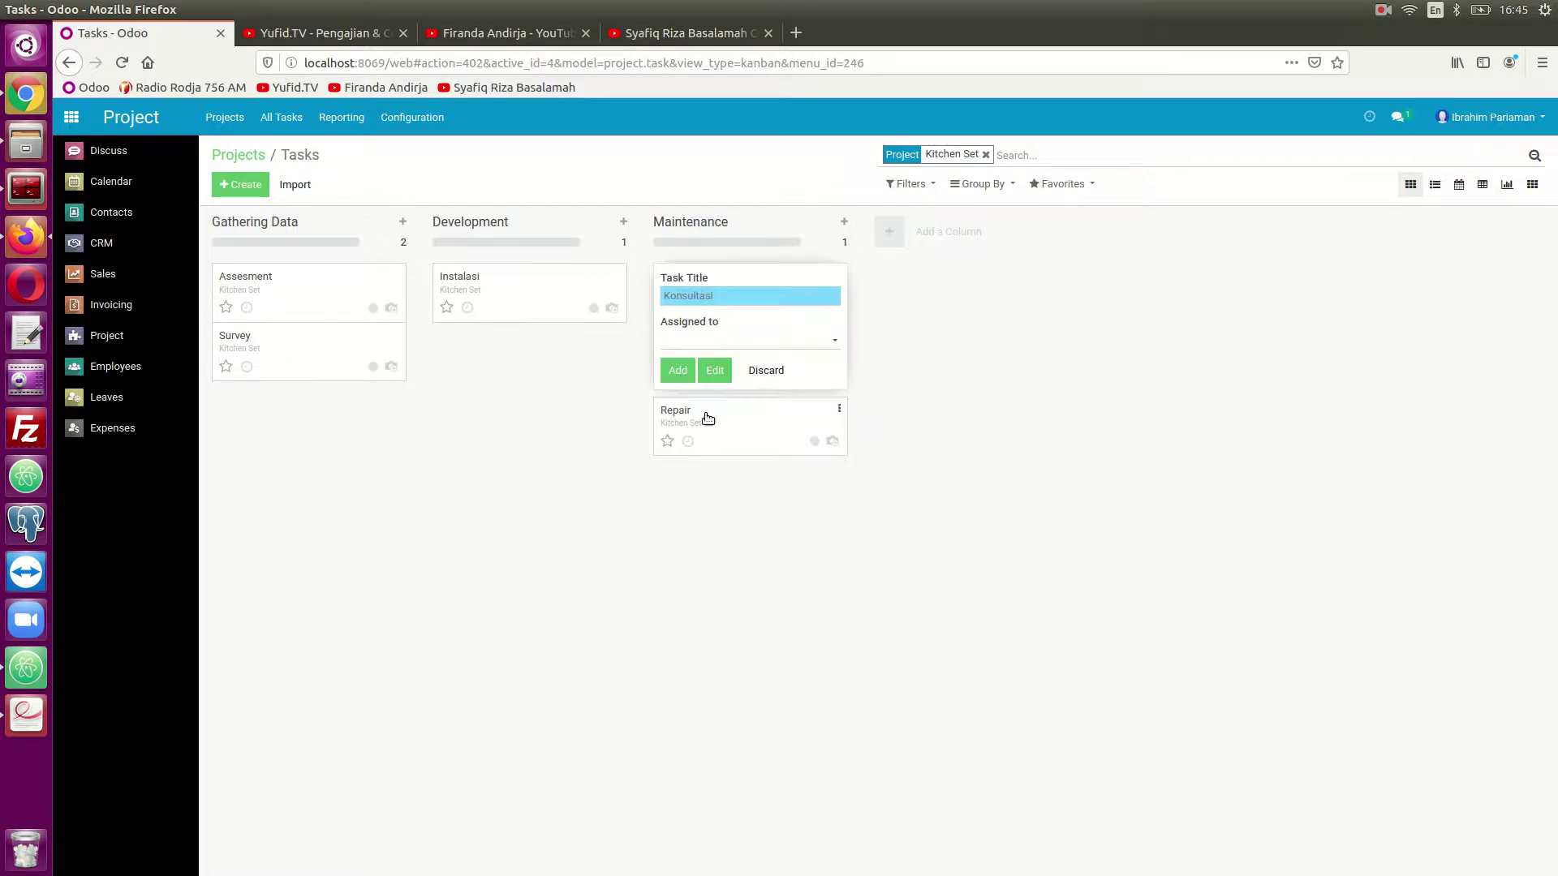
left_click(678, 372)
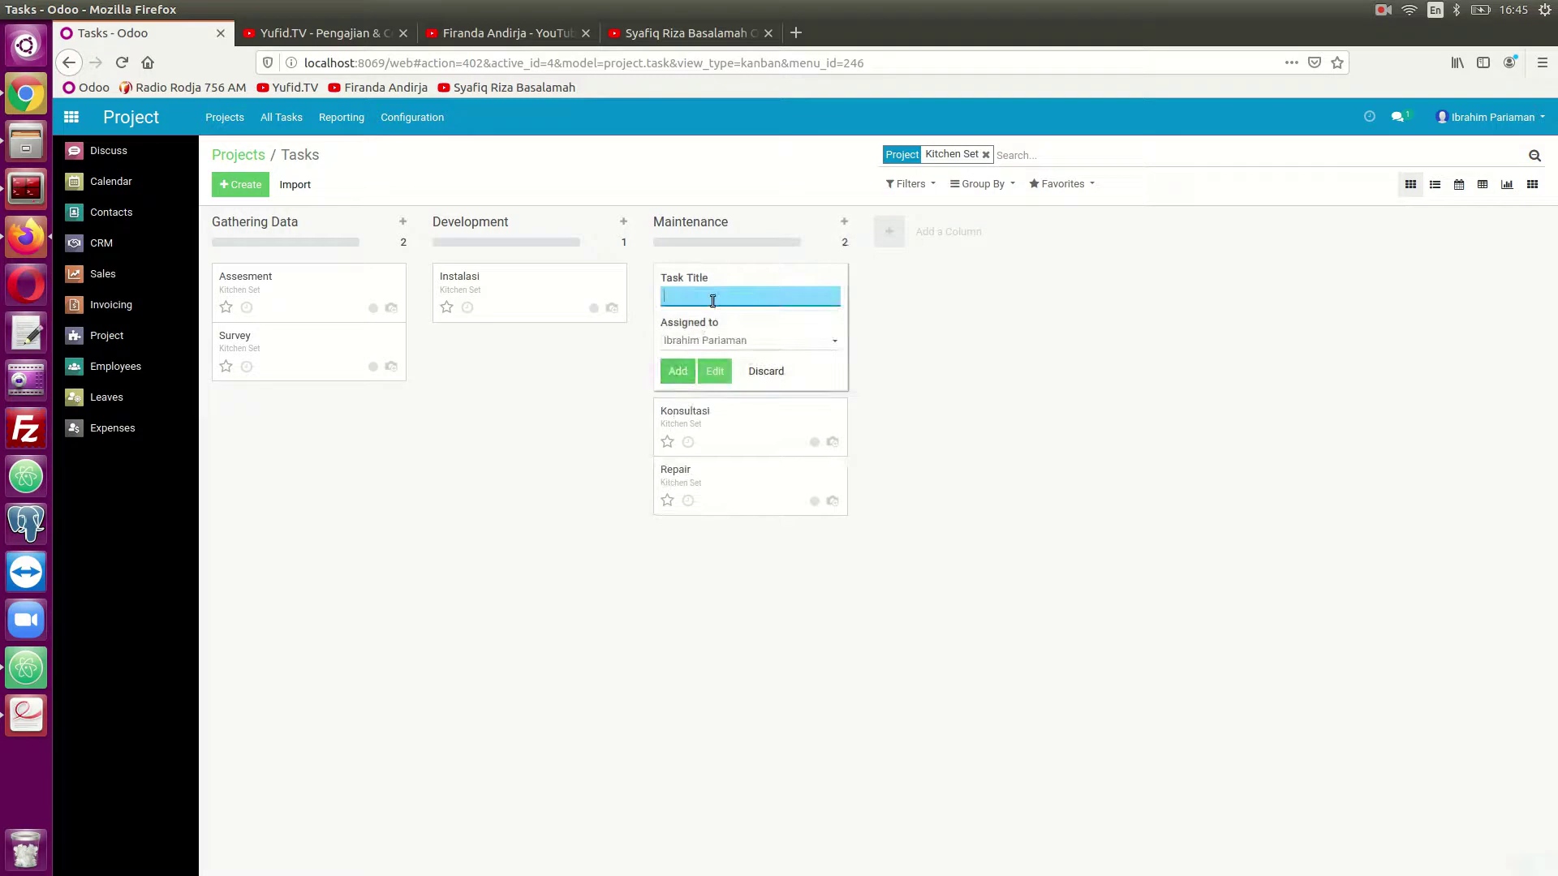
- Add an unassigned Training task to Maintenance and close the quick-create form
type("Training")
key("Tab")
key("BackSpace")
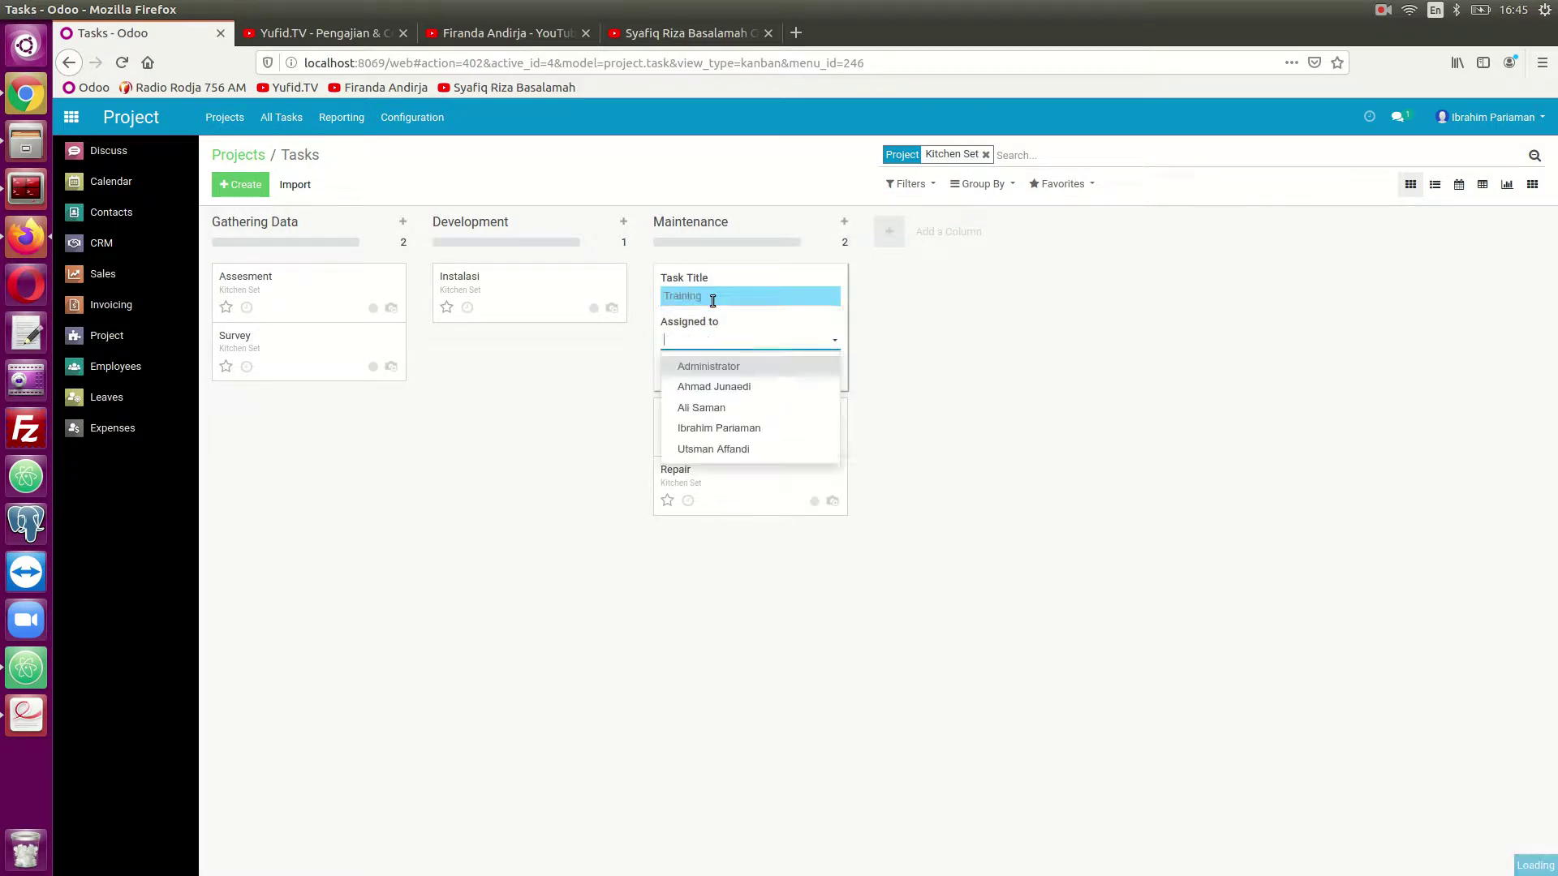
left_click(1002, 393)
left_click(679, 376)
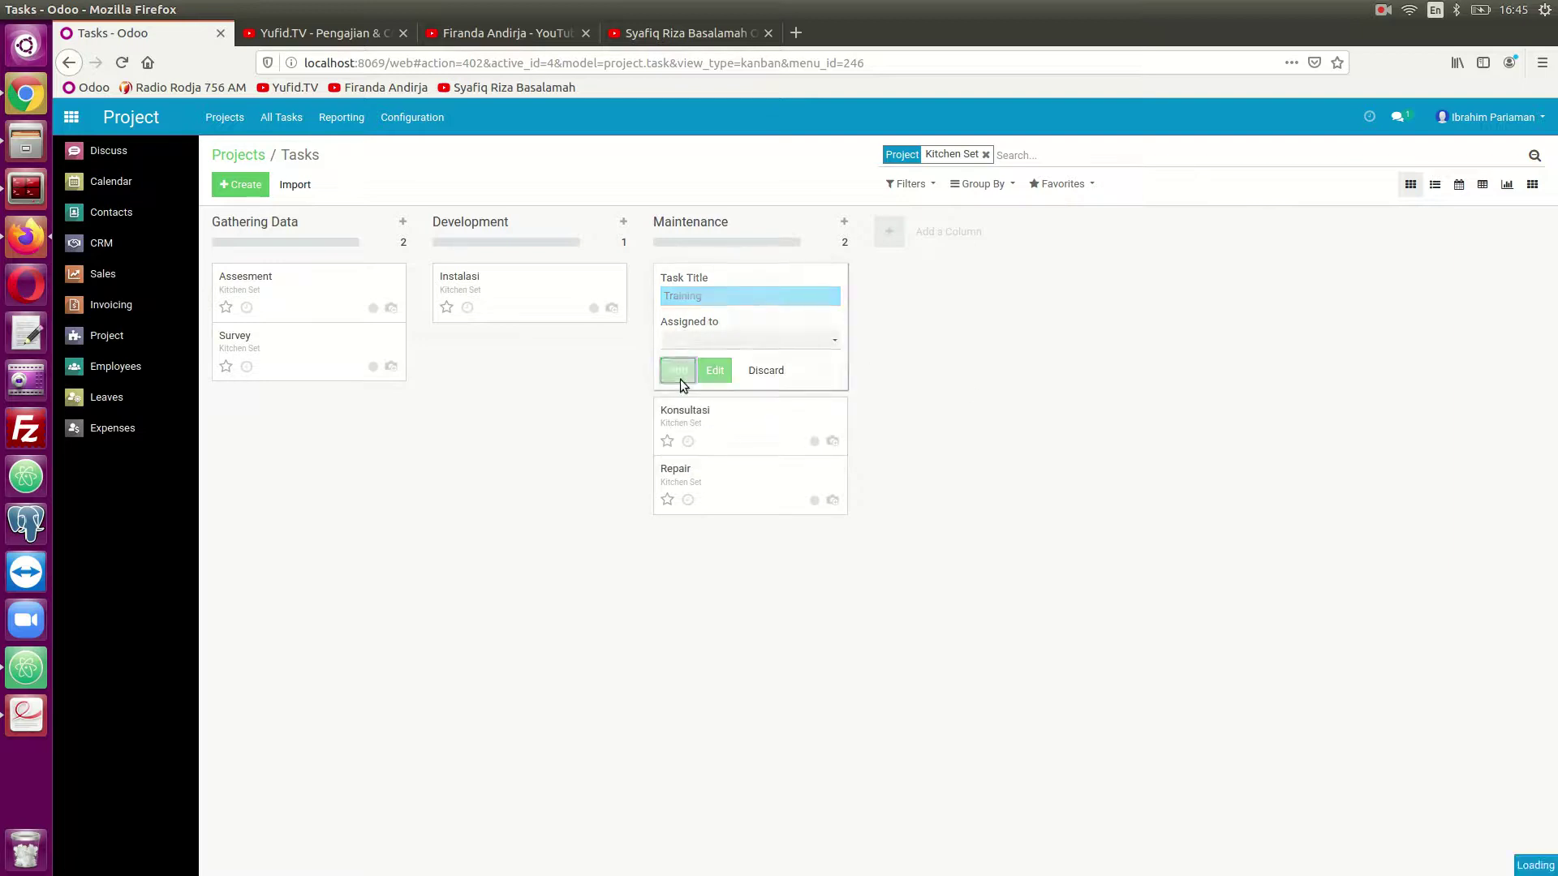
left_click(1015, 387)
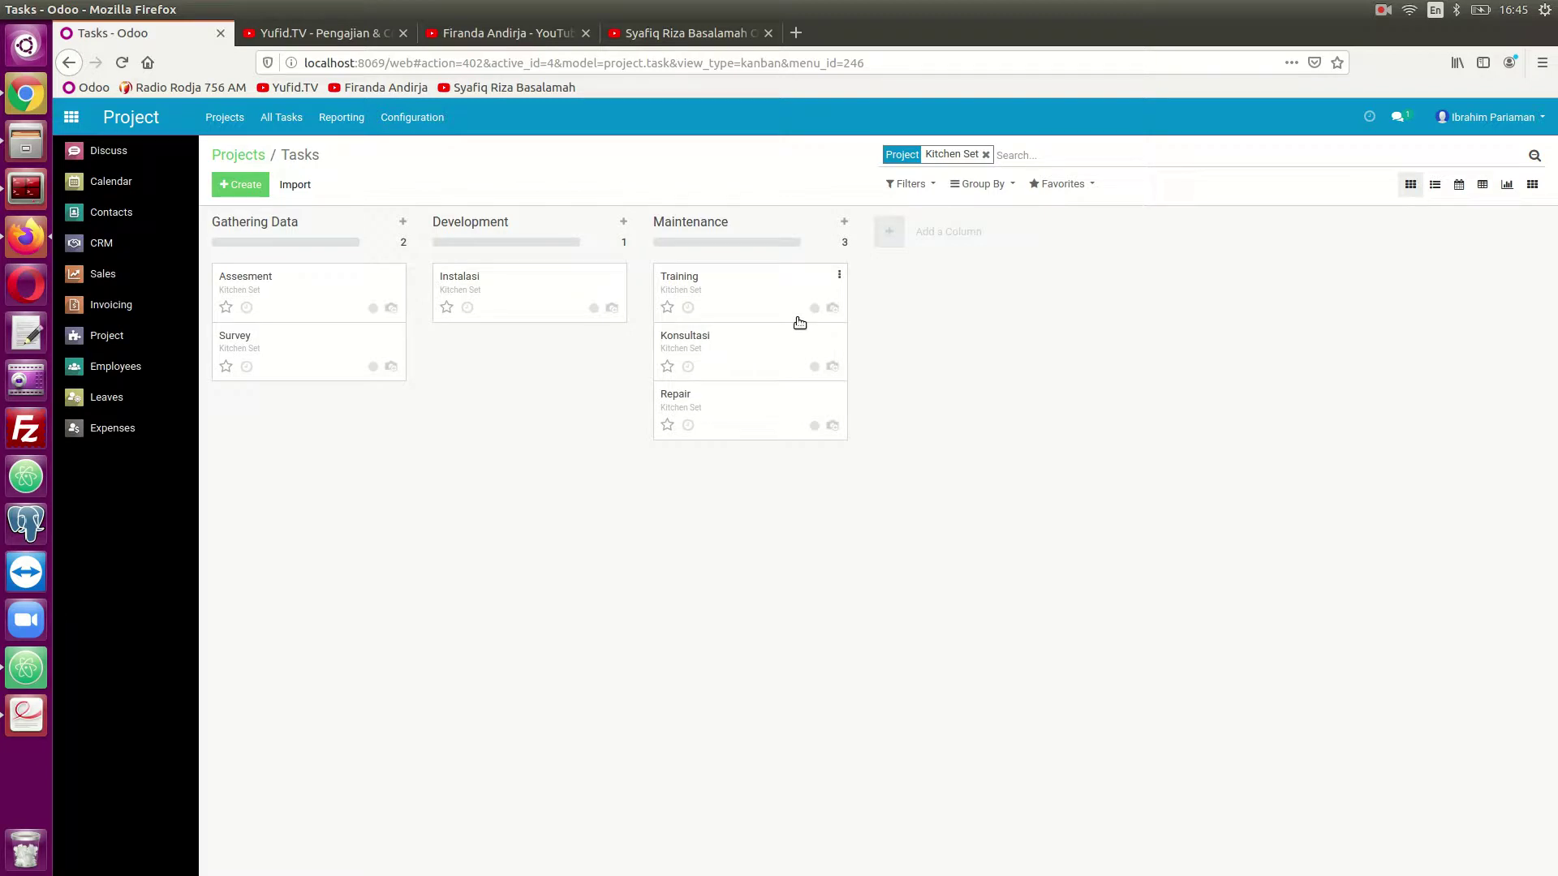
- Log out and sign in as the other employee using their saved email and password
left_click(1467, 130)
left_click(1453, 267)
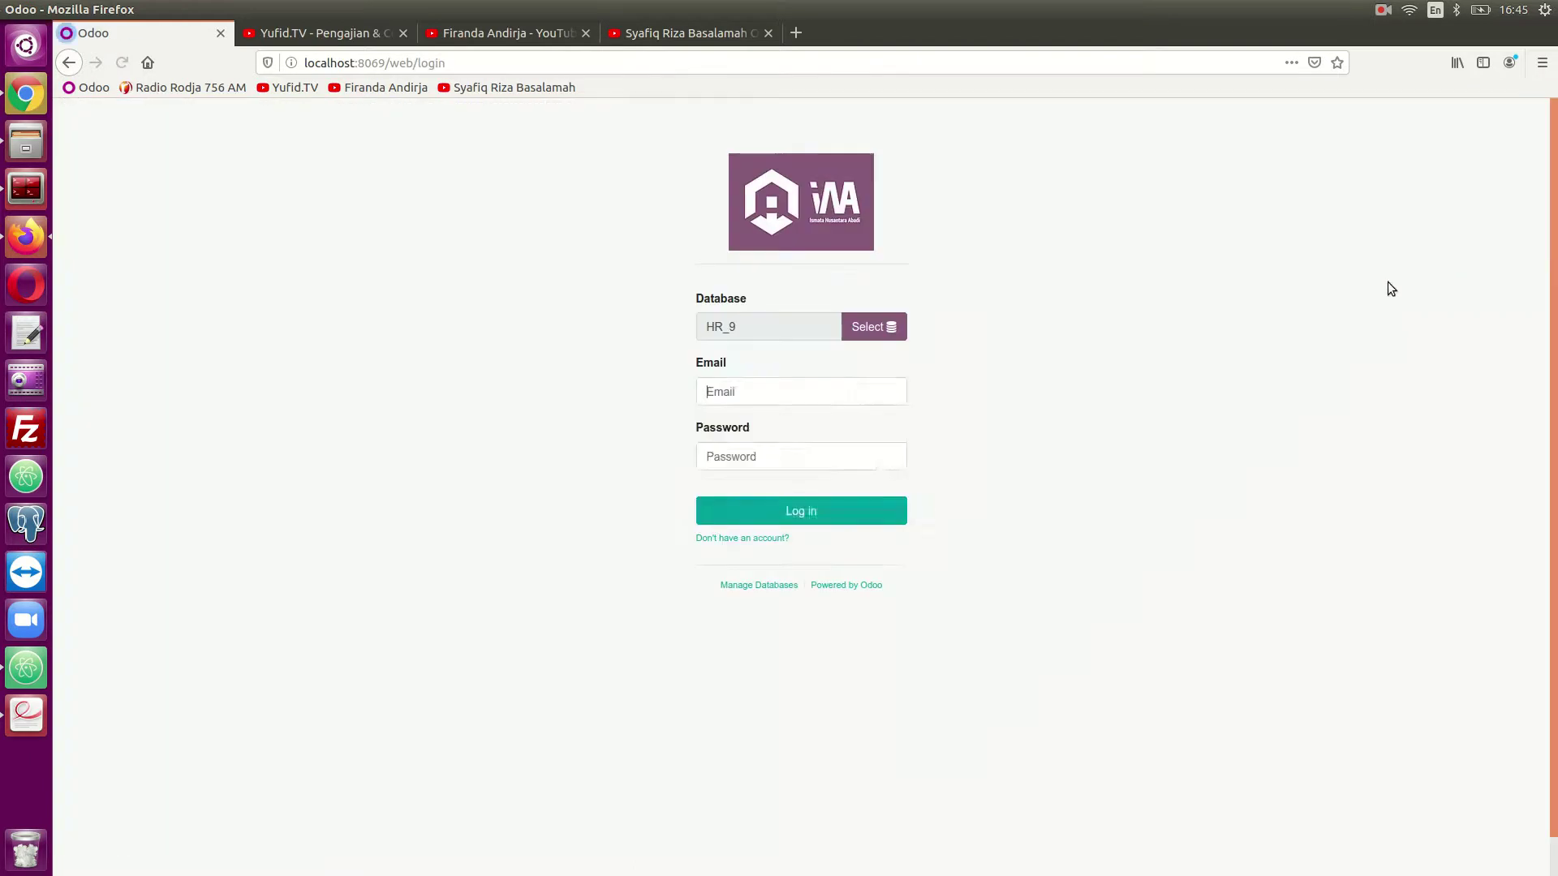
left_click(821, 390)
type("uts")
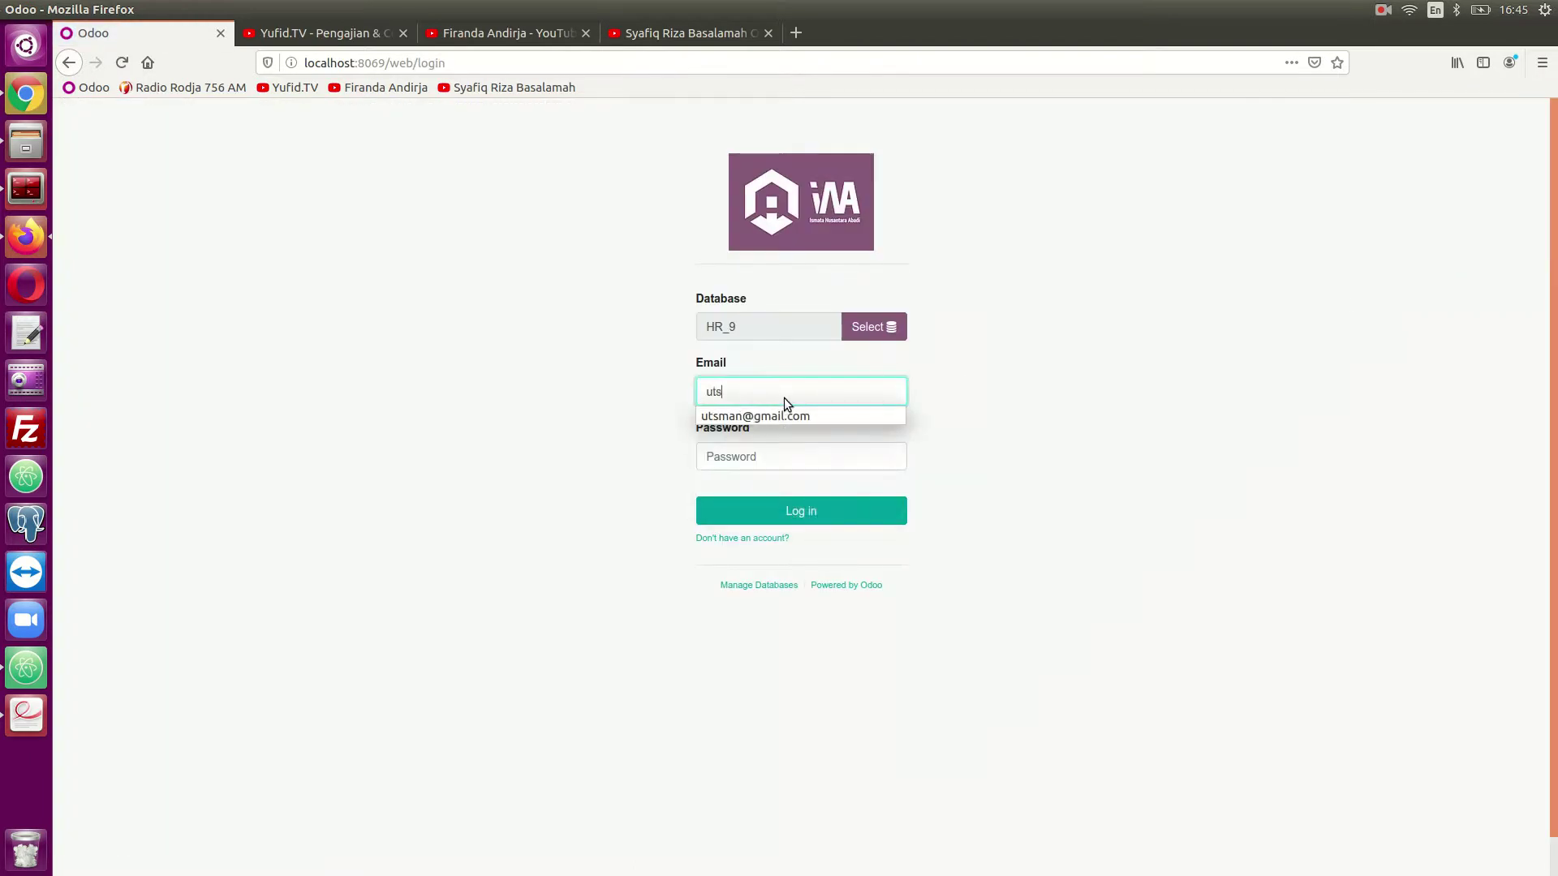
left_click(778, 417)
left_click(765, 456)
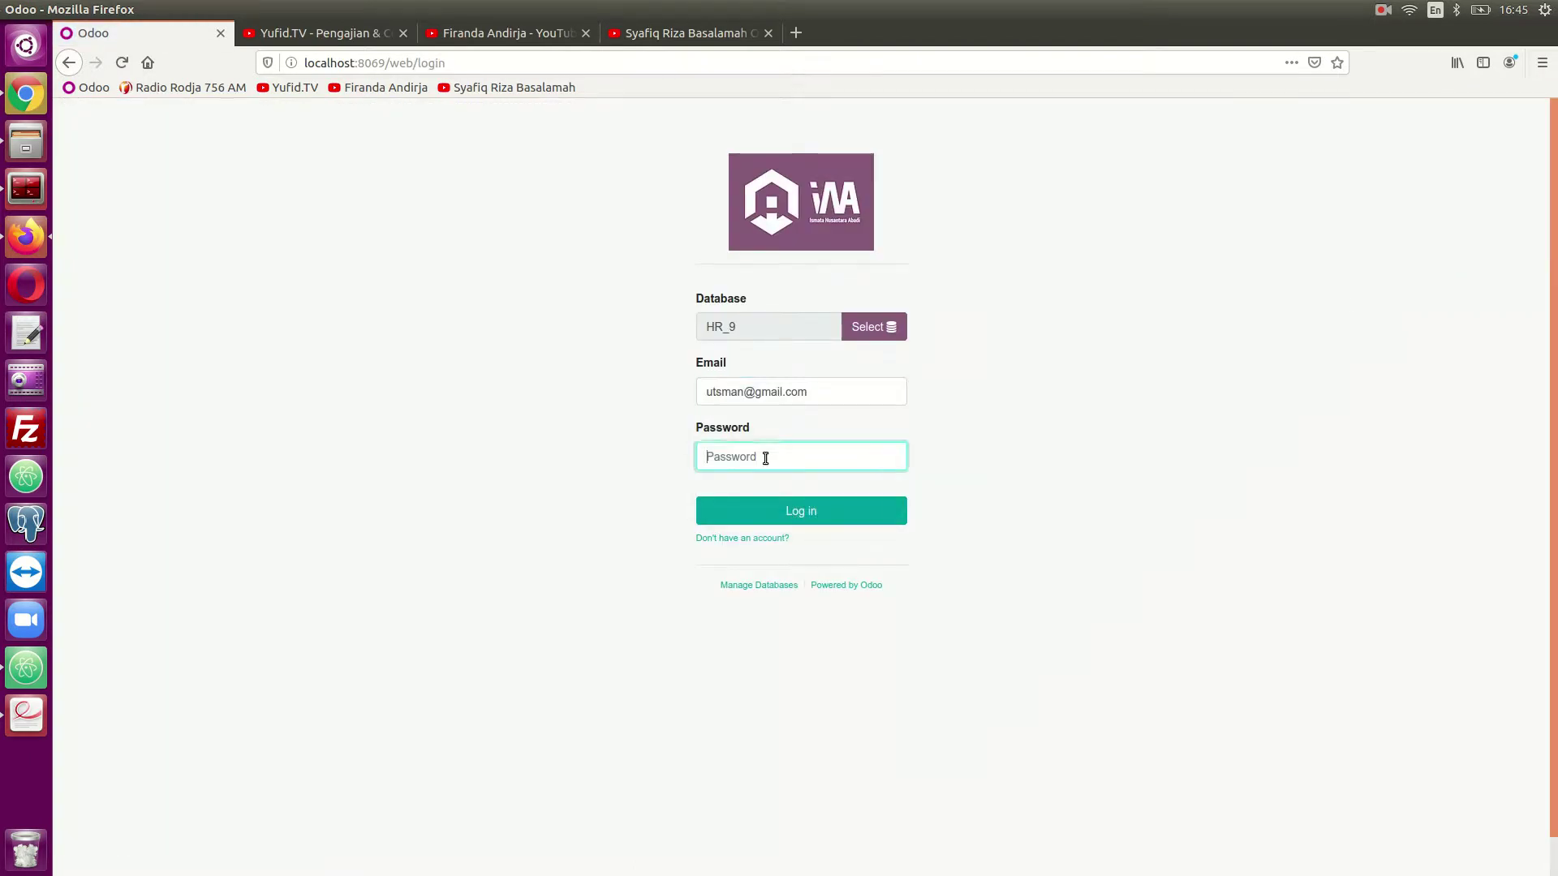
type("1")
left_click(767, 503)
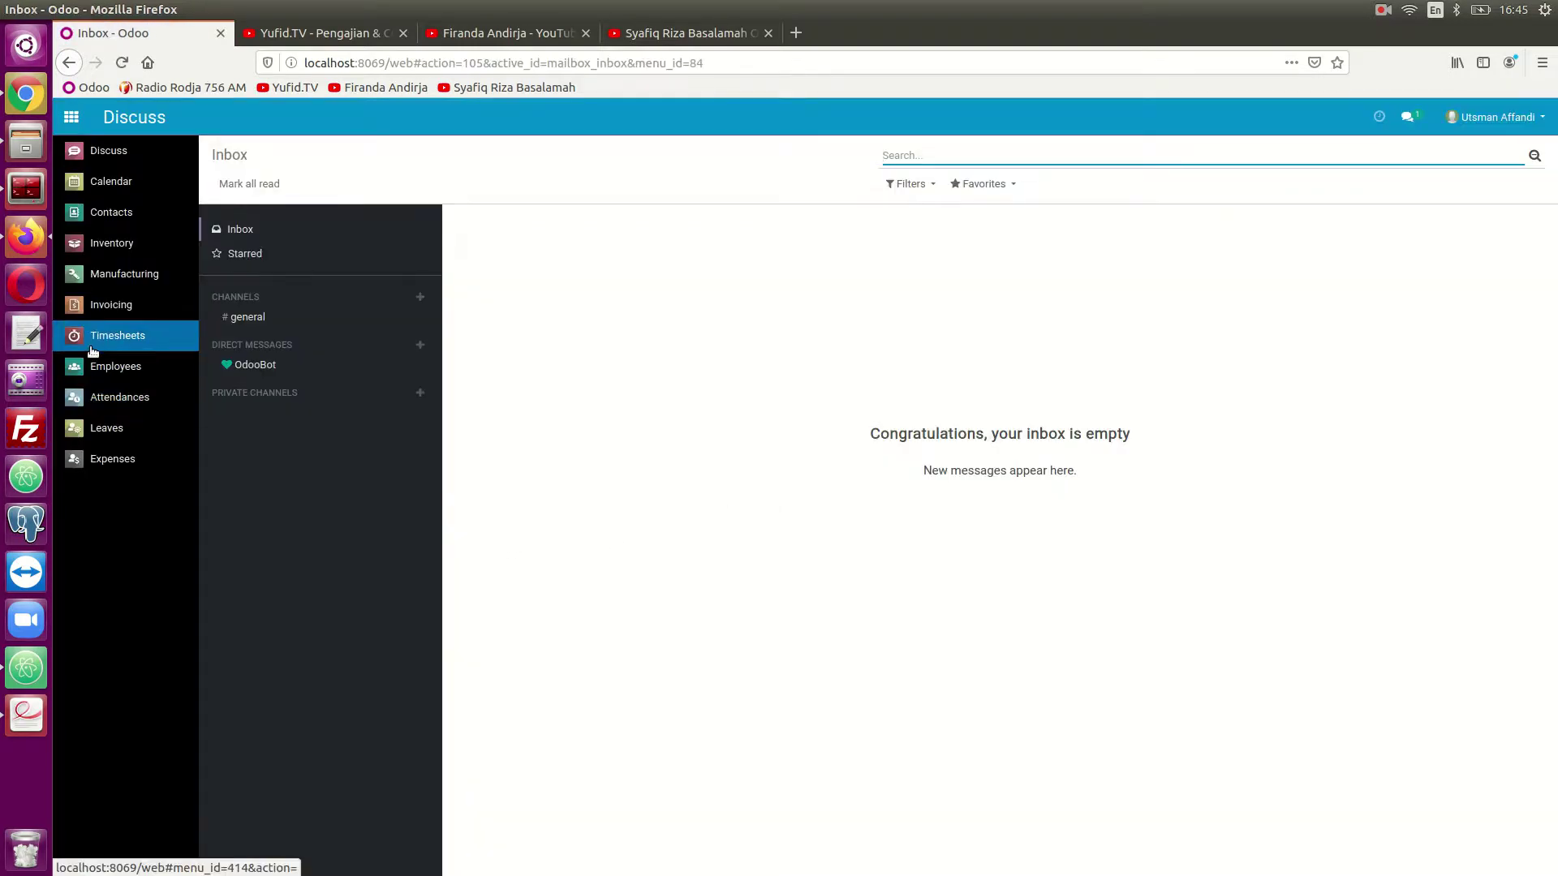
- Check the employee in through the Attendances app, then show all apps
left_click(108, 399)
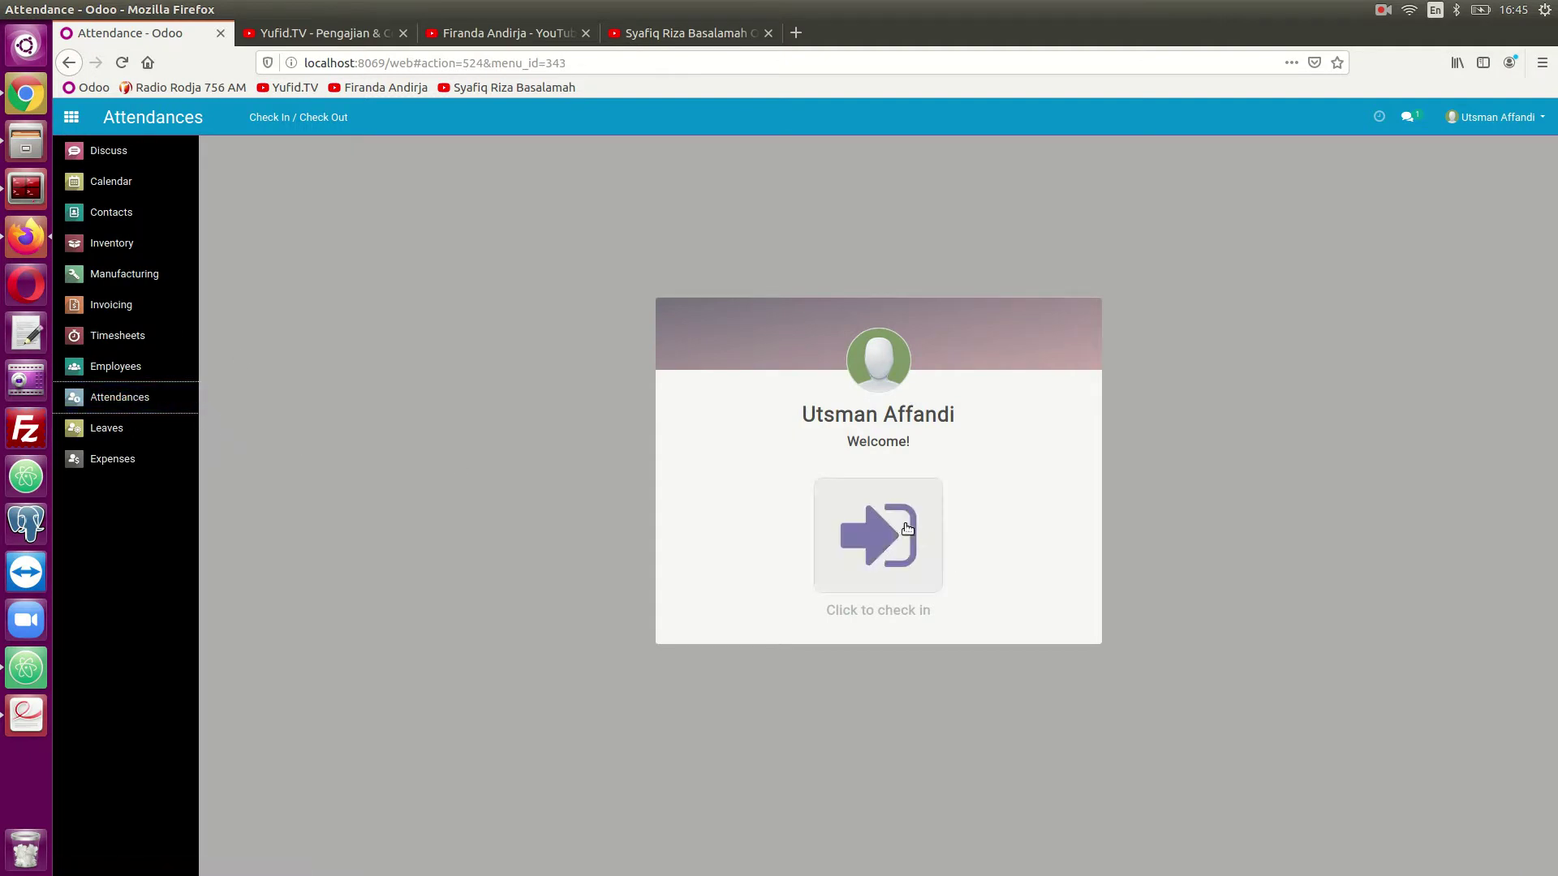
left_click(904, 526)
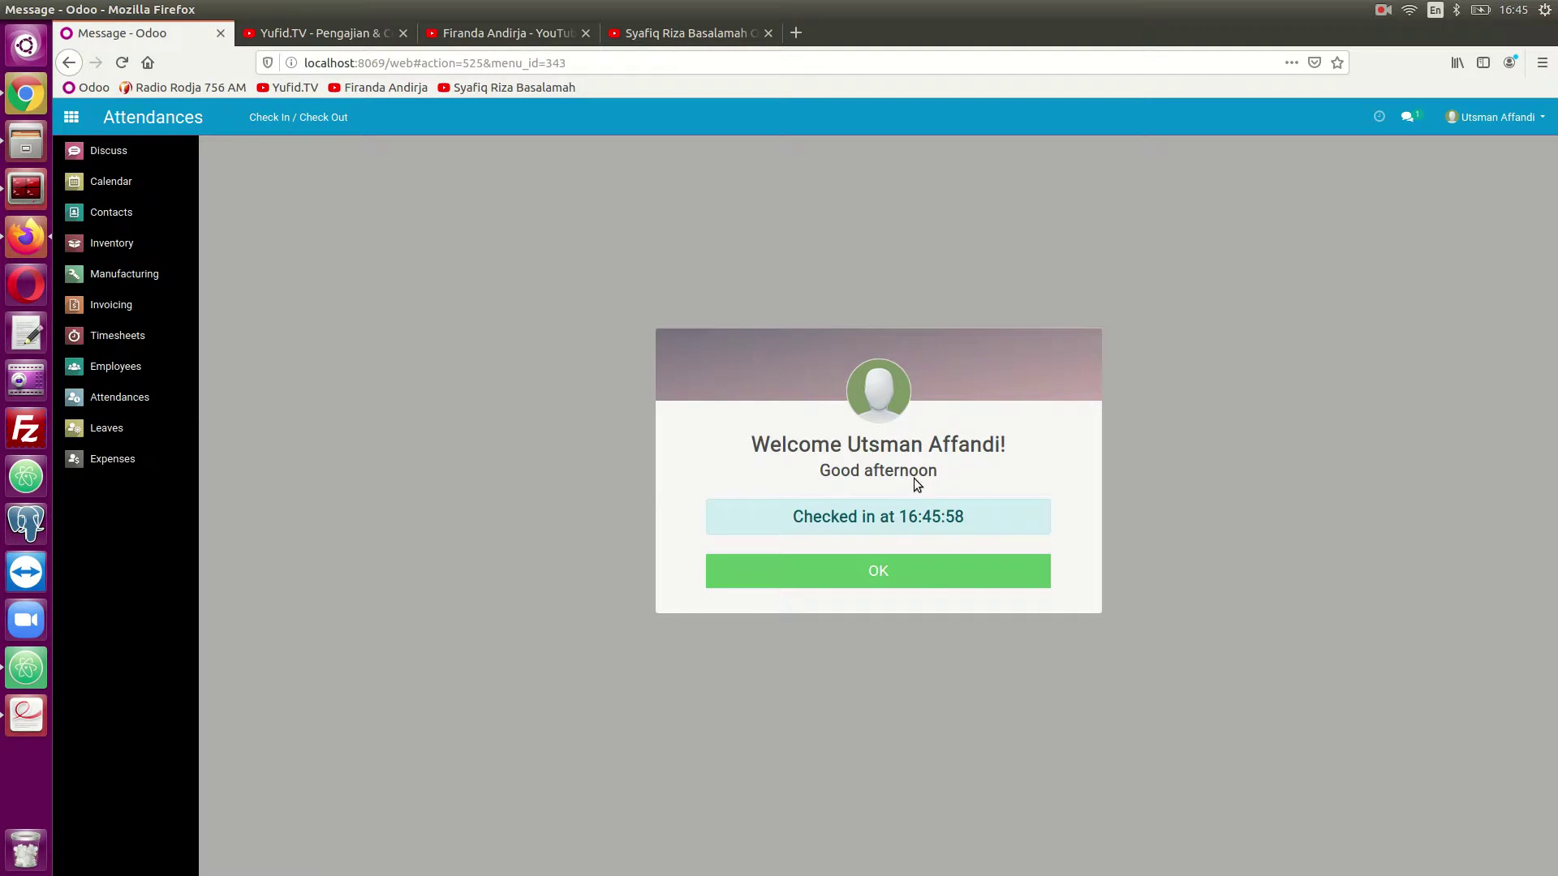
left_click(834, 573)
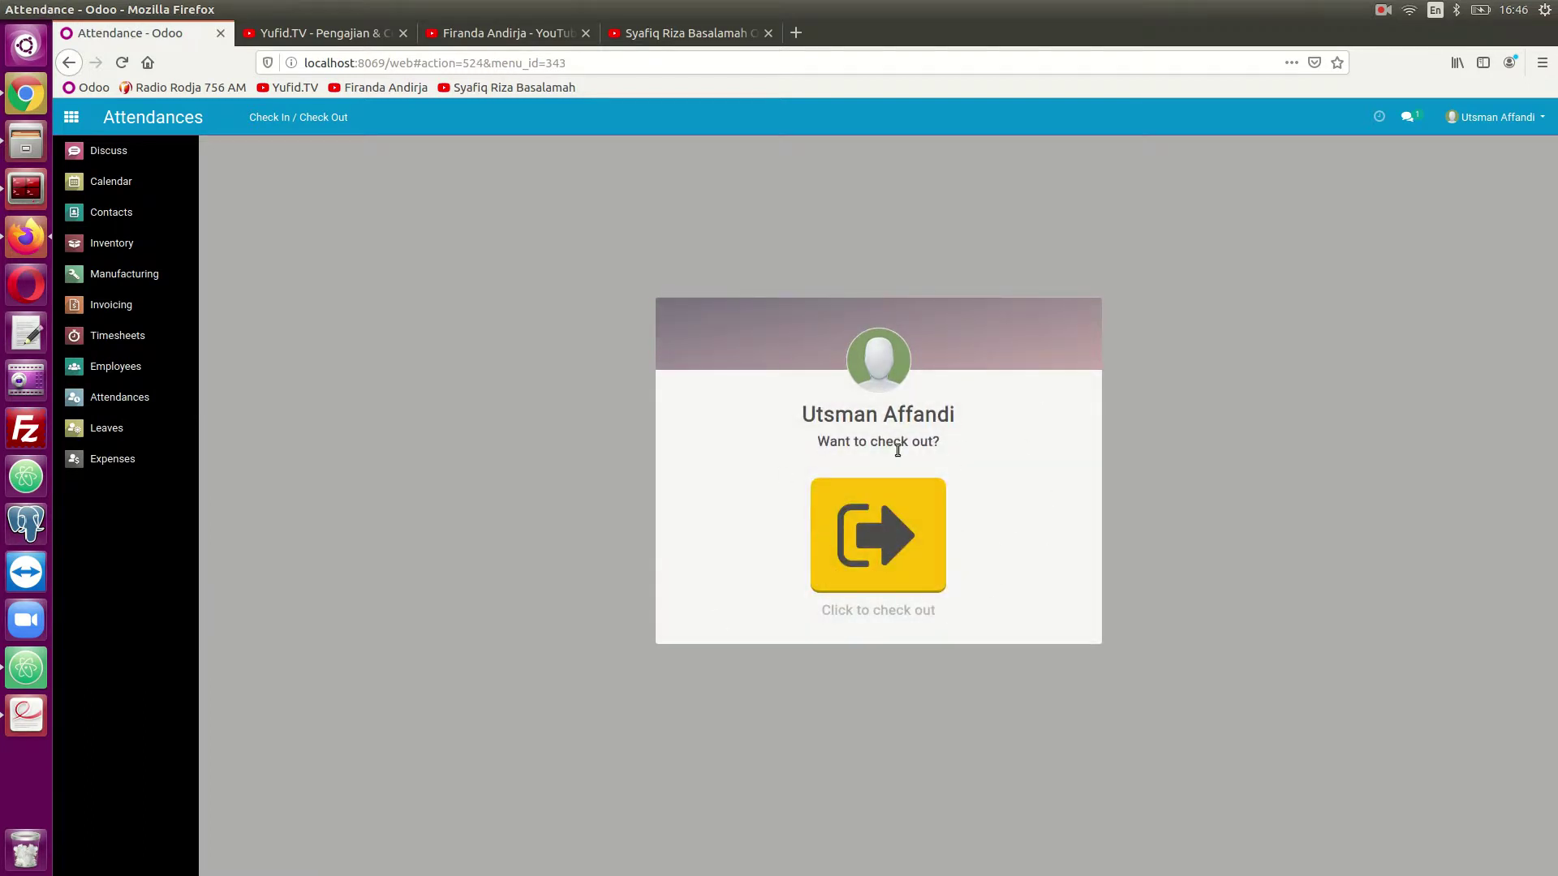
left_click(79, 122)
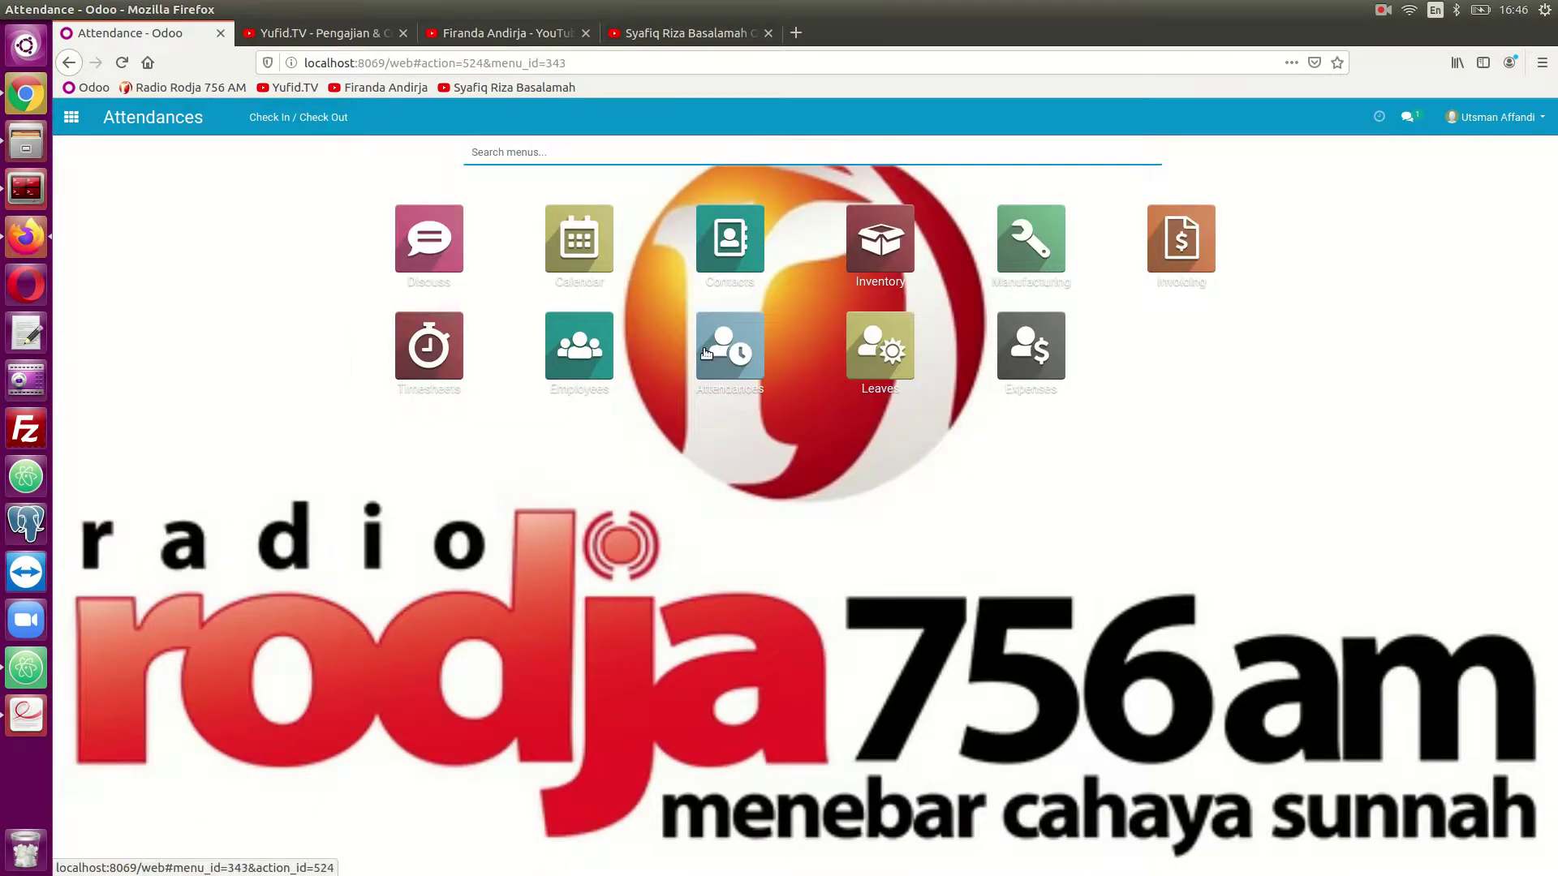
- Open Timesheets and add a new line in My Timesheets dated 28/04/2020
left_click(431, 344)
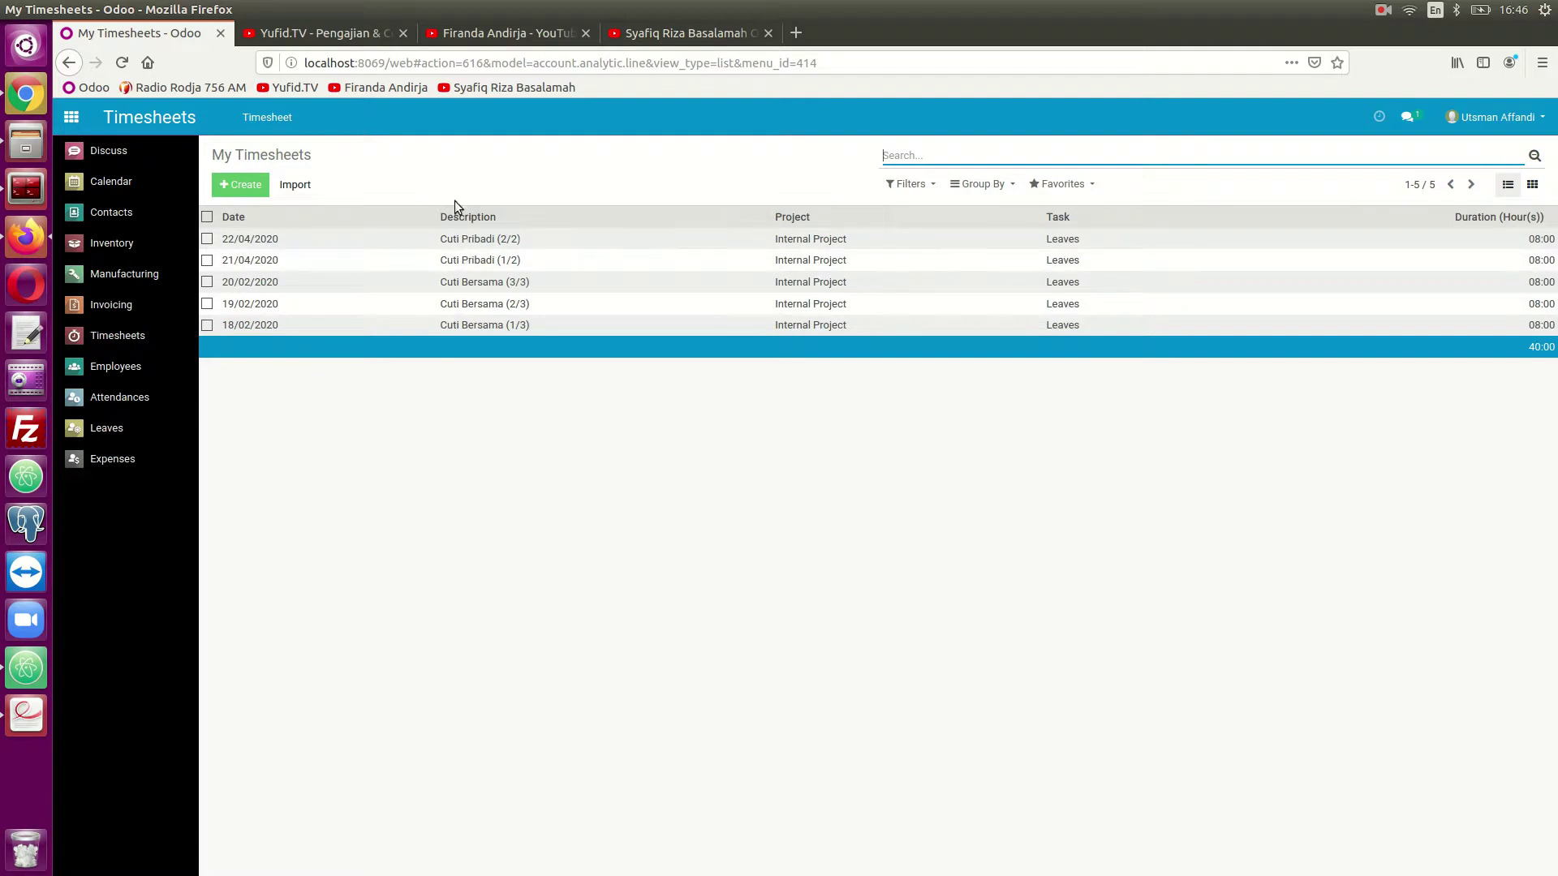
left_click(241, 184)
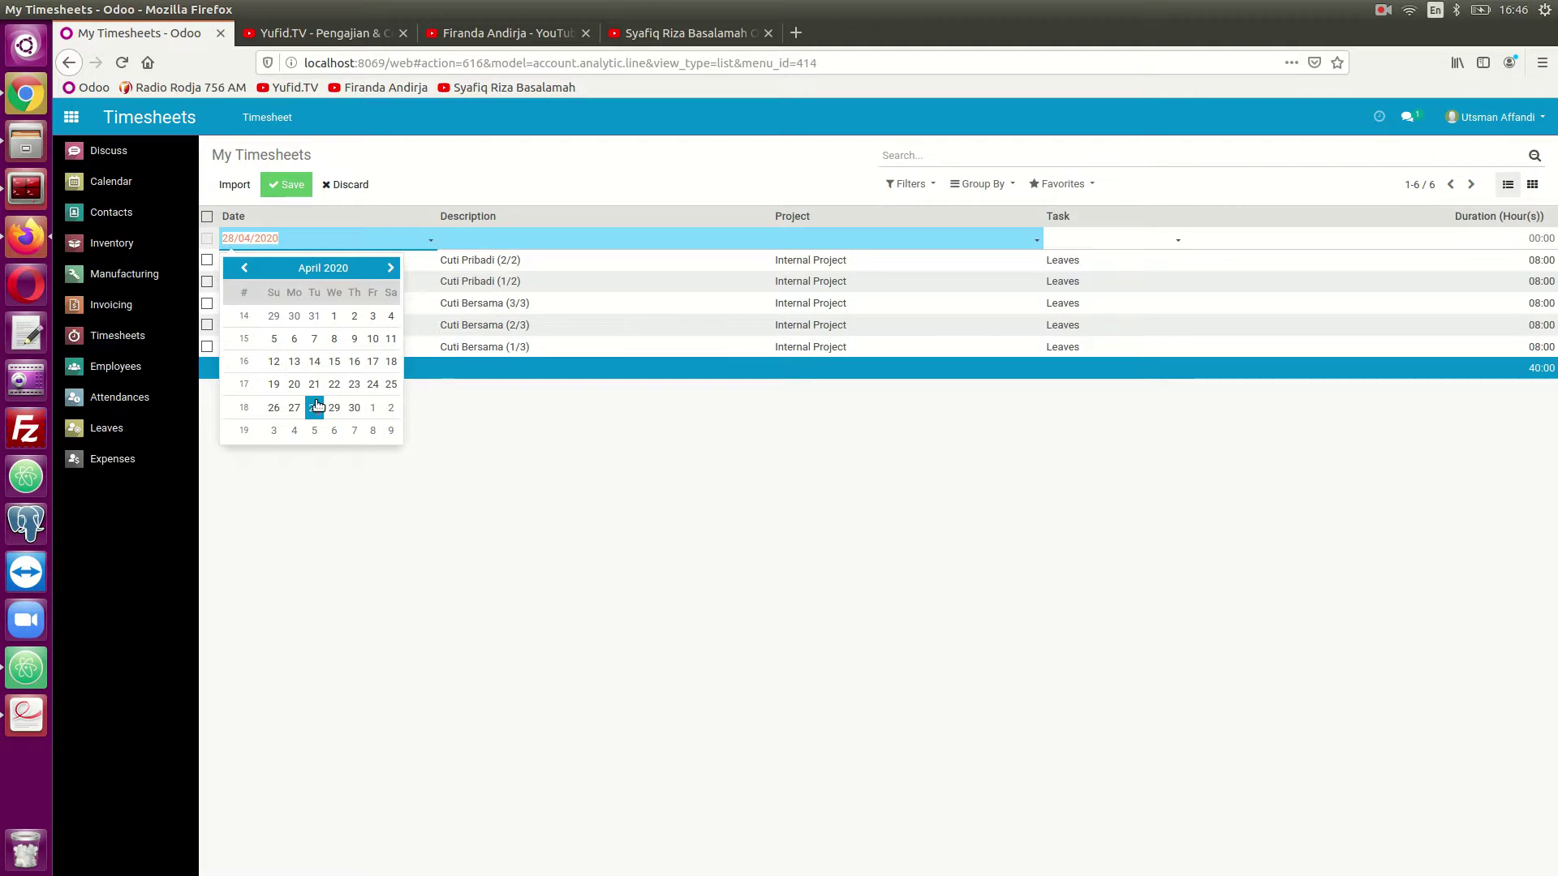
- Fill the new line with description Pengecekan Lokasi, project Kitchen Set and task Survey
left_click(467, 238)
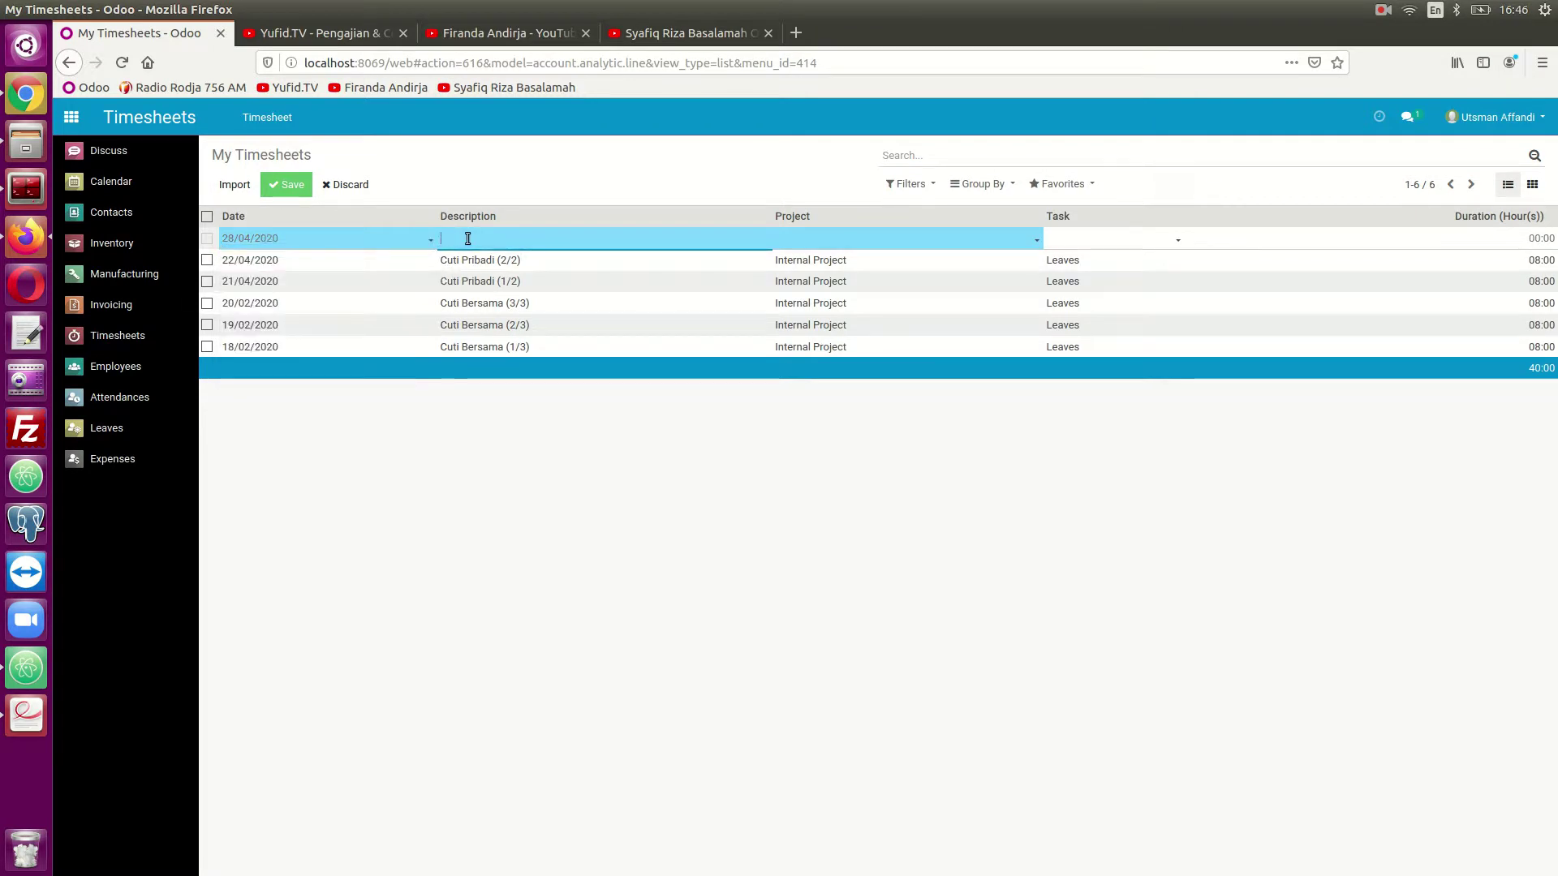
type("Pengecekan Lokasi")
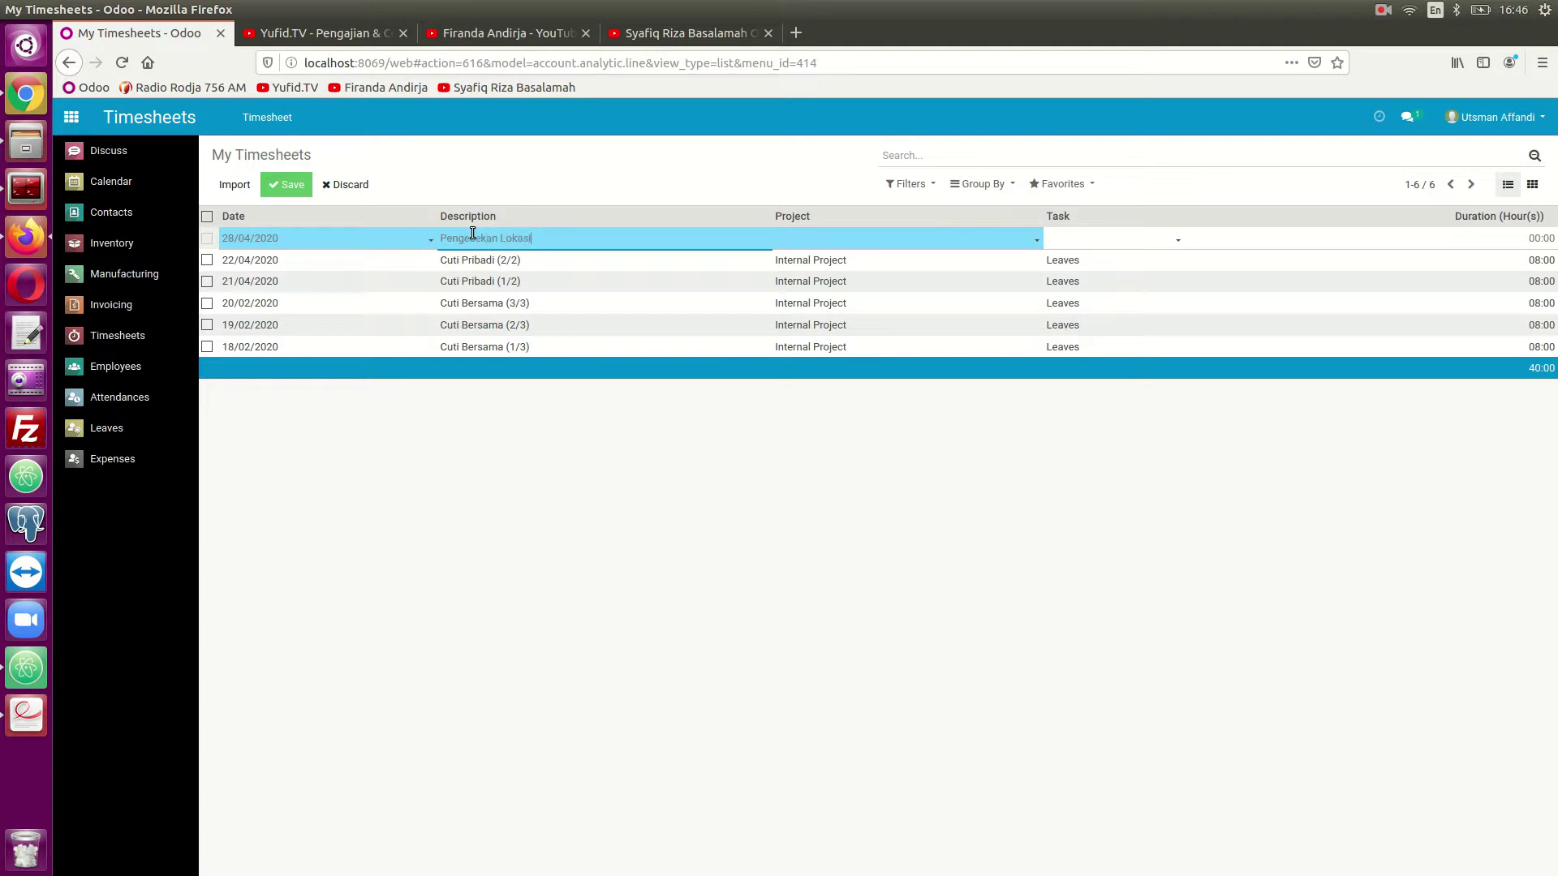
key("Tab")
type("Kitchen Set")
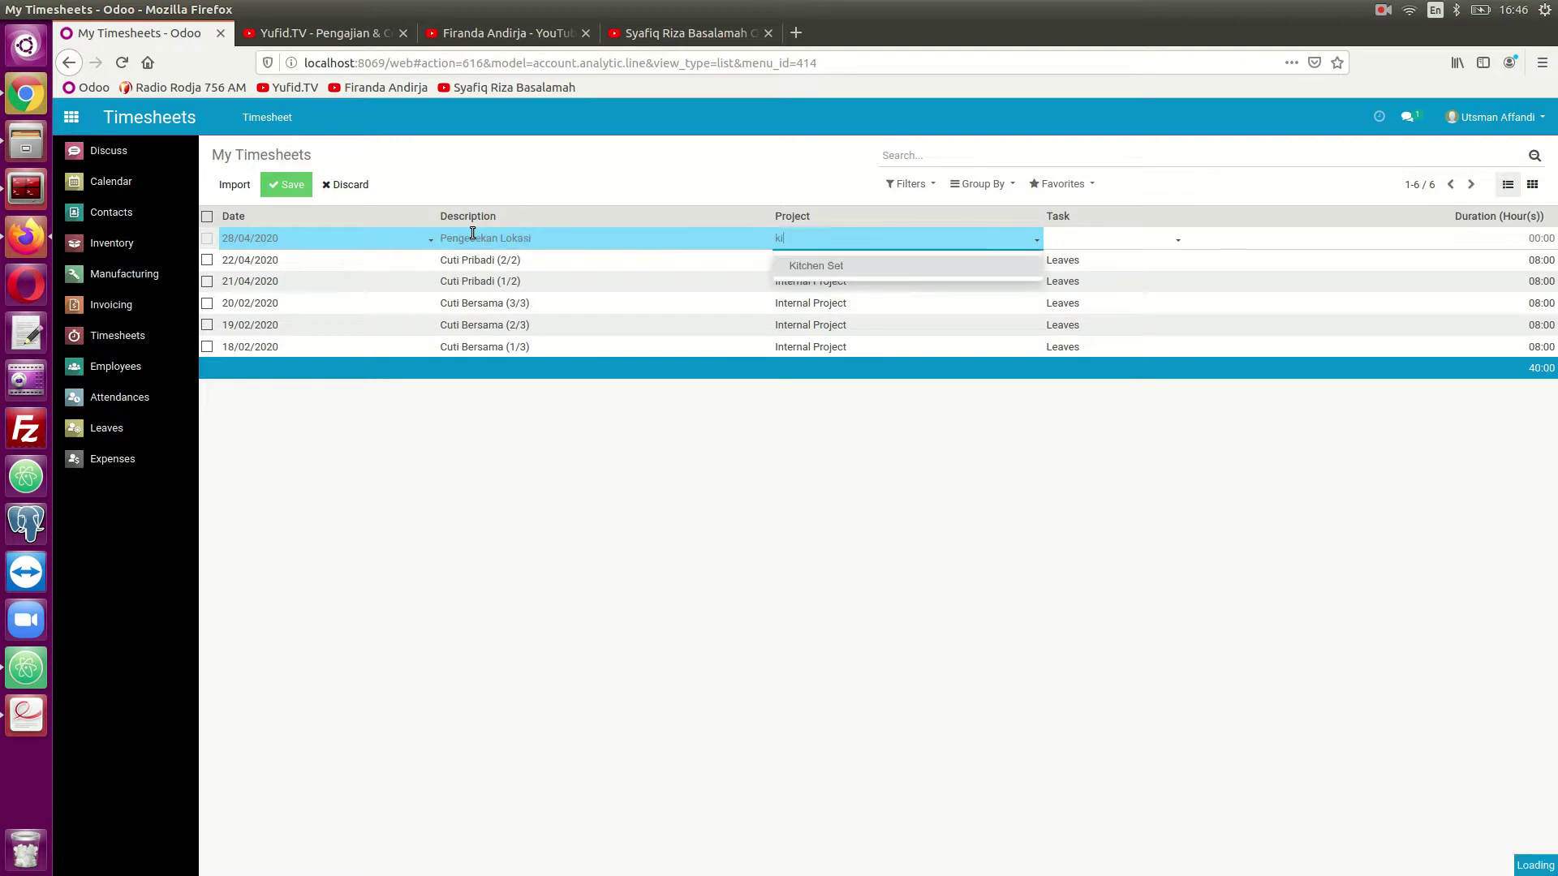
key("Tab")
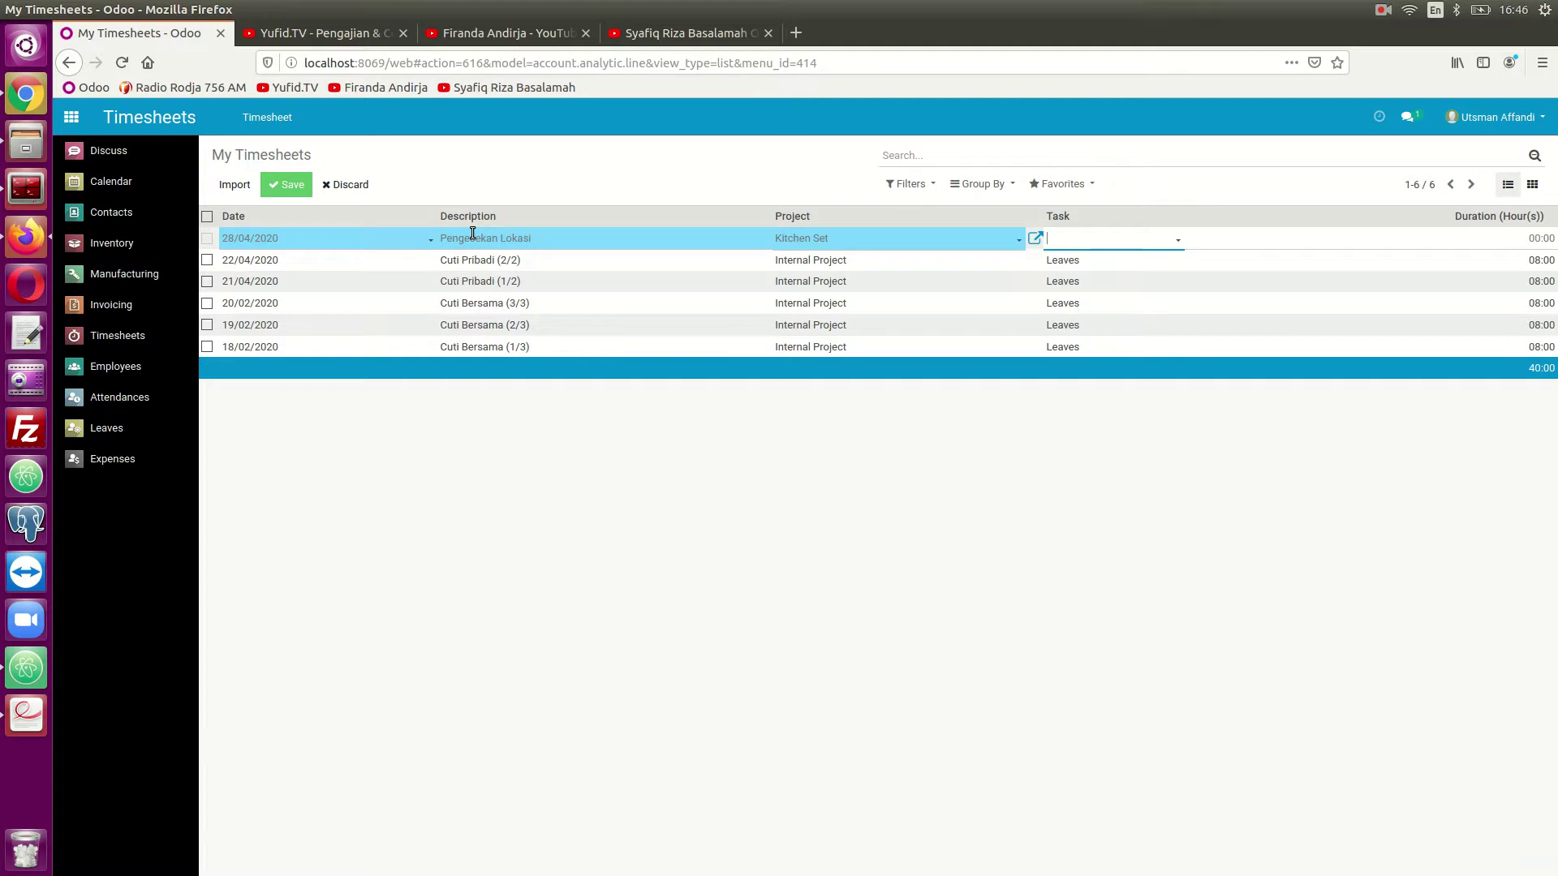
type("su")
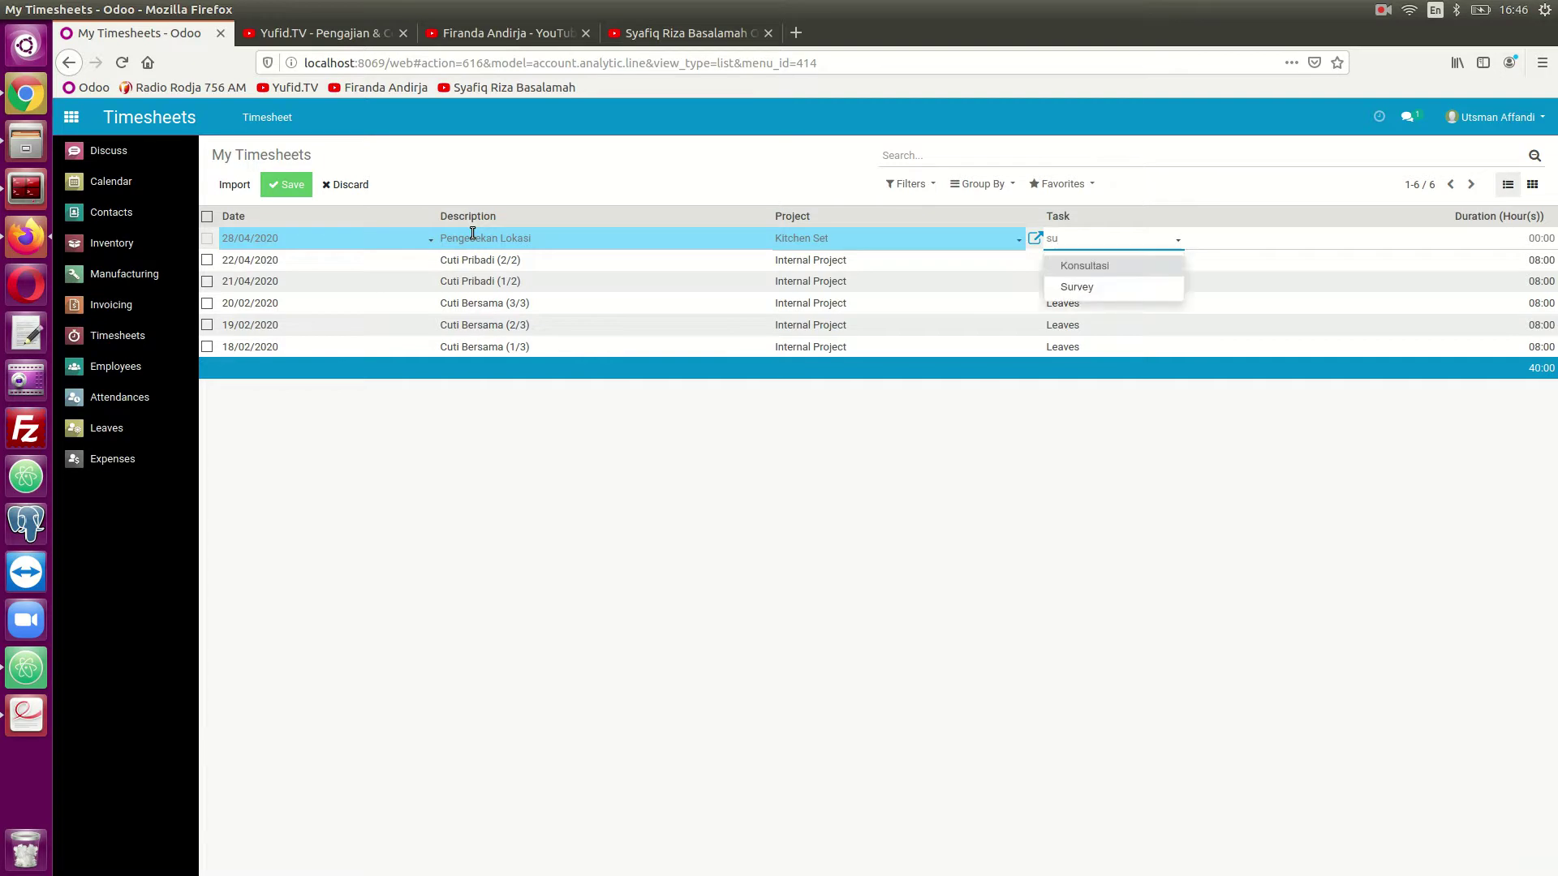
key("Down")
key("Return")
- Enter a 4-hour duration, then move Cuti Pribadi (2/2) to 29/04/2020 and save
key("Tab")
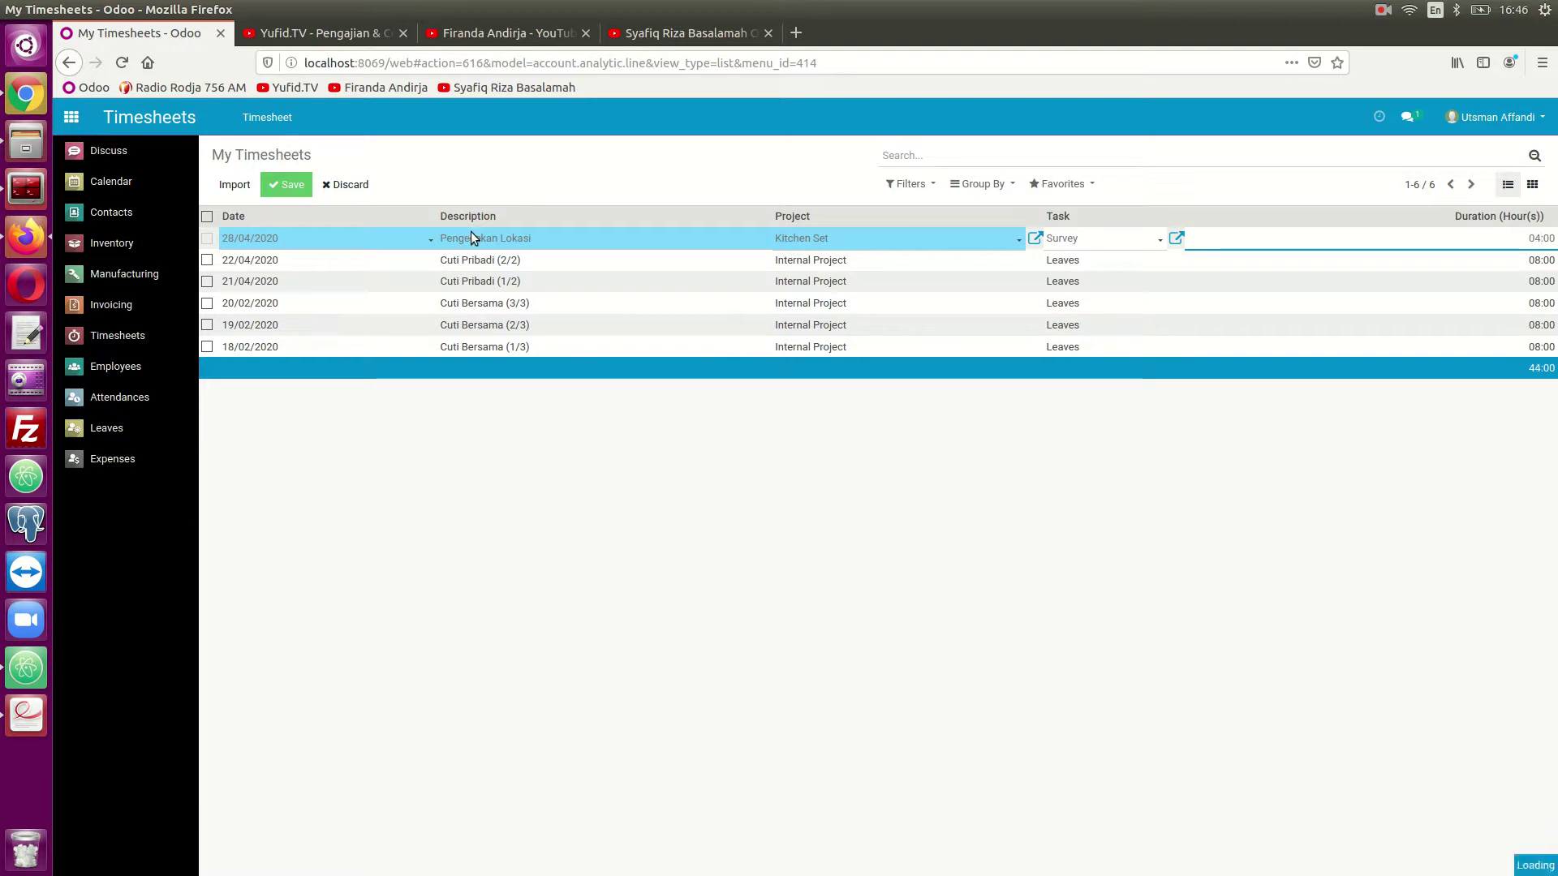
key("Return")
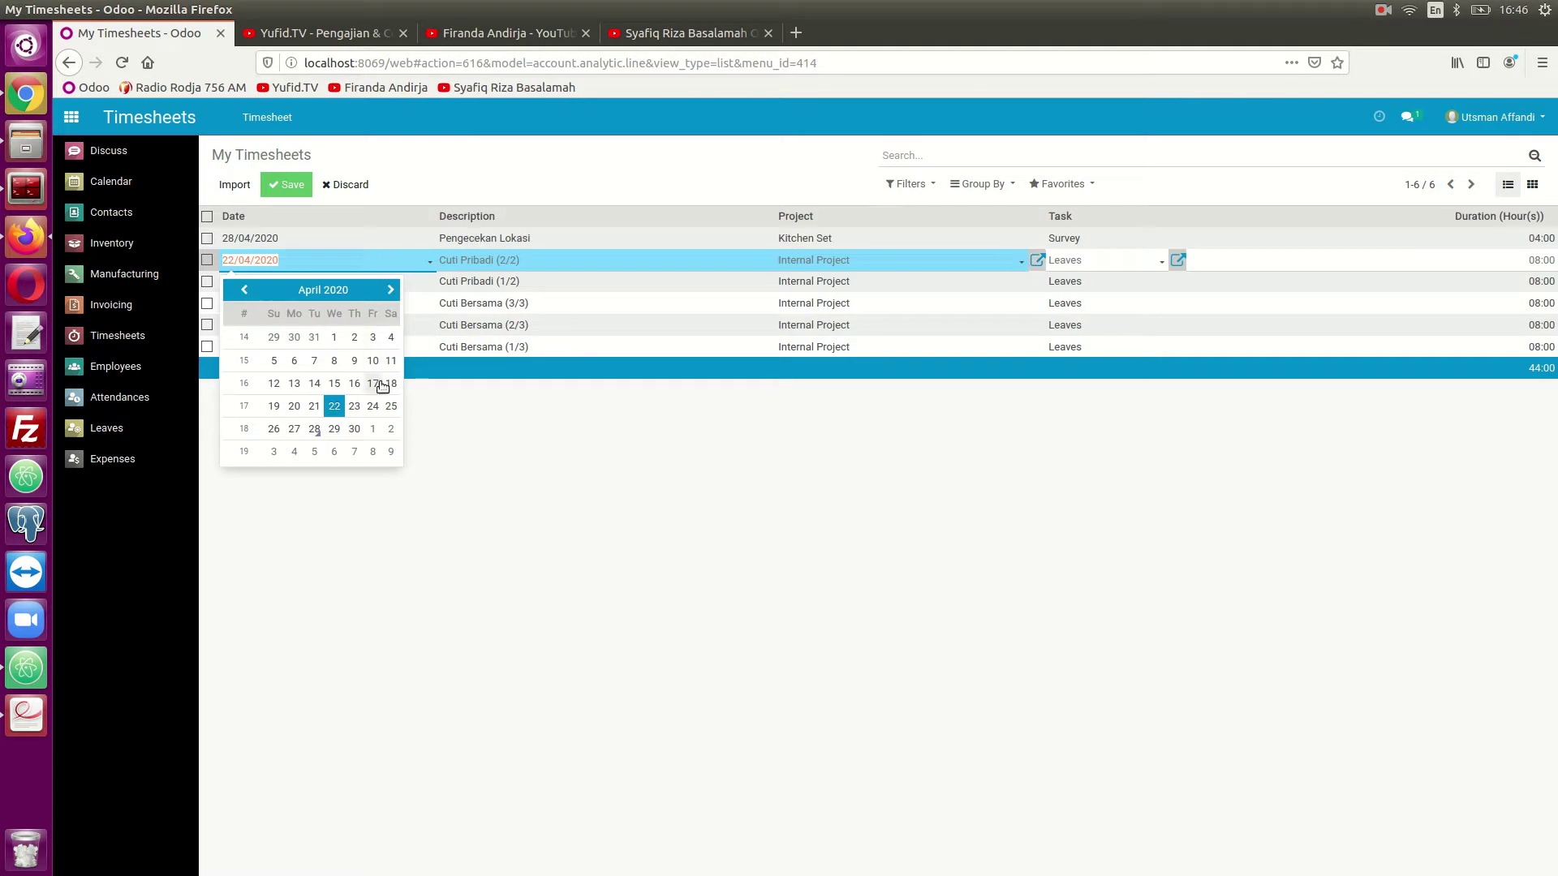
left_click(334, 435)
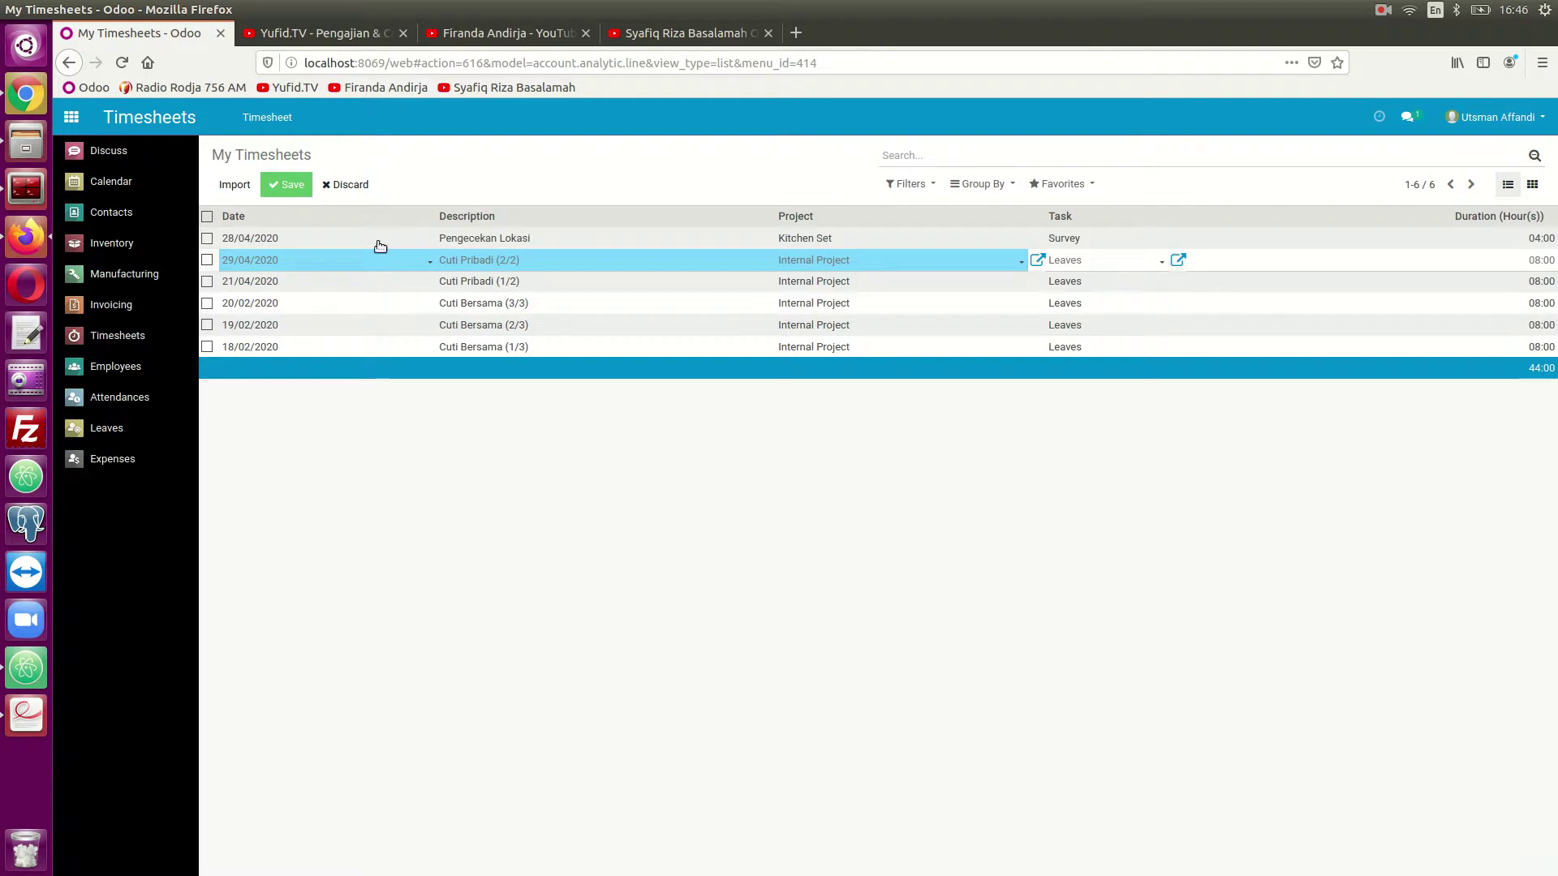
left_click(286, 185)
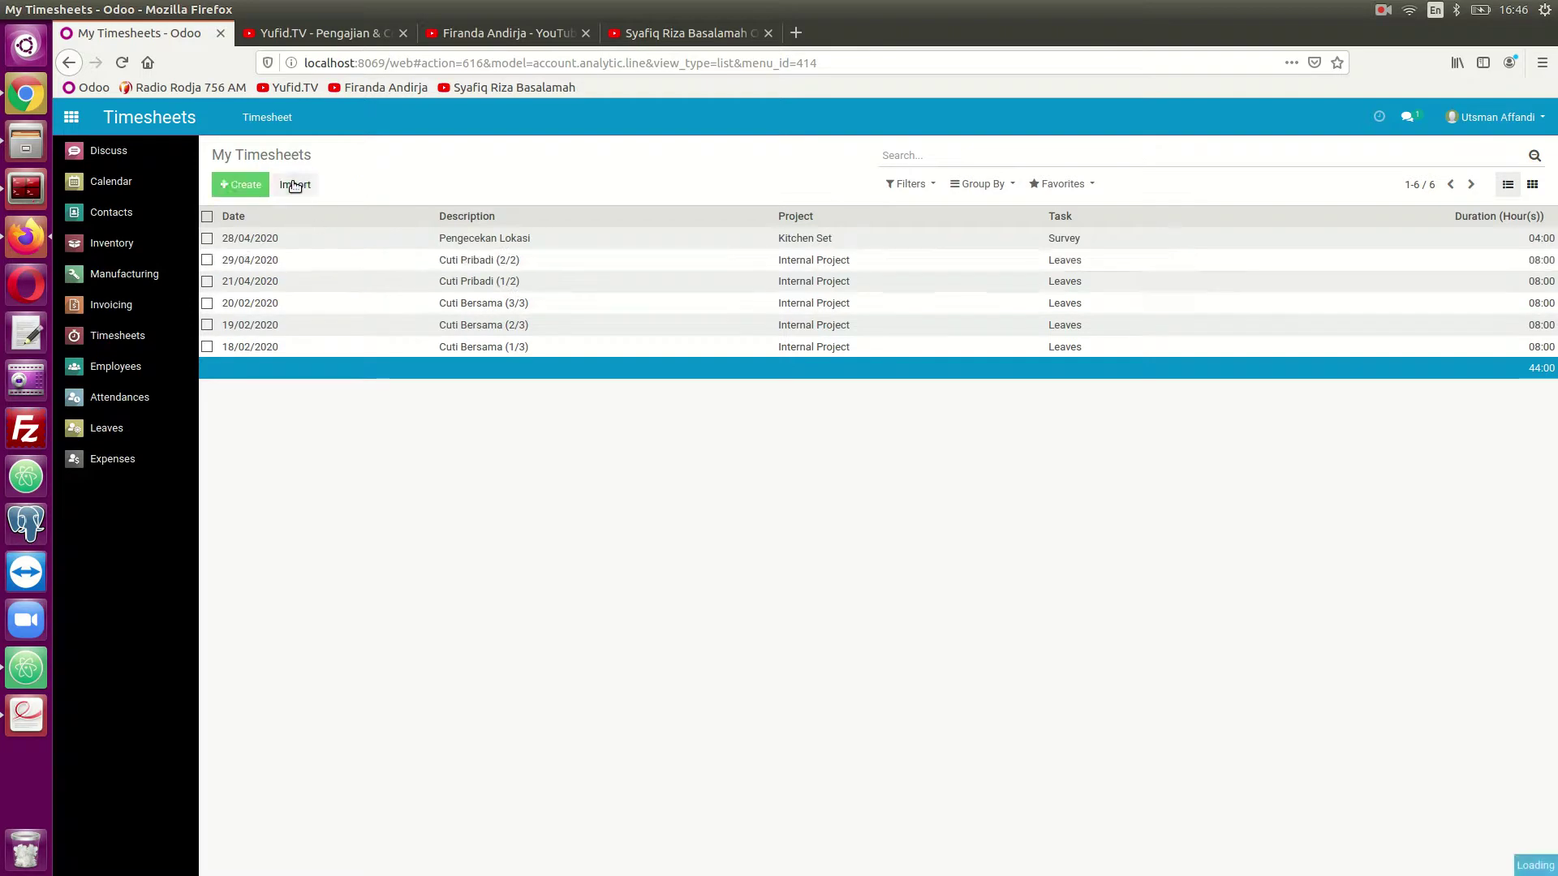
- Add and save a 29/04/2020 line, Pemasangan, on Kitchen Set task Instalasi for 05:00
left_click(232, 183)
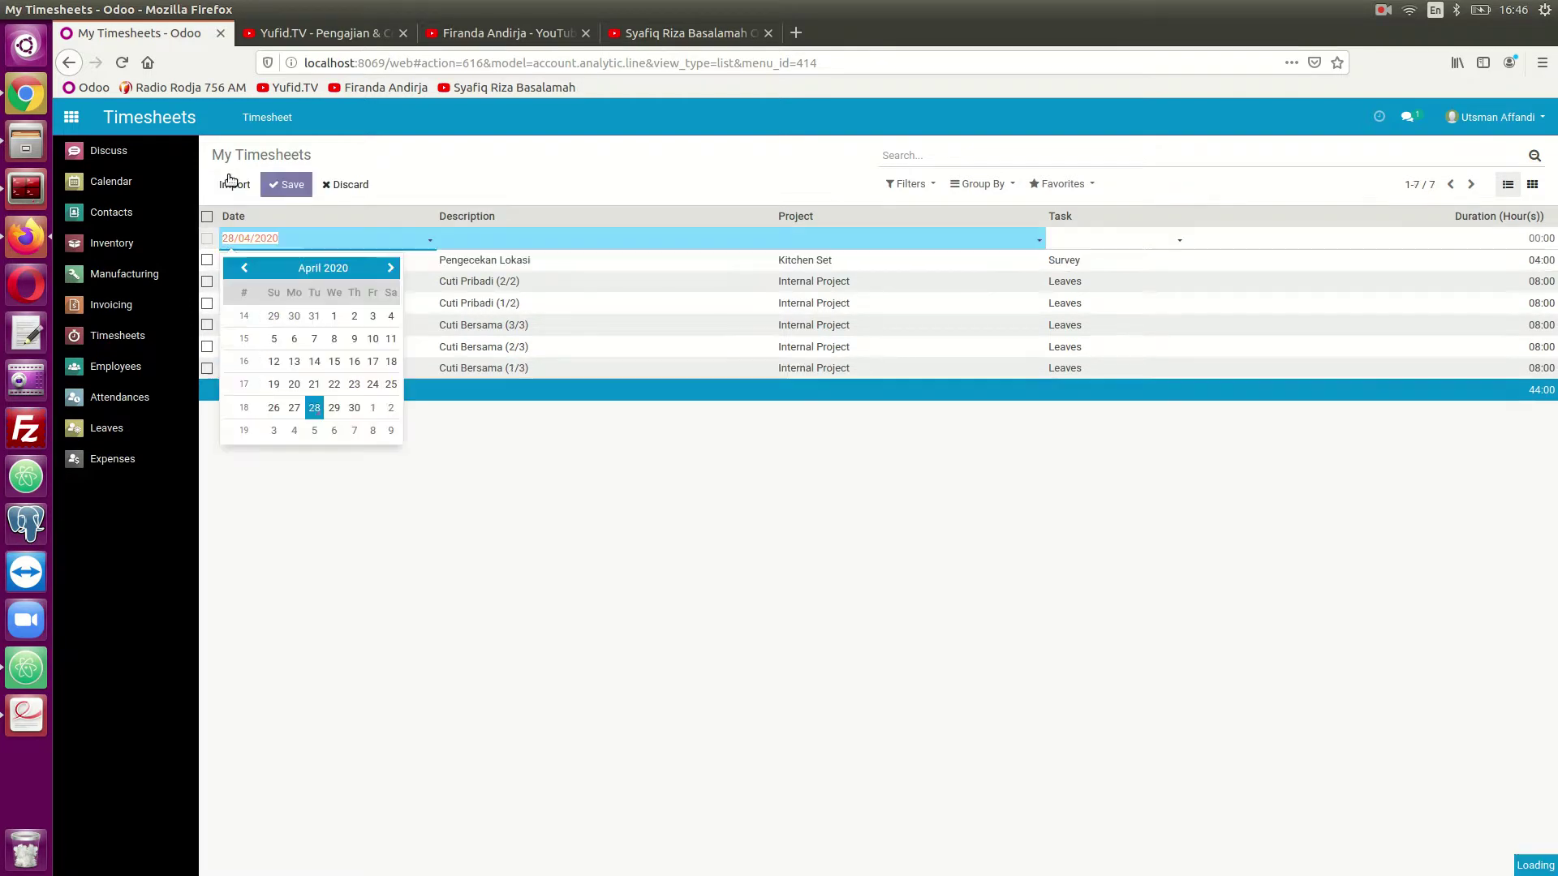
left_click(335, 407)
left_click(457, 238)
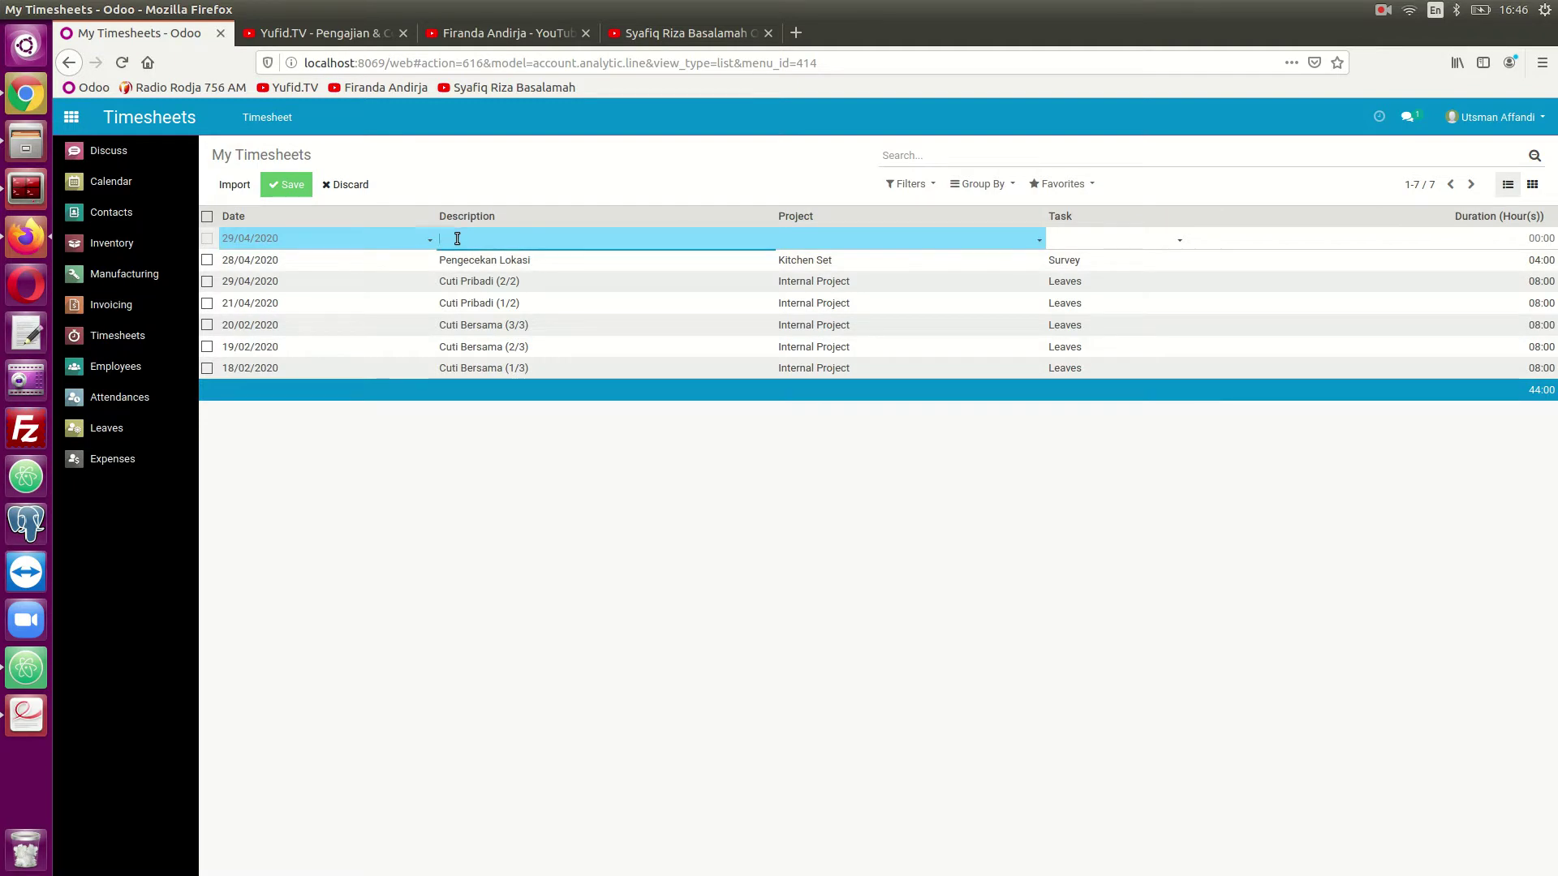
key("Tab")
type("ki")
key("Tab")
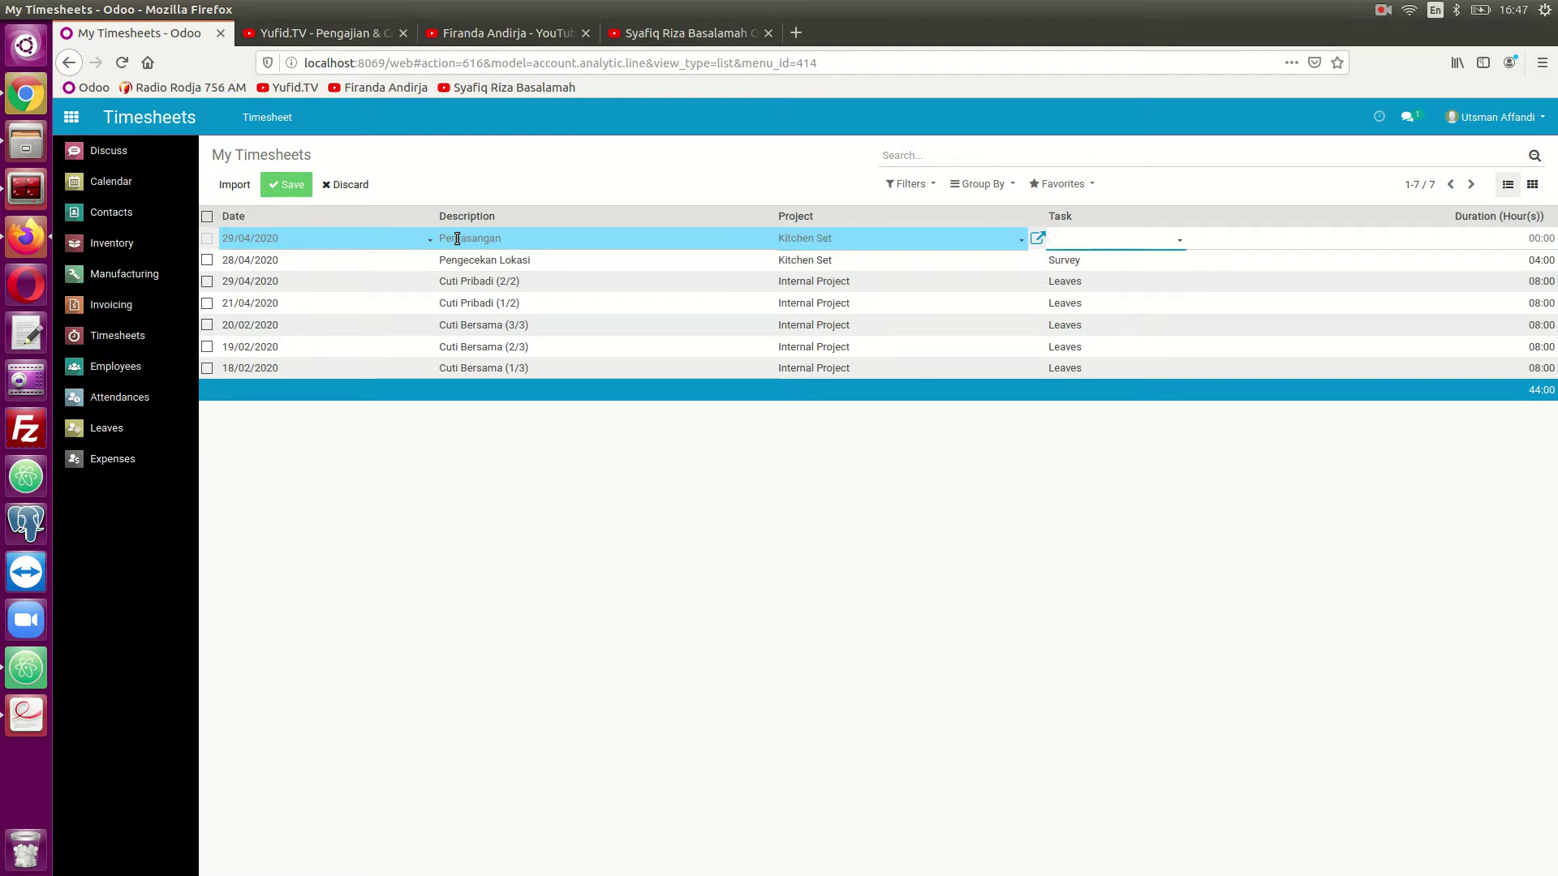
type("ins")
key("Return")
key("Tab")
key("Left")
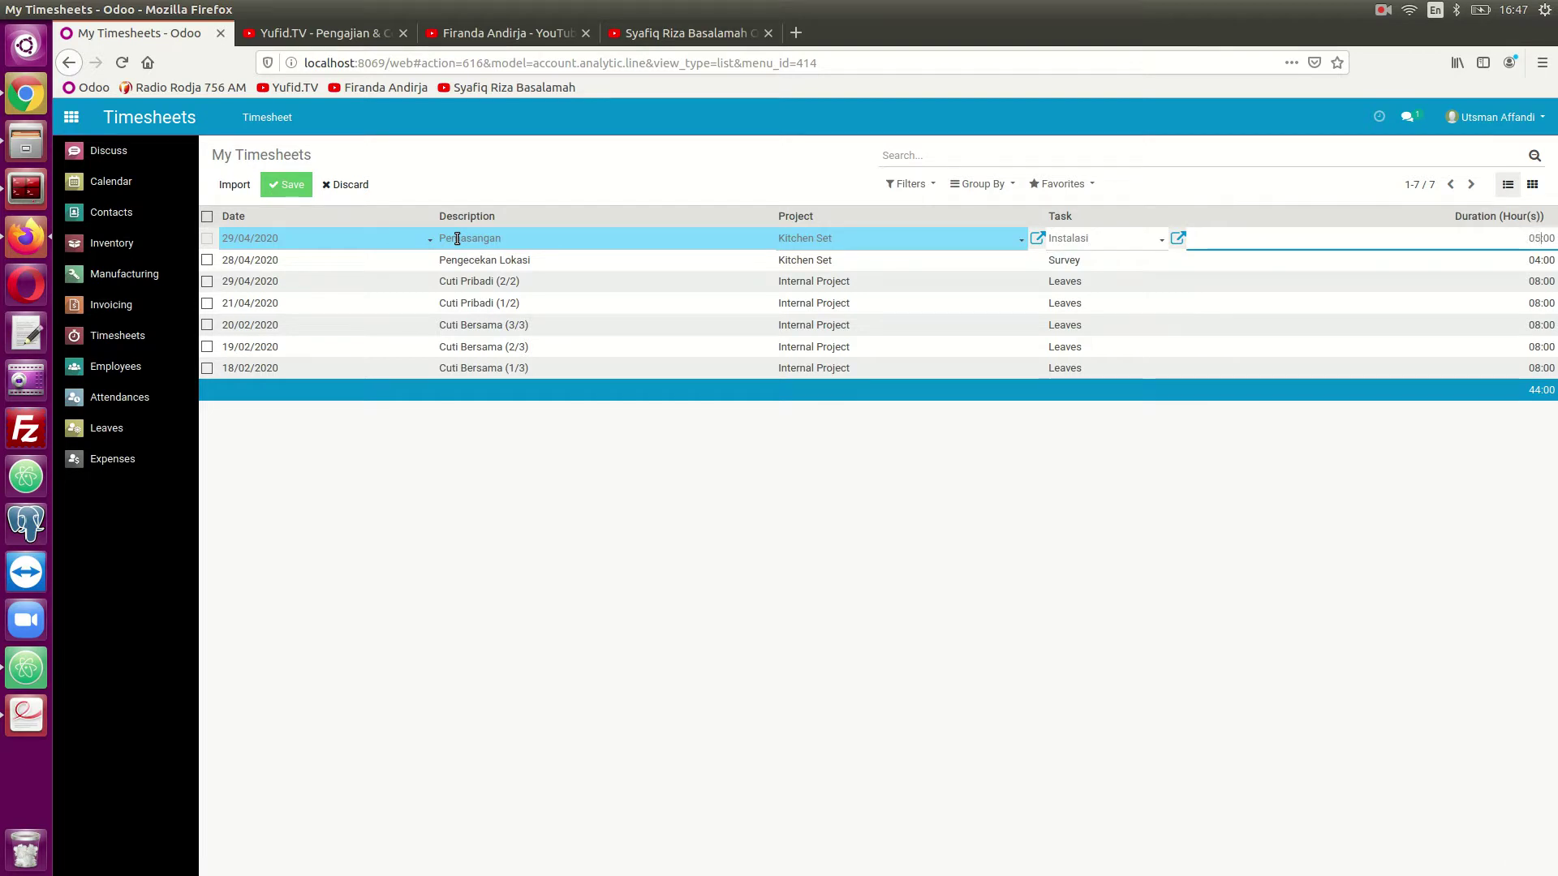
left_click(275, 188)
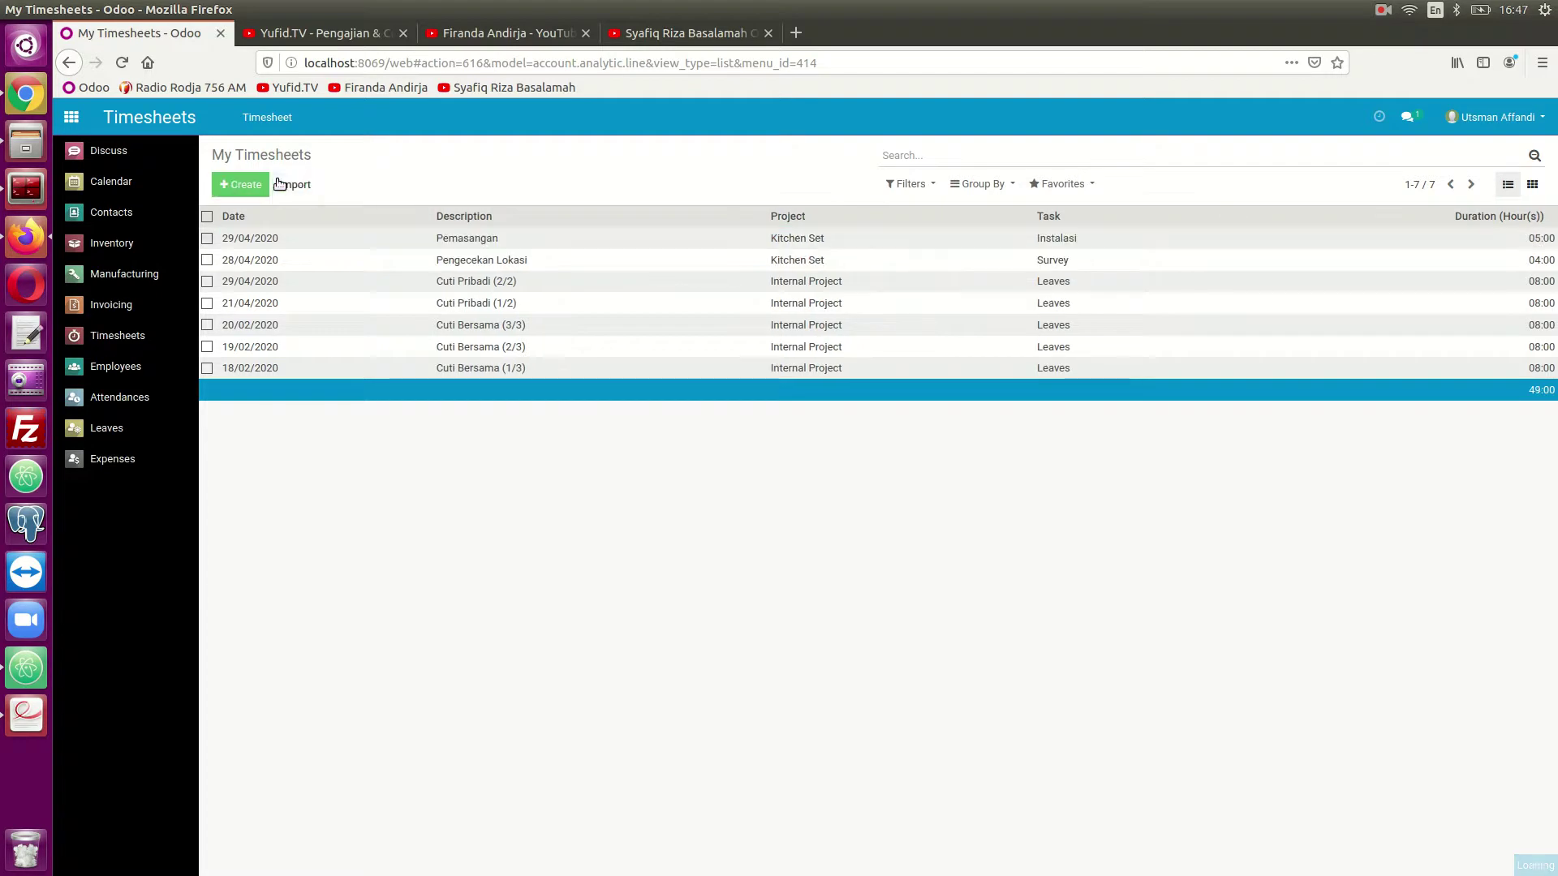
- Add and save a 30/04/2020 line, Perbaikan Kerusakan, on Kitchen Set task Repair for 3 hours
left_click(256, 188)
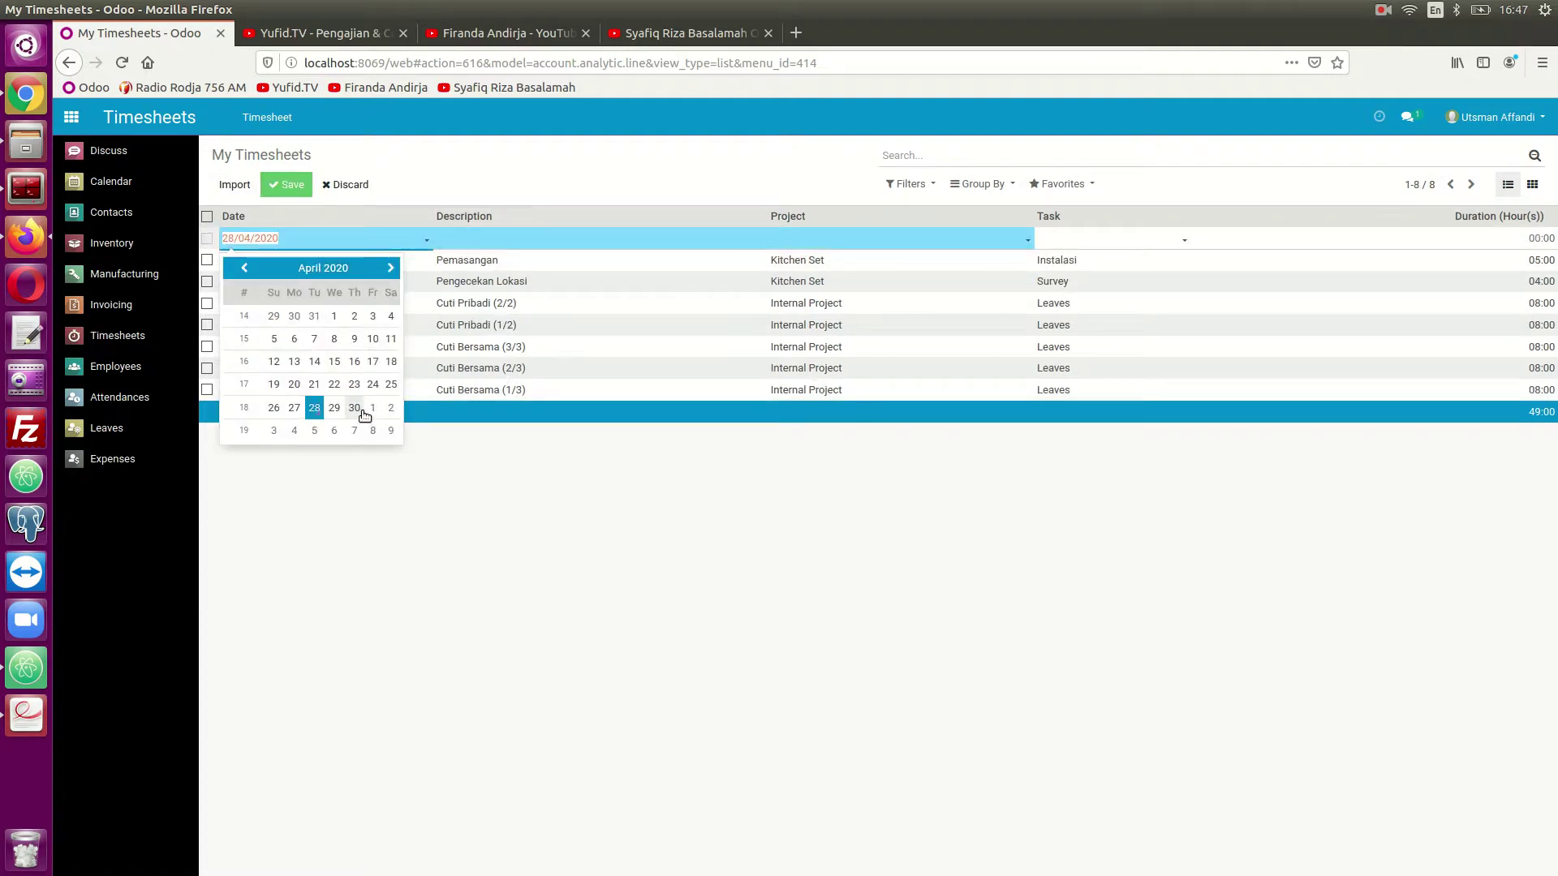
left_click(362, 412)
left_click(458, 240)
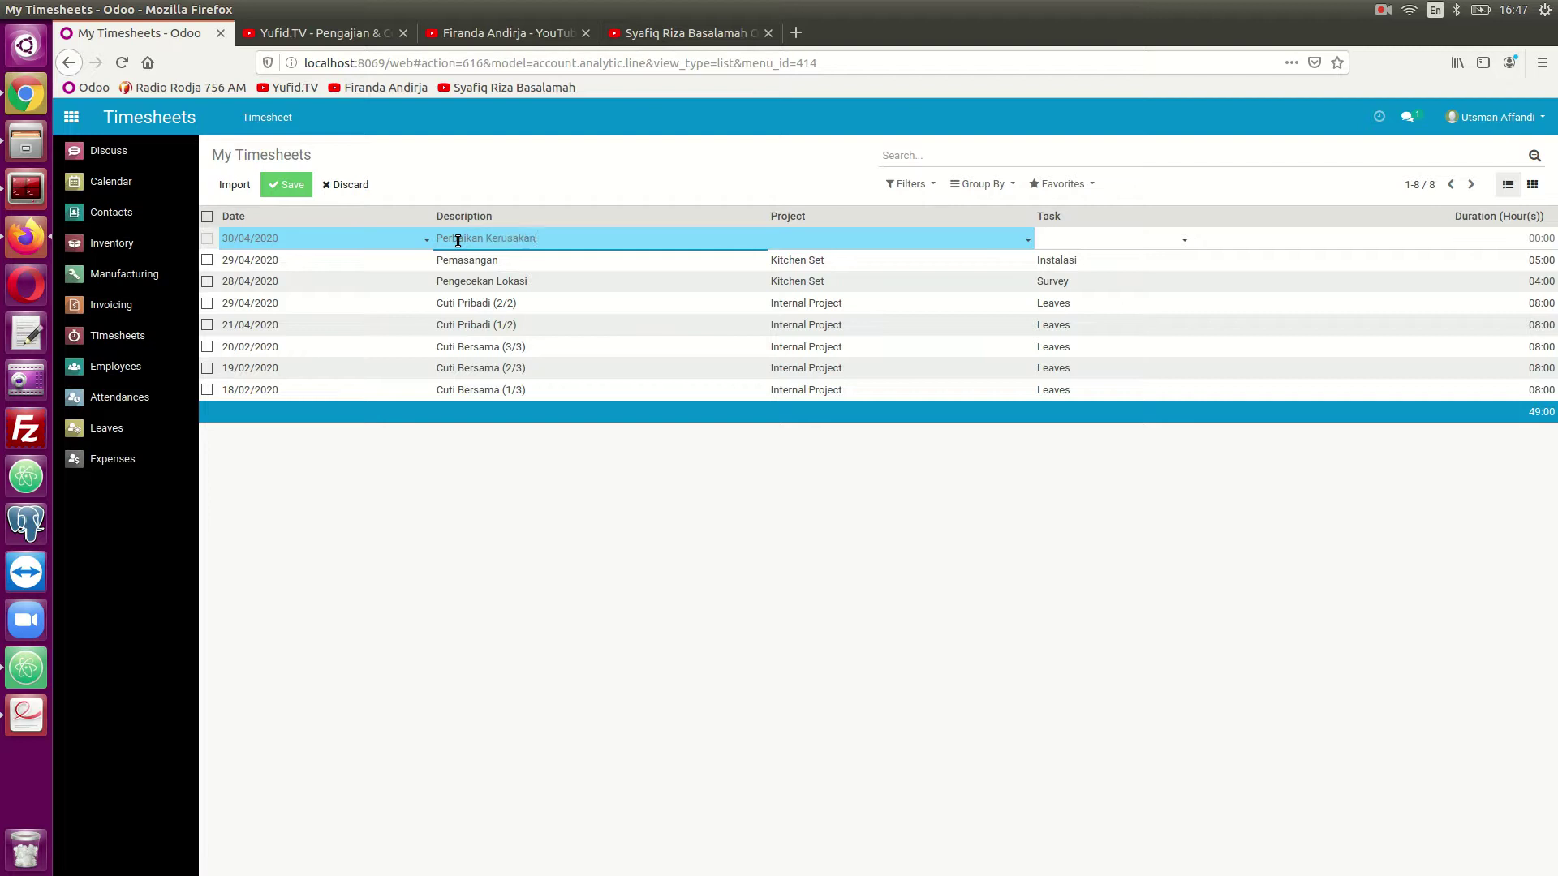
key("Tab")
type("k")
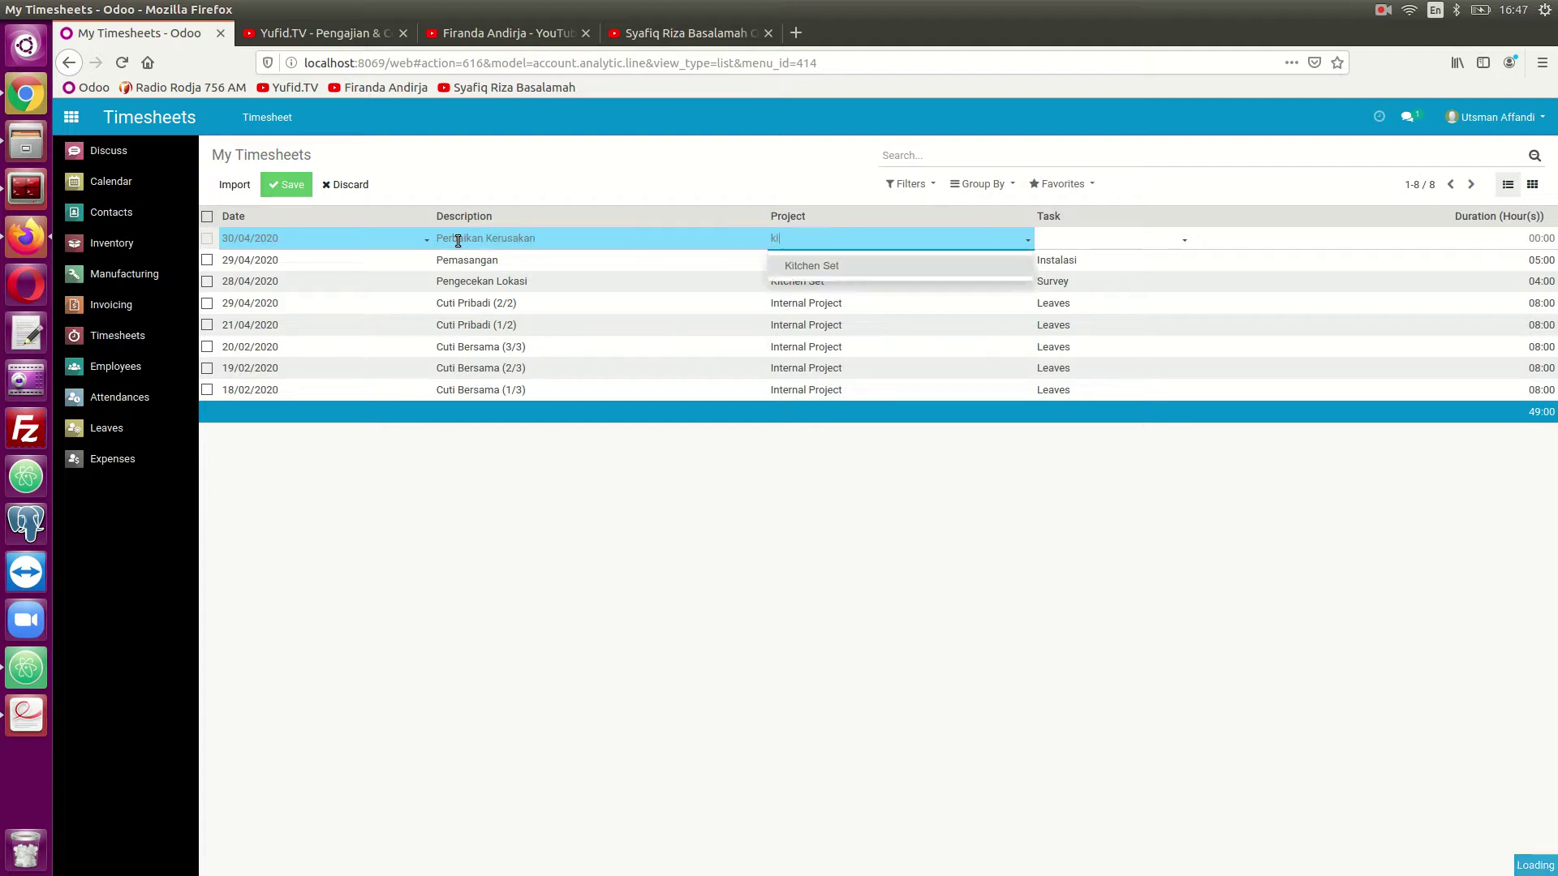
key("Tab")
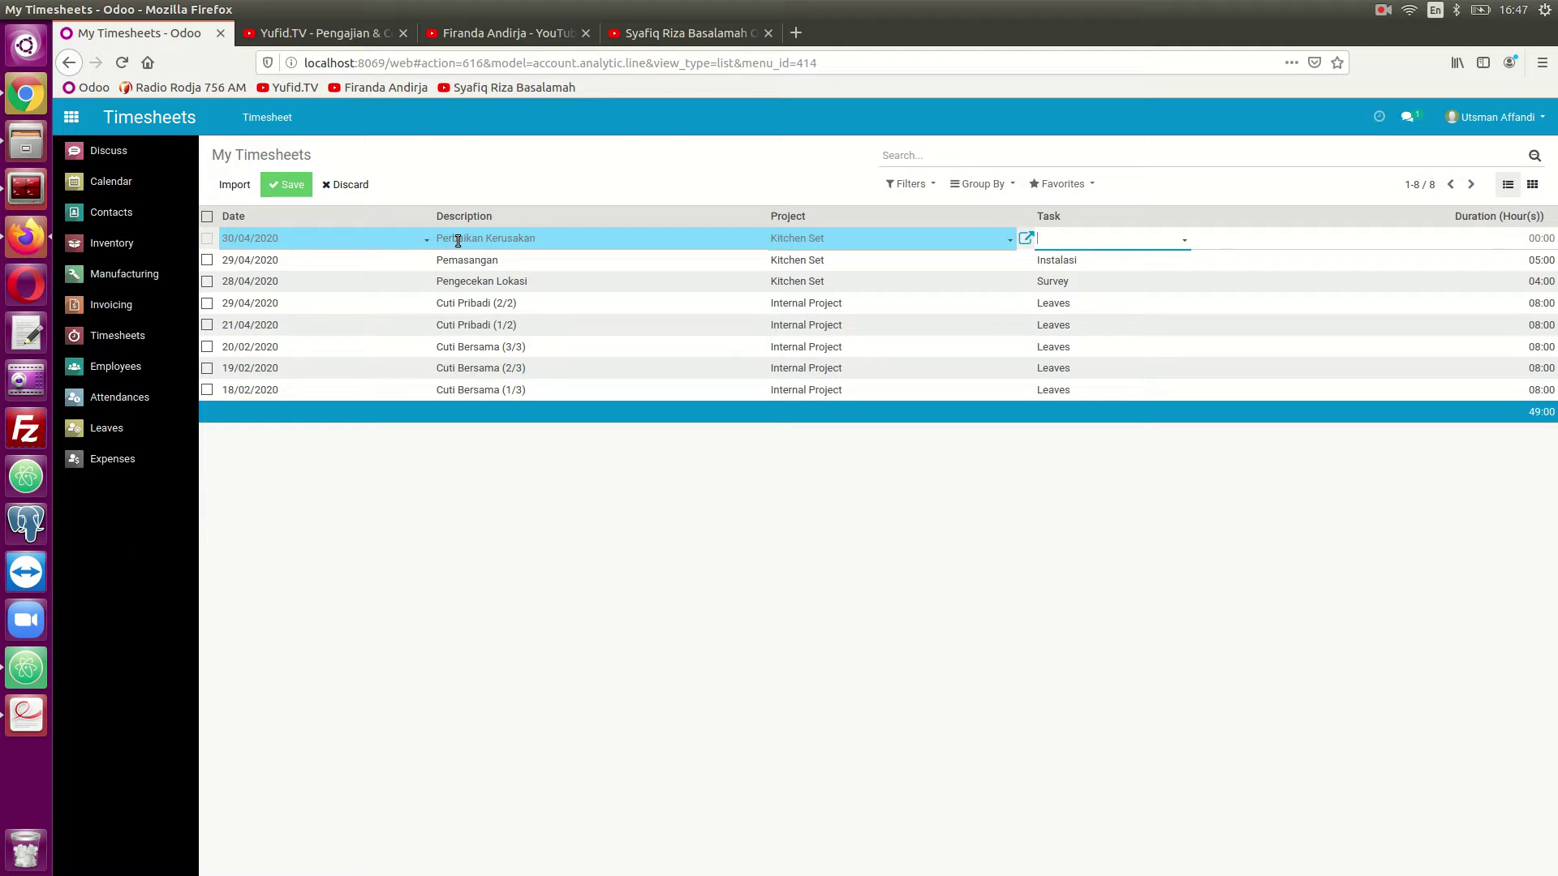
key("Return")
key("Tab")
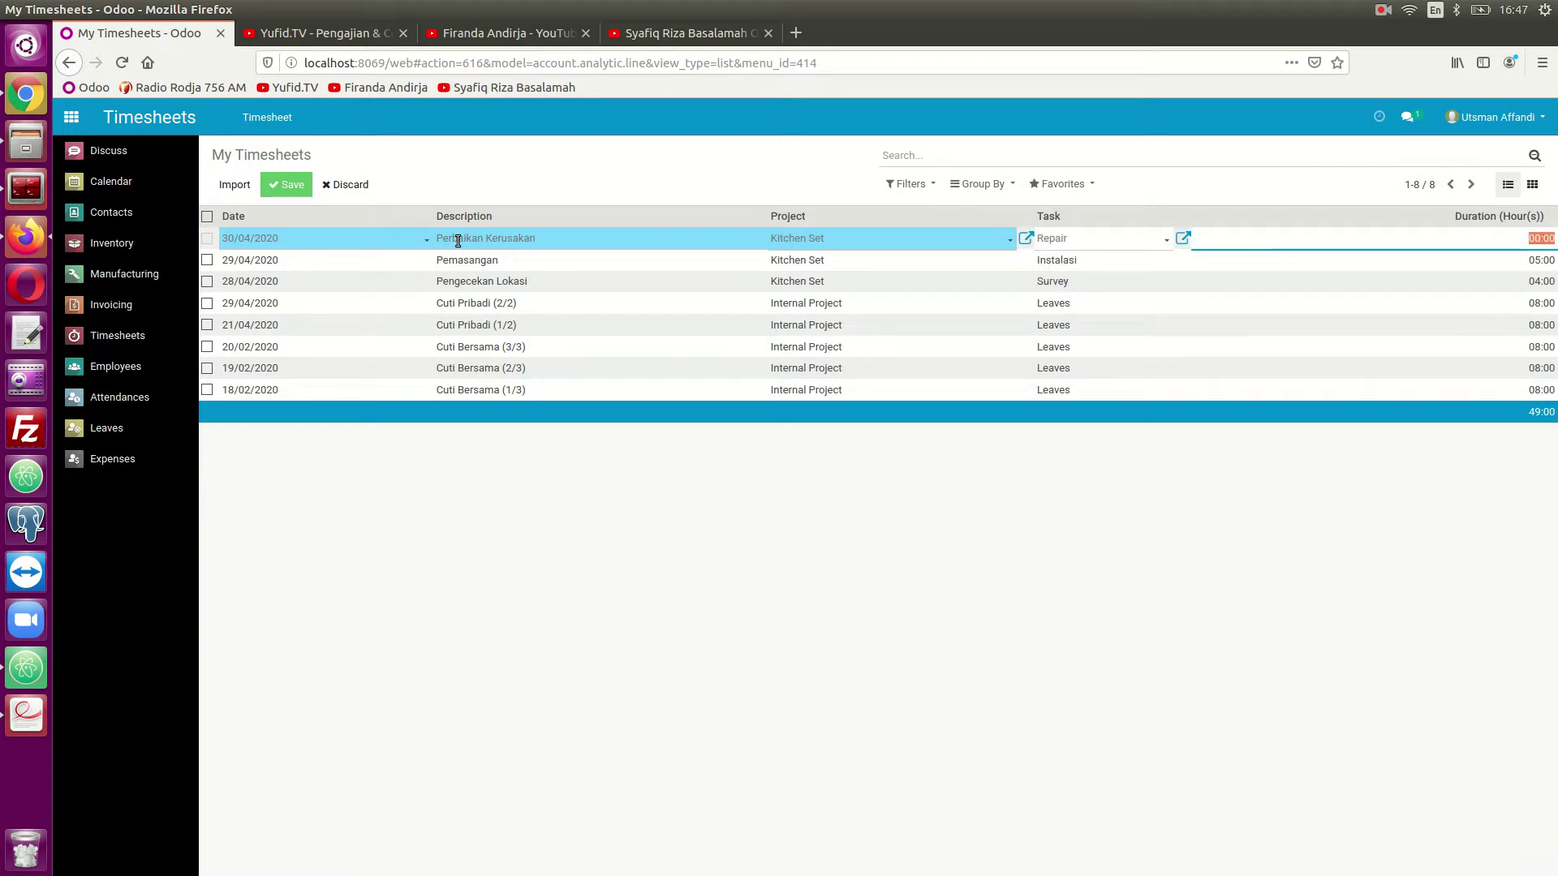
key("Left")
type("3")
left_click(287, 185)
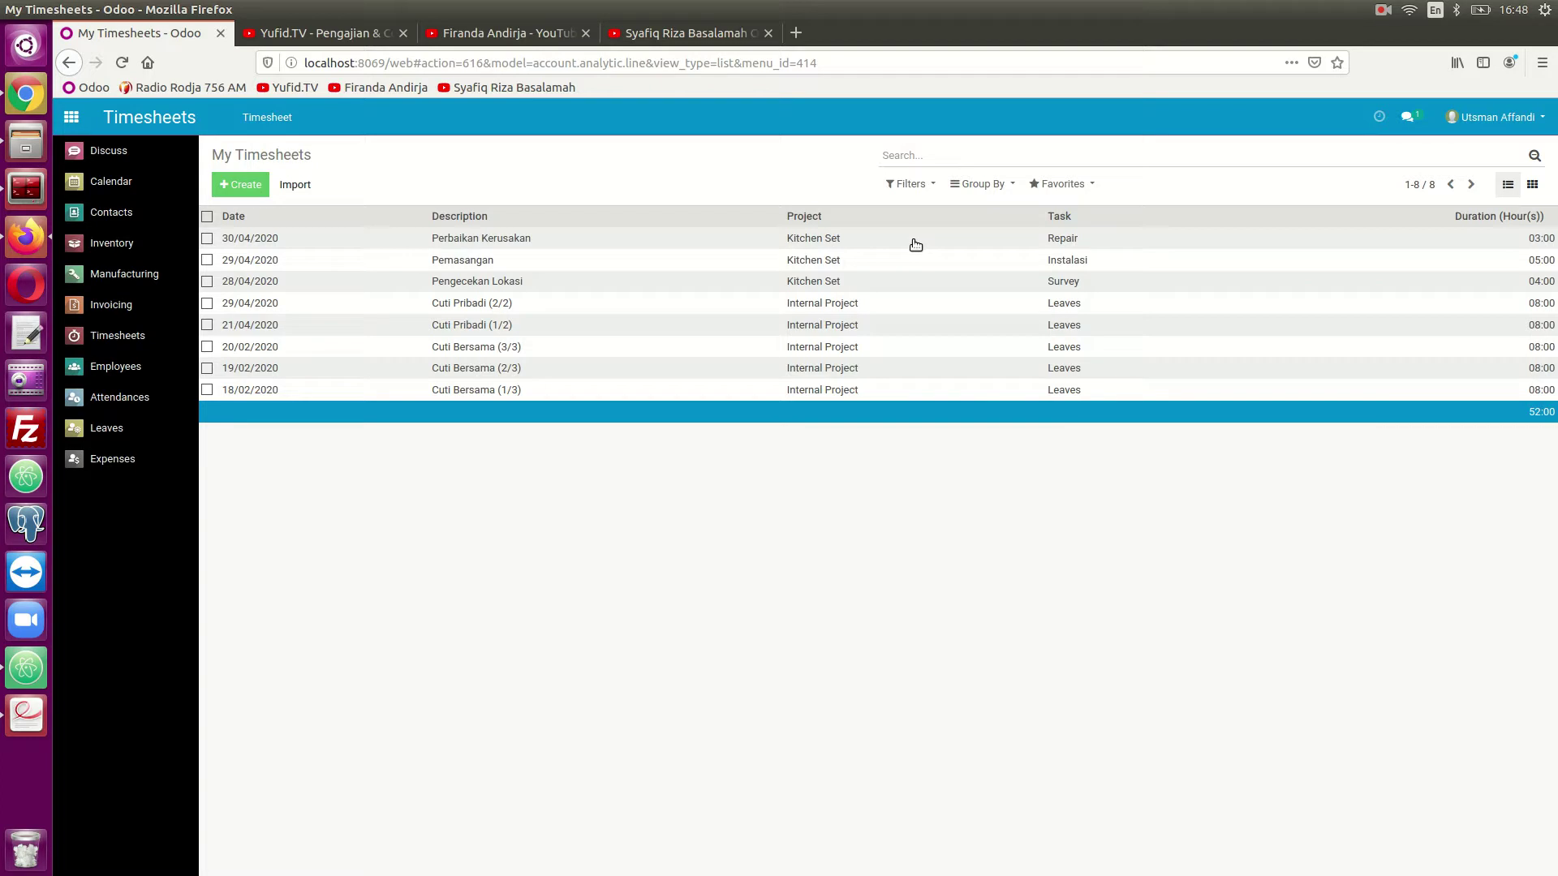
- Sign out of the employee's account and log in as the manager with the manager's password
left_click(1487, 128)
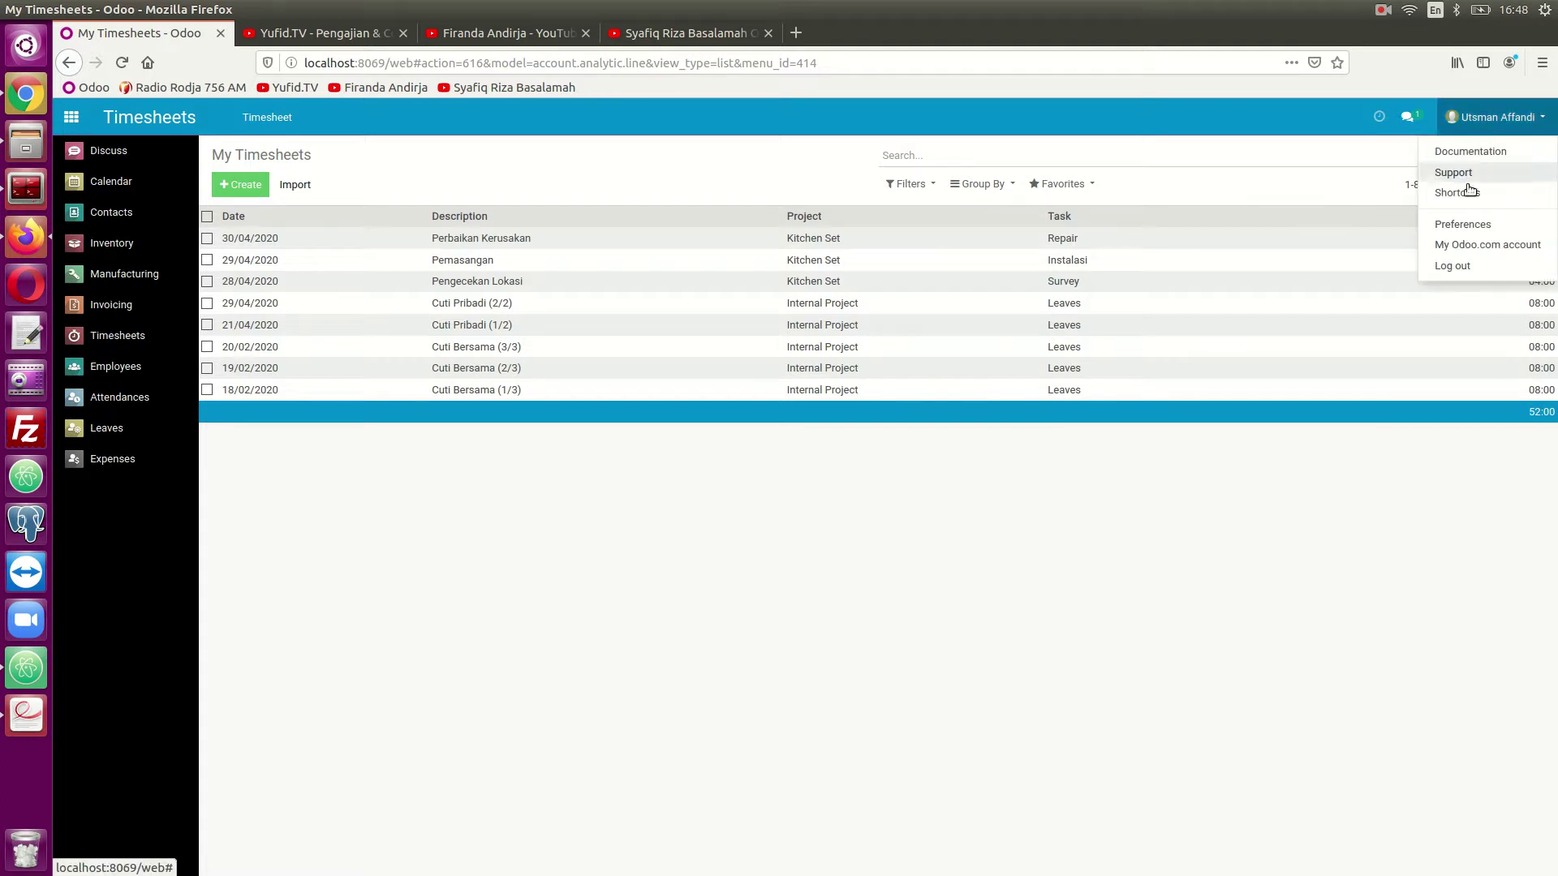
left_click(1453, 266)
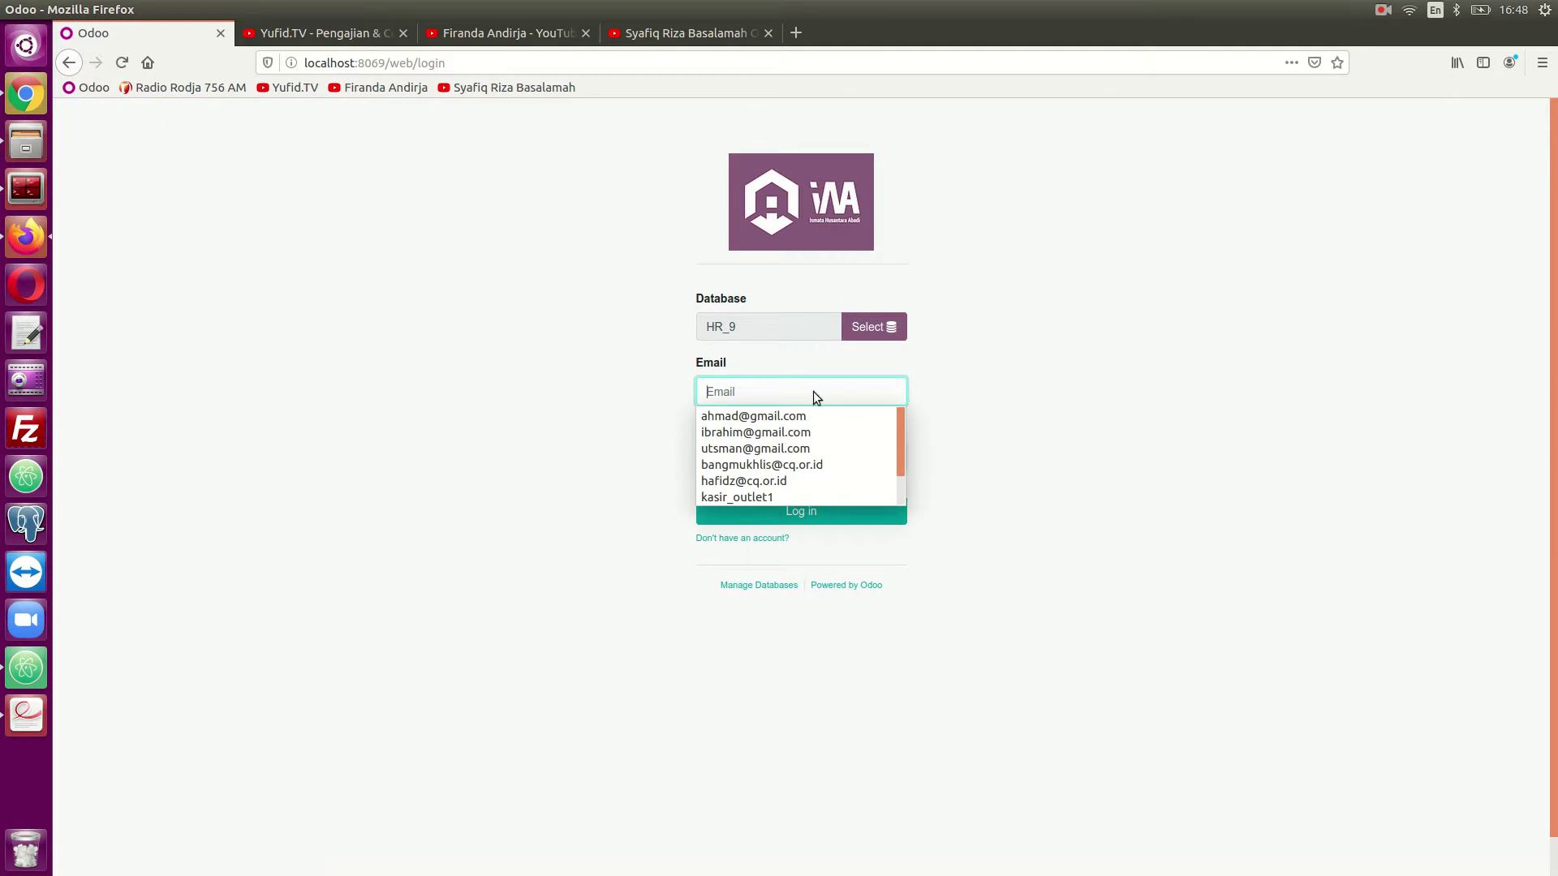
left_click(783, 417)
left_click(747, 452)
type("a")
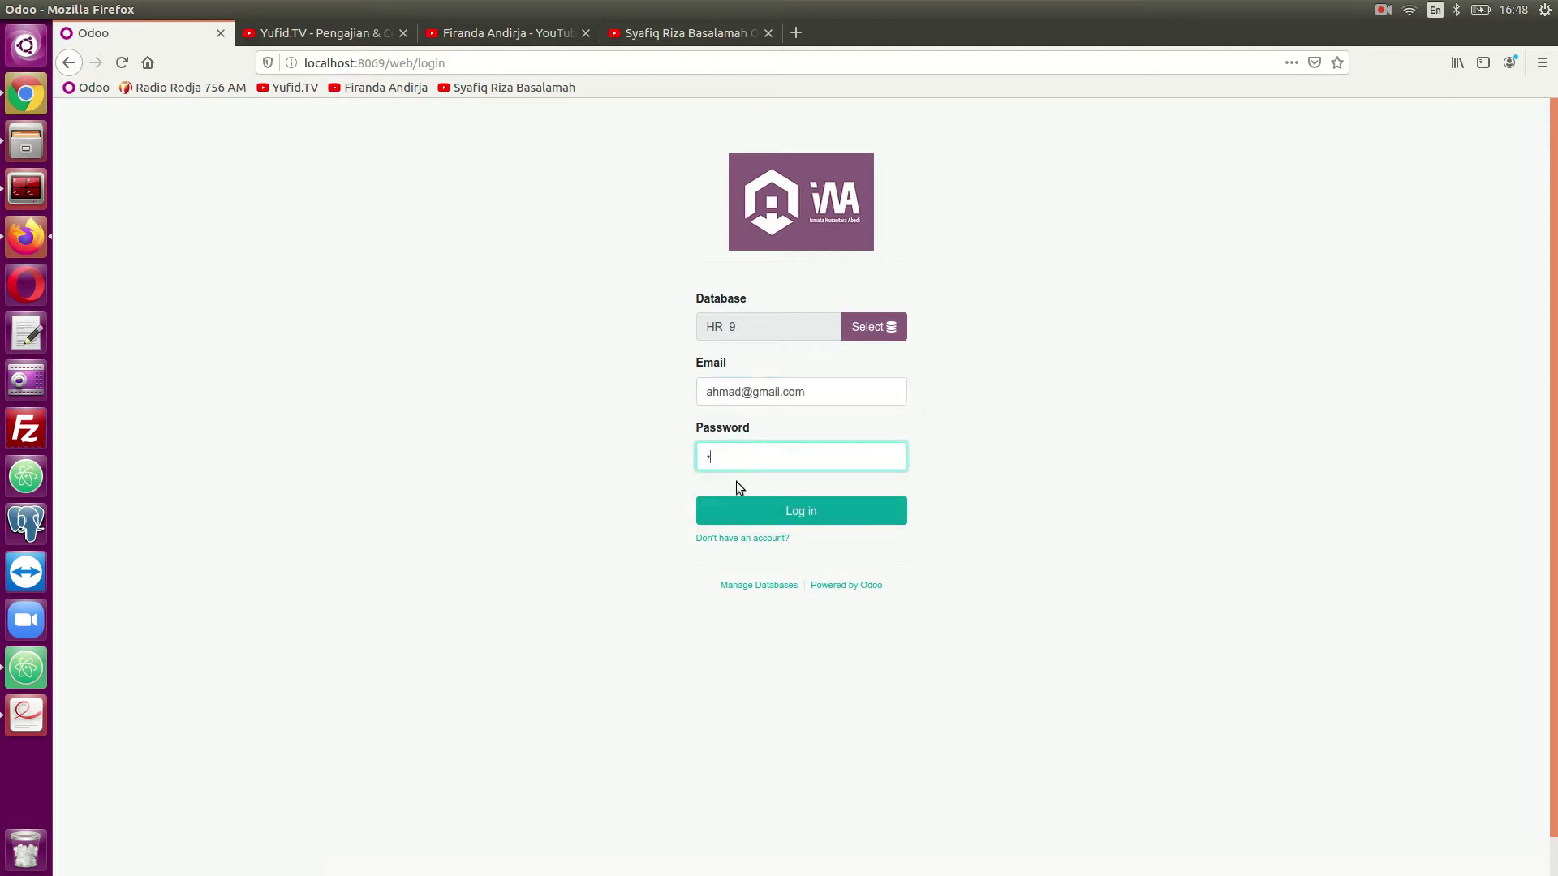
left_click(737, 512)
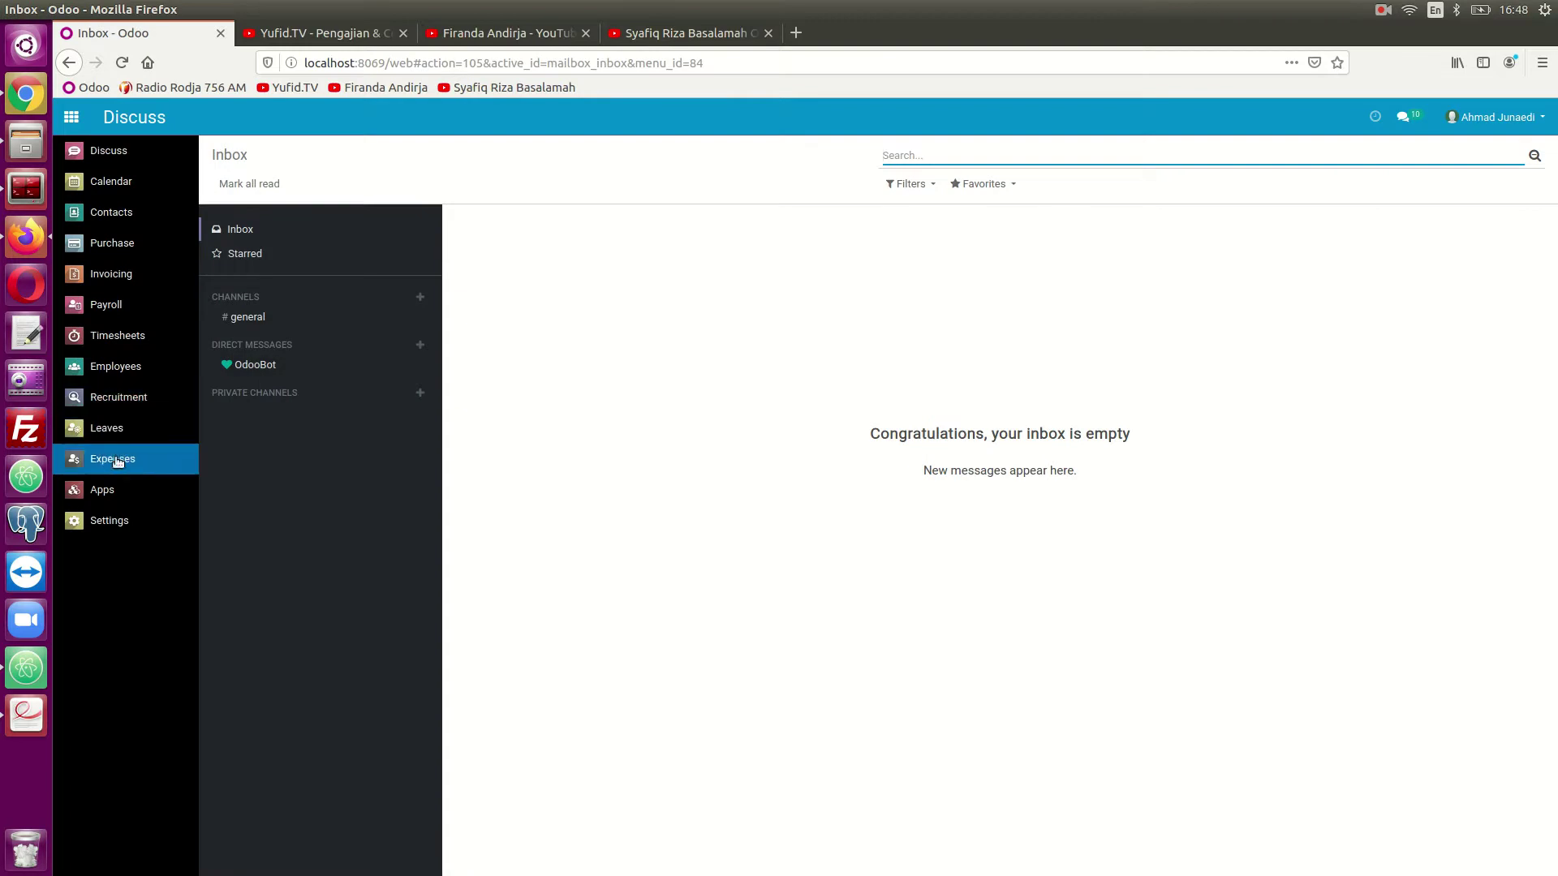
- Open the Timesheet / Attendance report under Timesheets Reporting
left_click(112, 343)
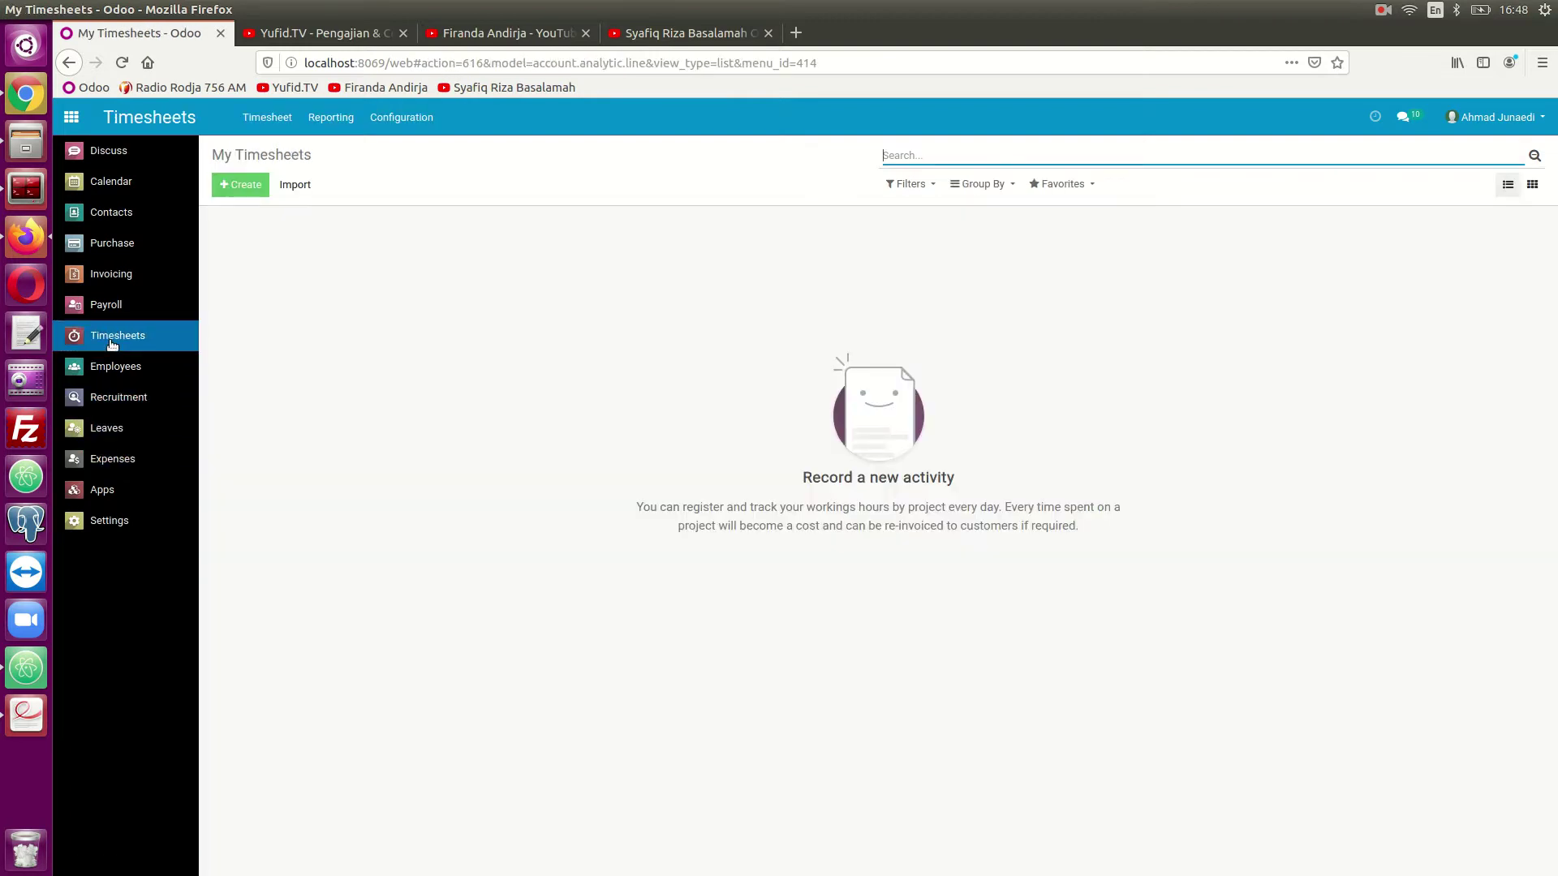
left_click(332, 119)
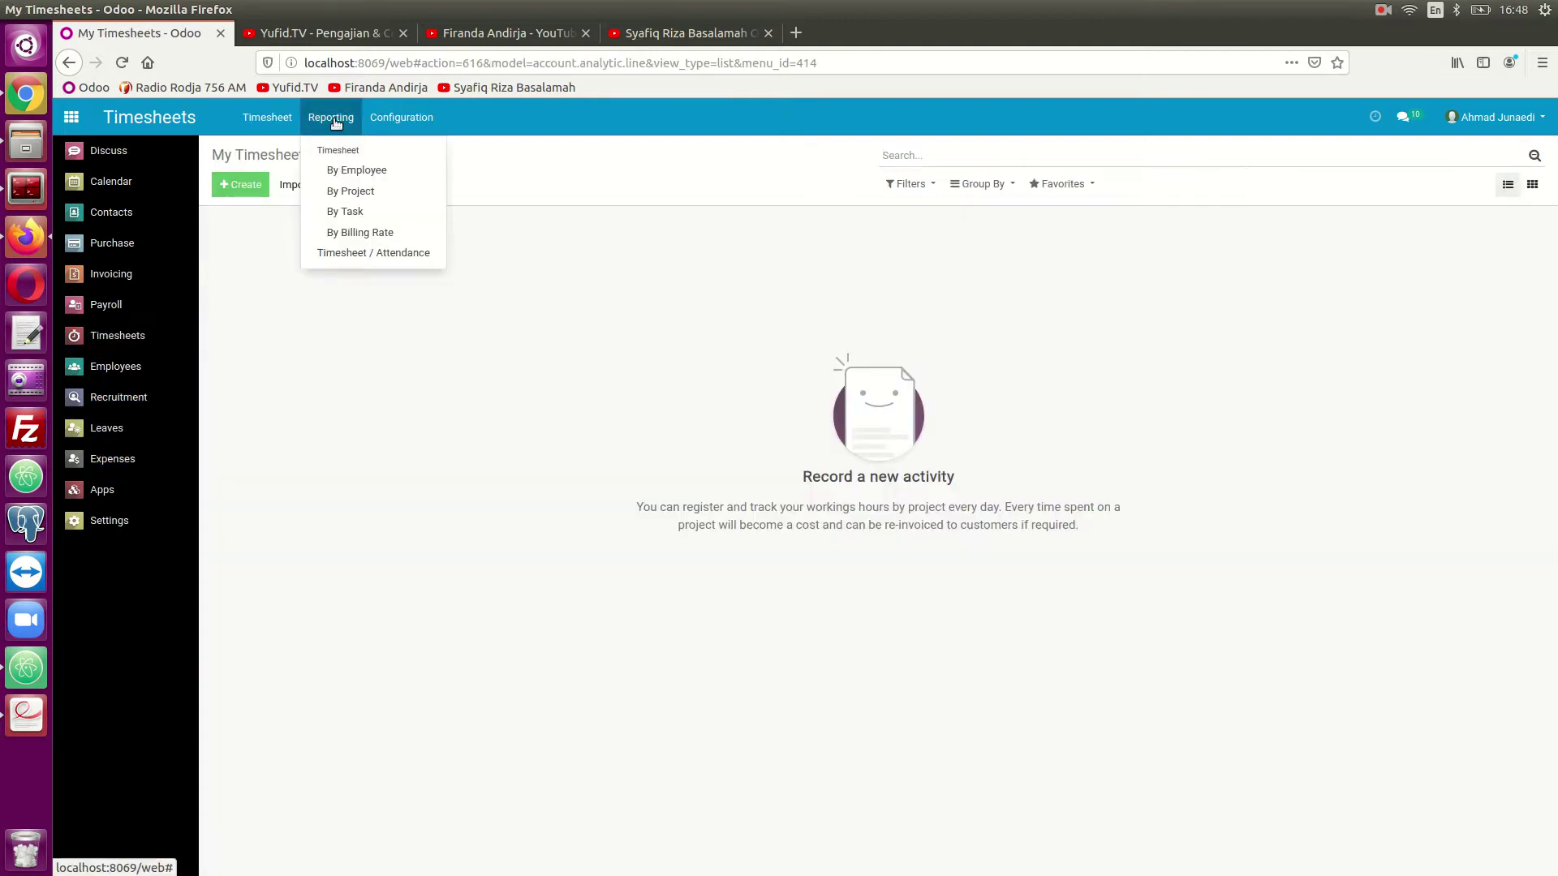
left_click(359, 251)
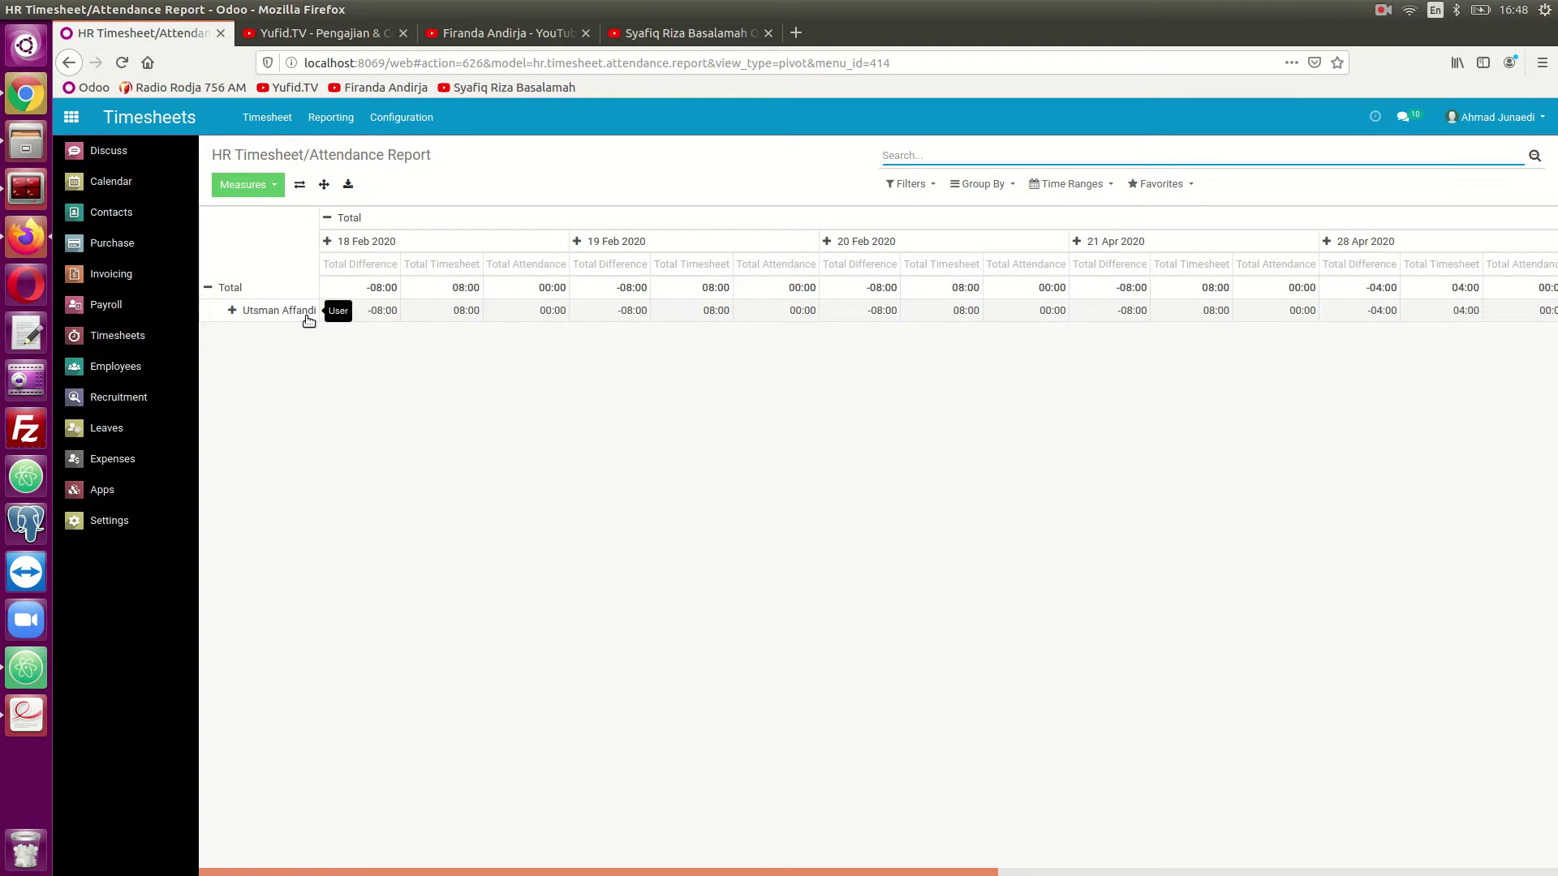
- Review daily hours through 30 Apr 2020: 52:00 timesheet versus 00:00 attendance, then open the account menu
left_click_drag(358, 310, 1504, 801)
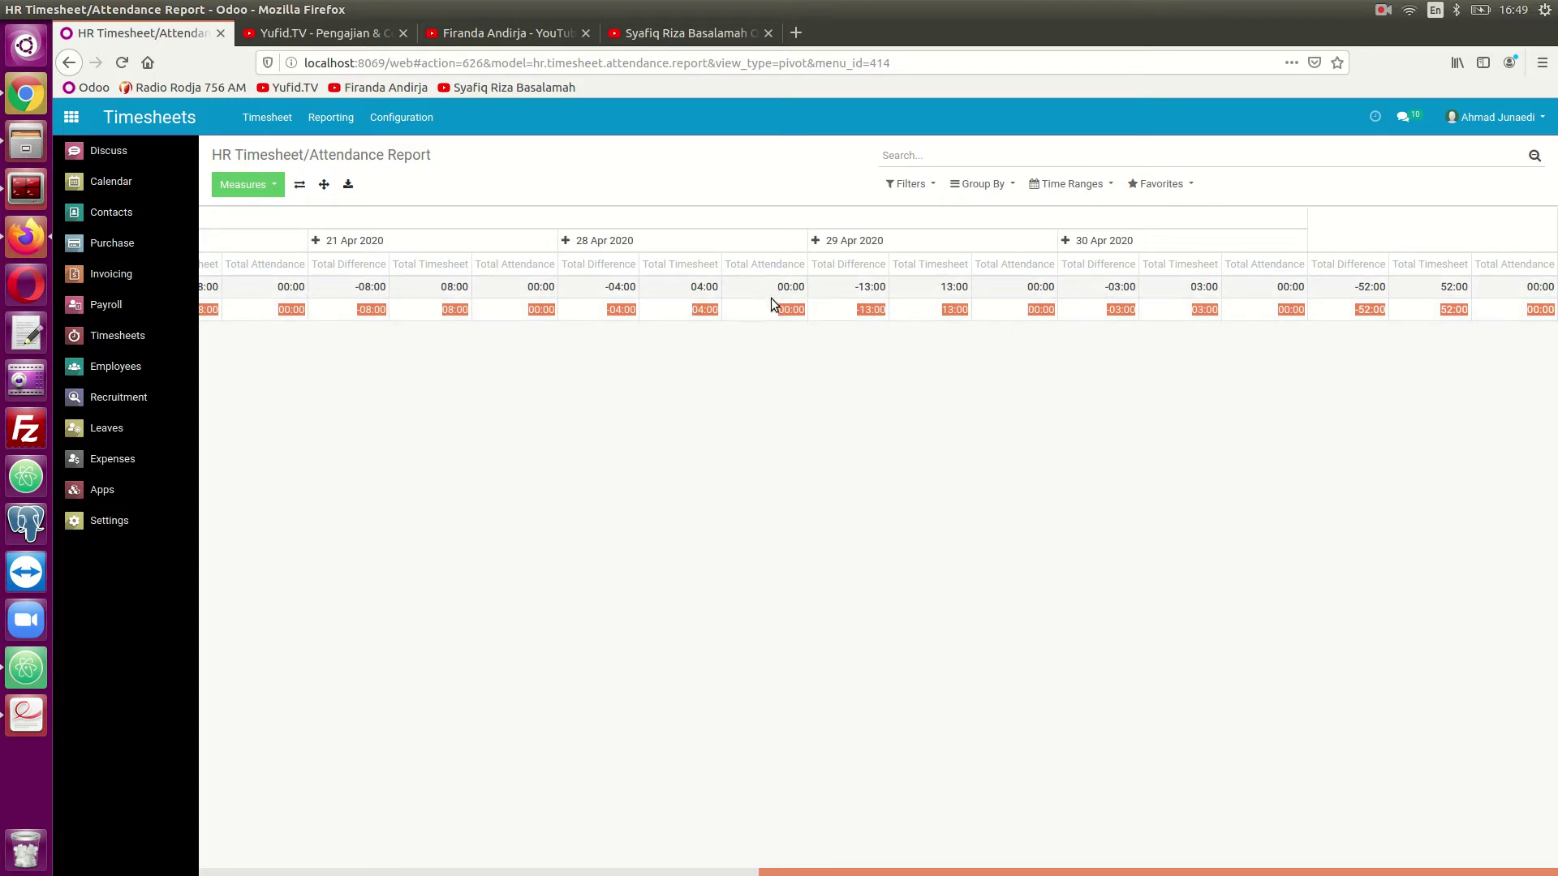
left_click(795, 342)
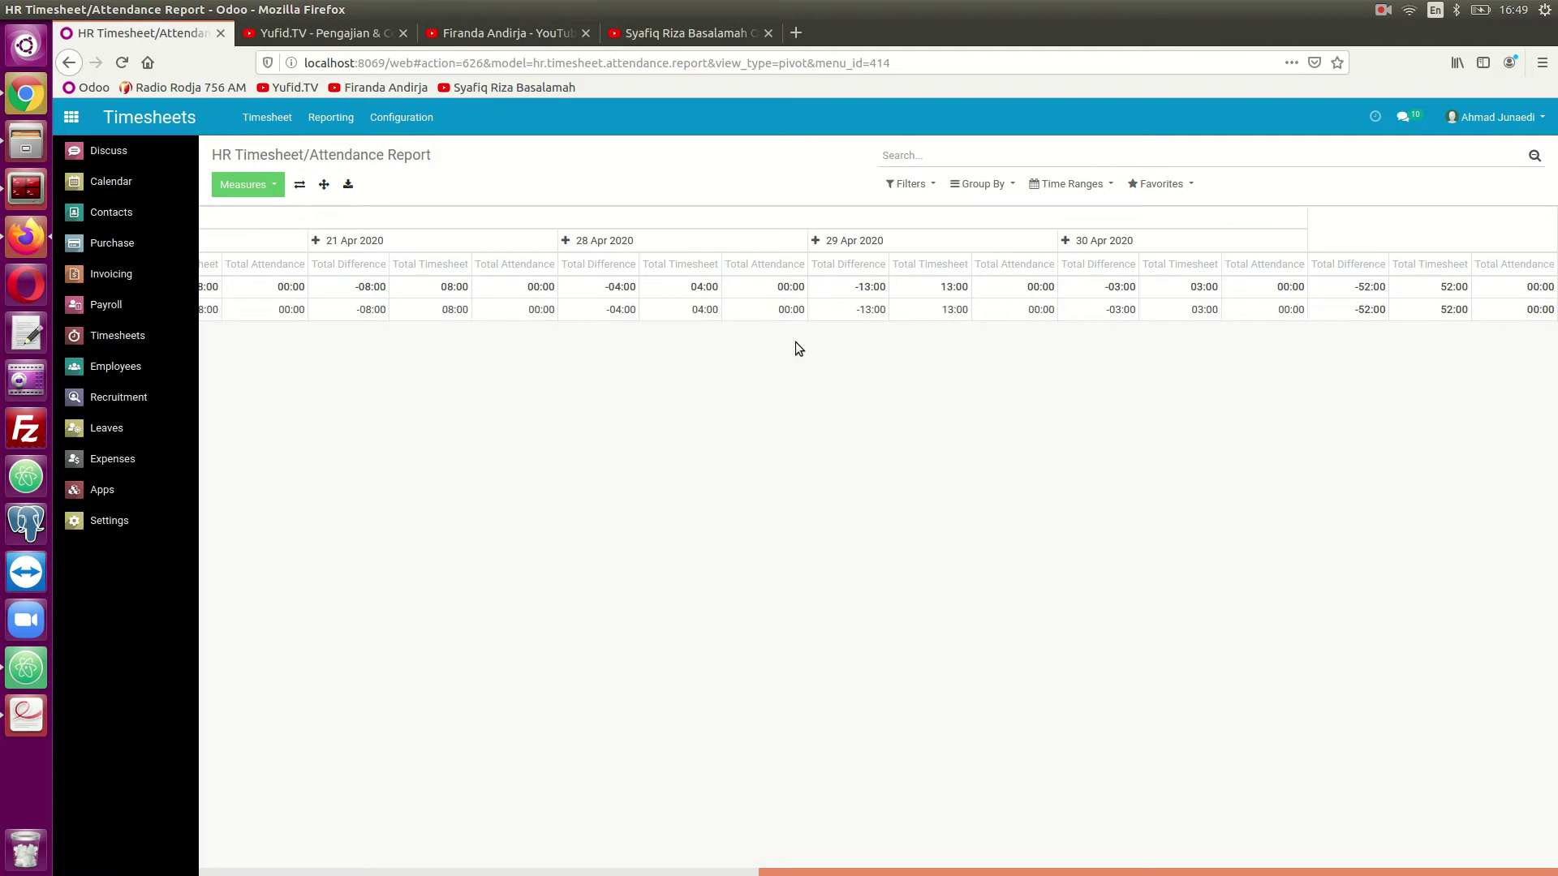
left_click(1499, 121)
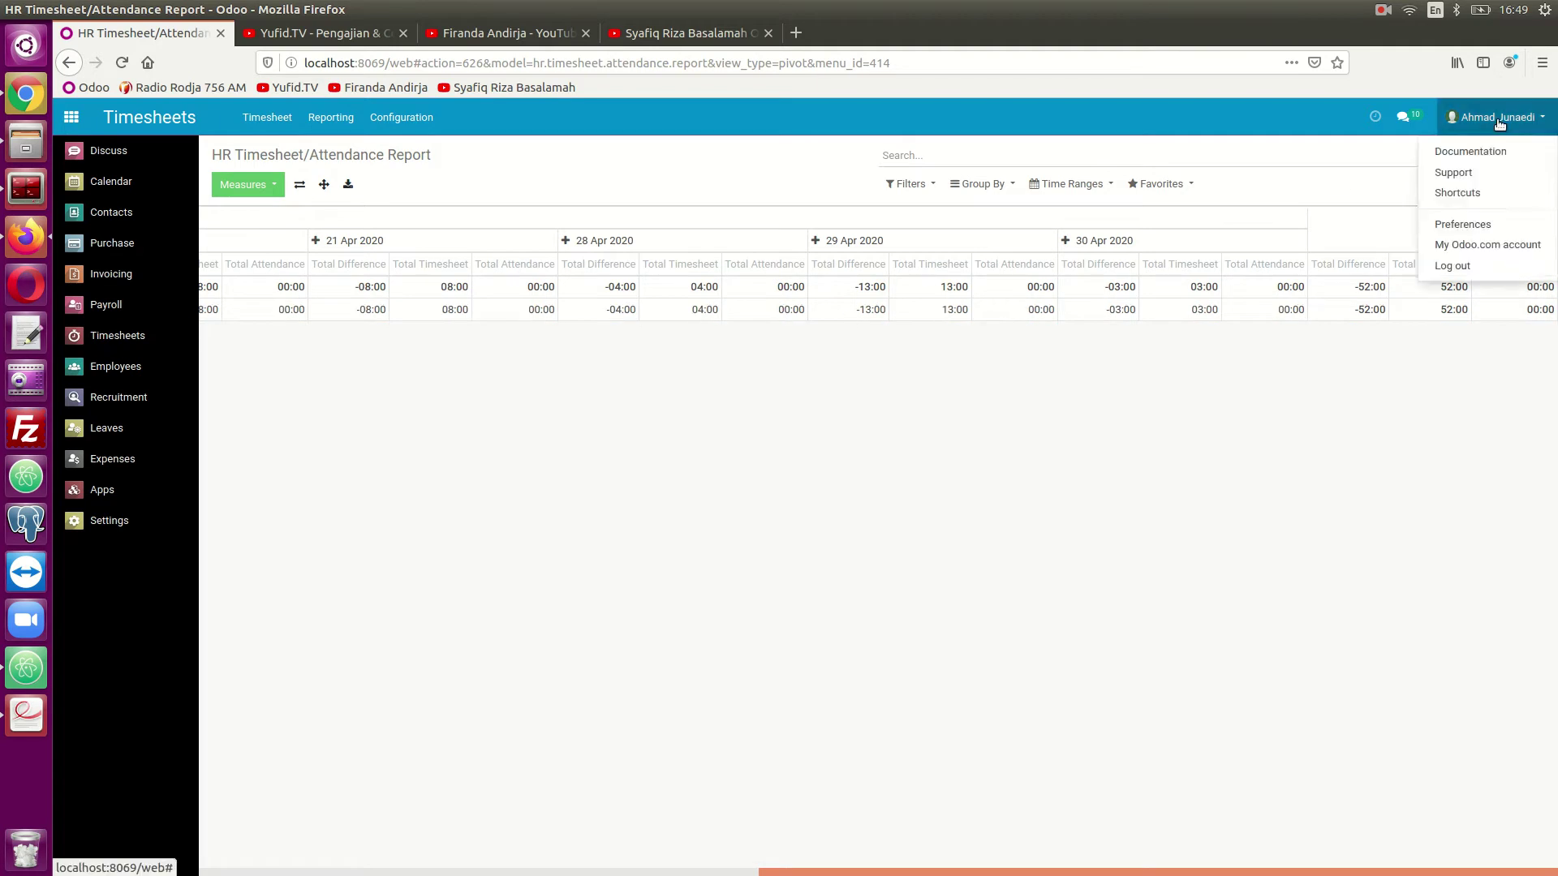
- Log in as the employee and check out in Attendances, dismissing the goodbye message
left_click(1463, 269)
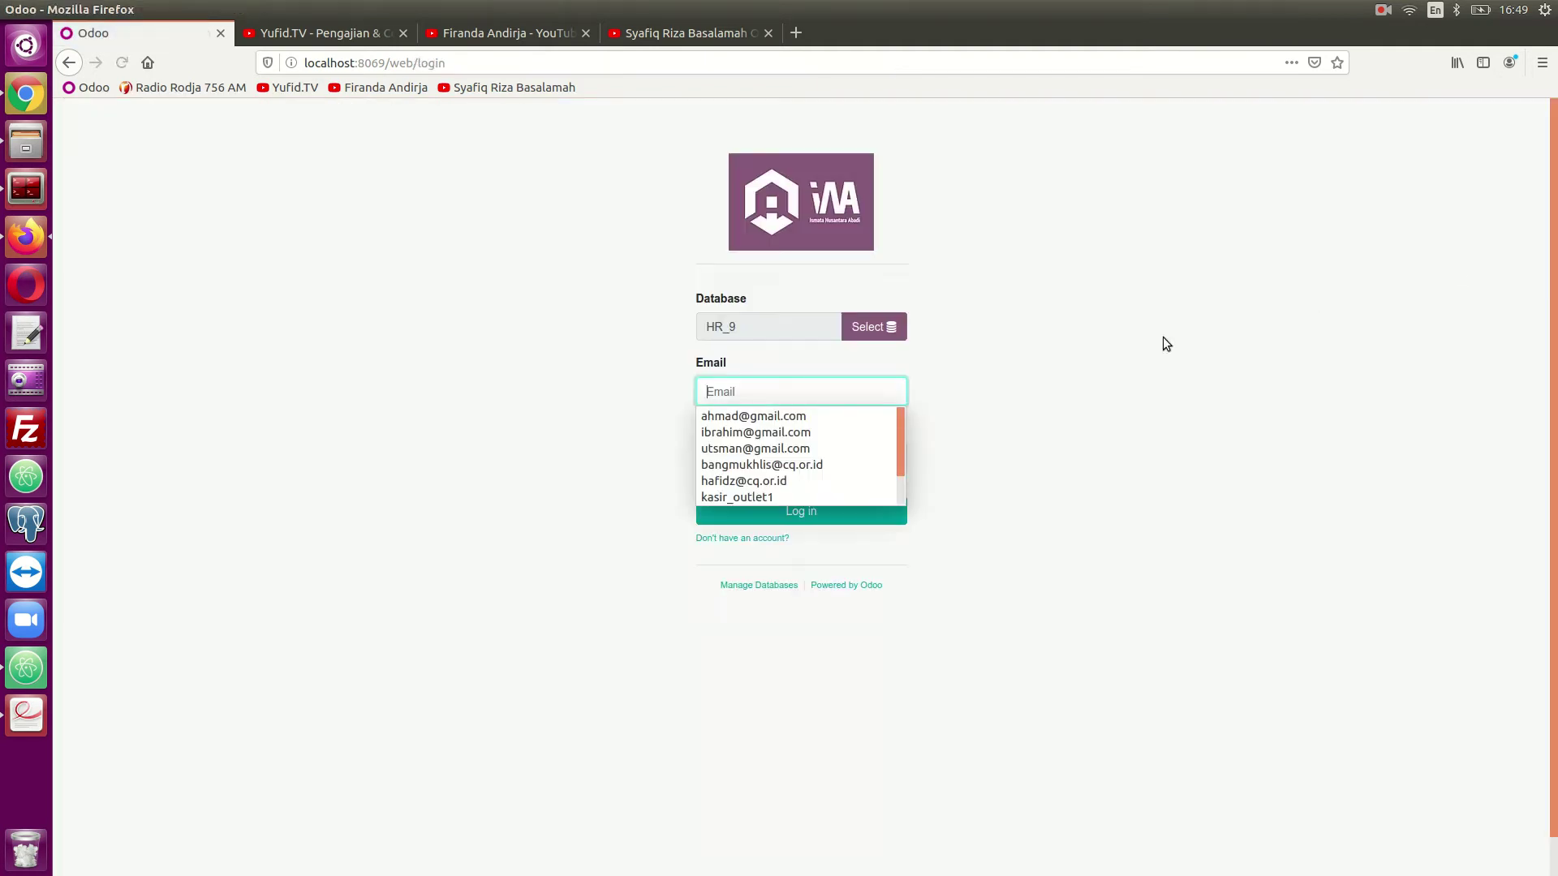
left_click(778, 446)
left_click(732, 459)
left_click(746, 505)
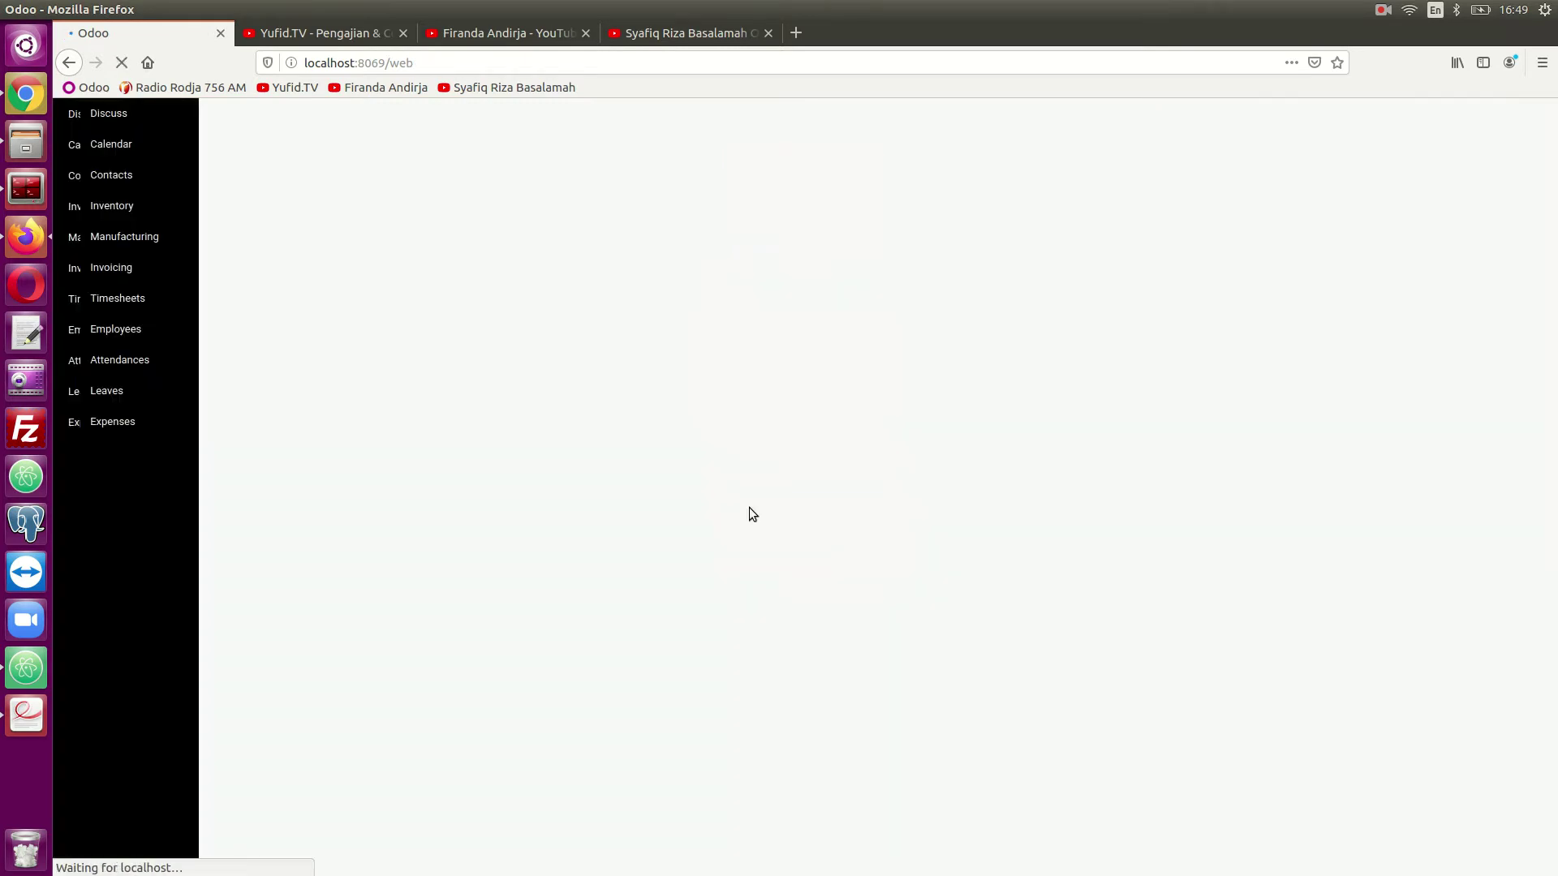
left_click(138, 398)
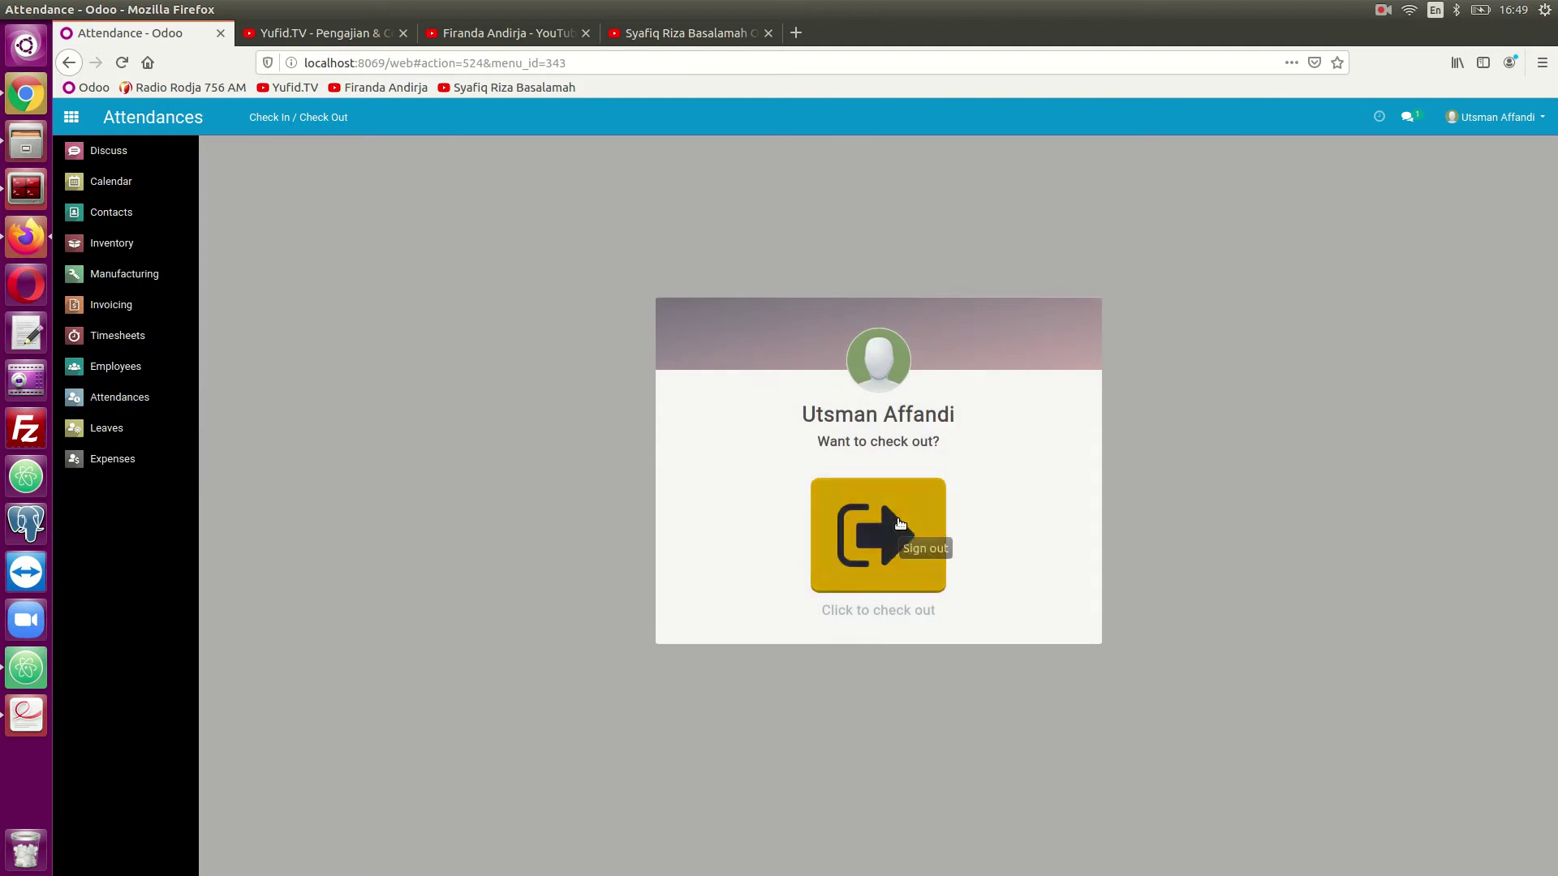
left_click(909, 523)
left_click(889, 569)
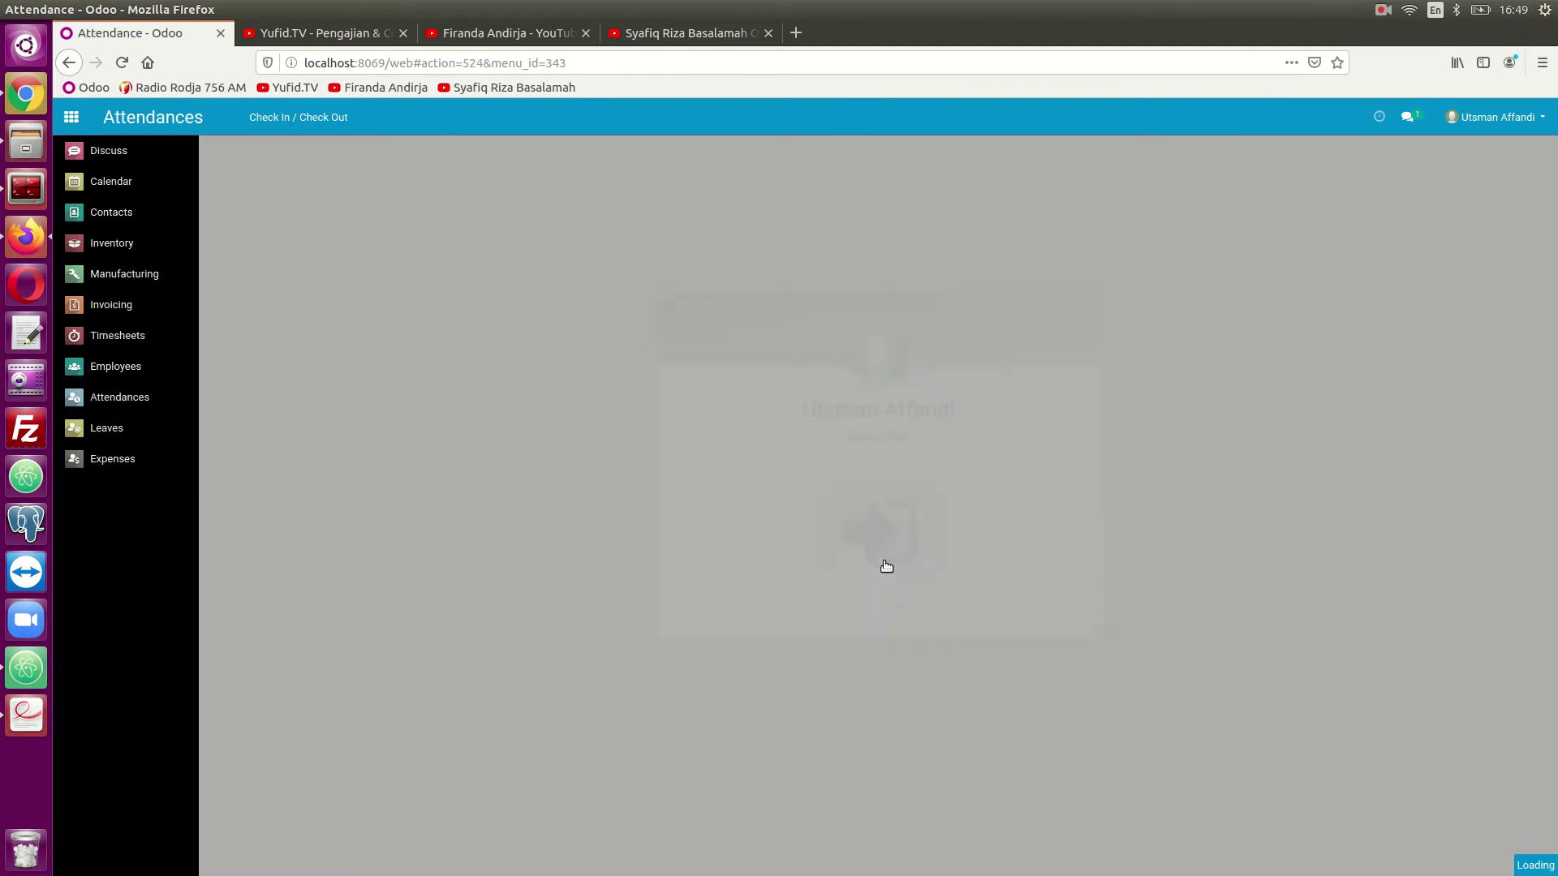
- Sign out and log back in as the manager with the manager's password, opening Timesheets
left_click(1485, 117)
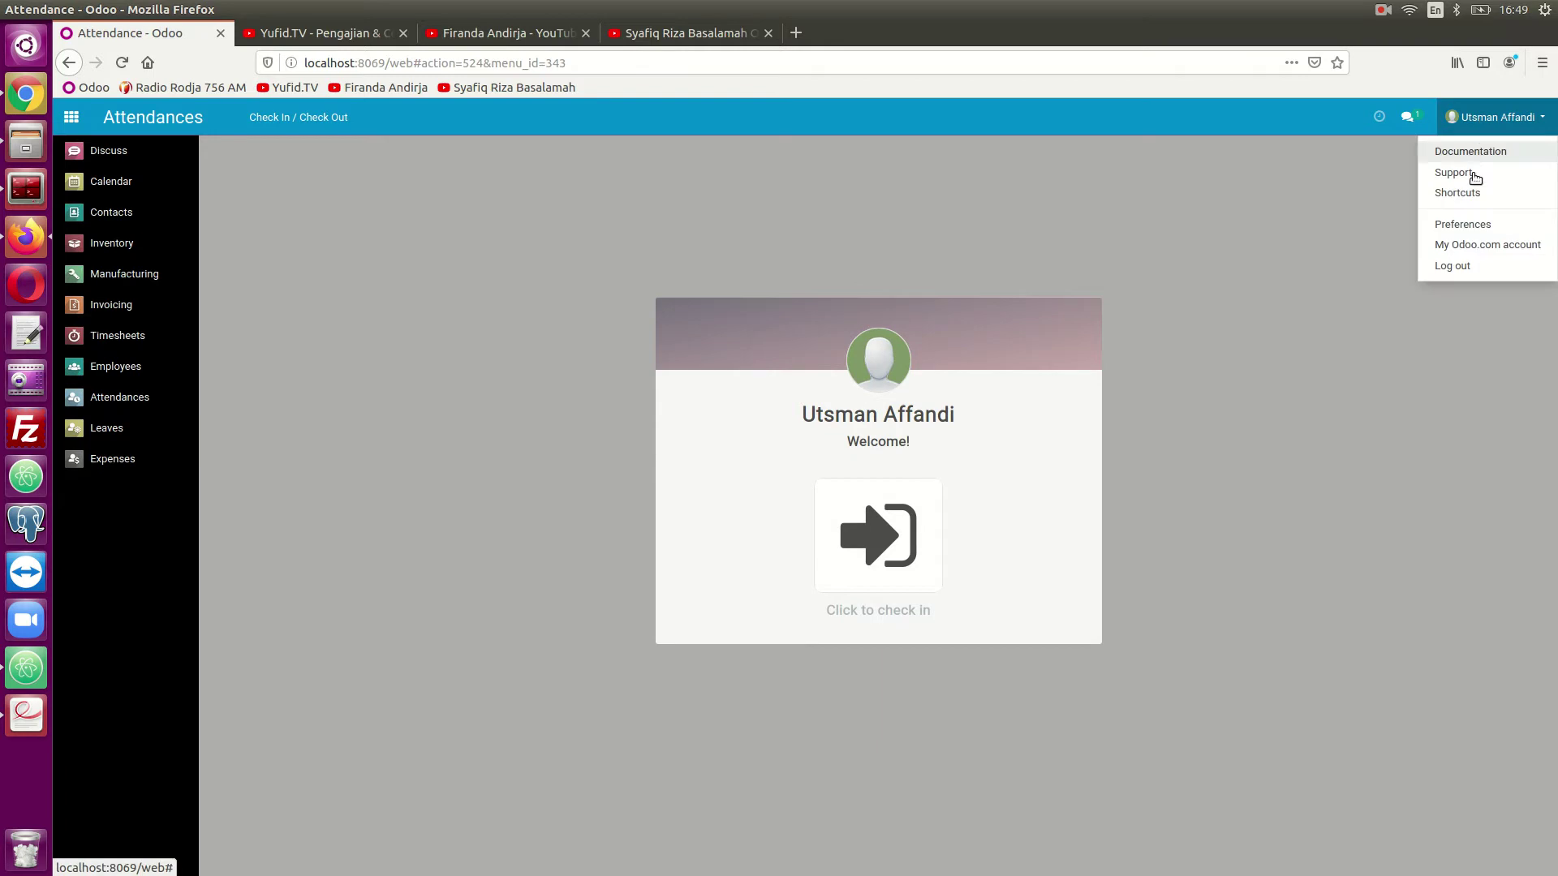
left_click(1452, 266)
left_click(850, 383)
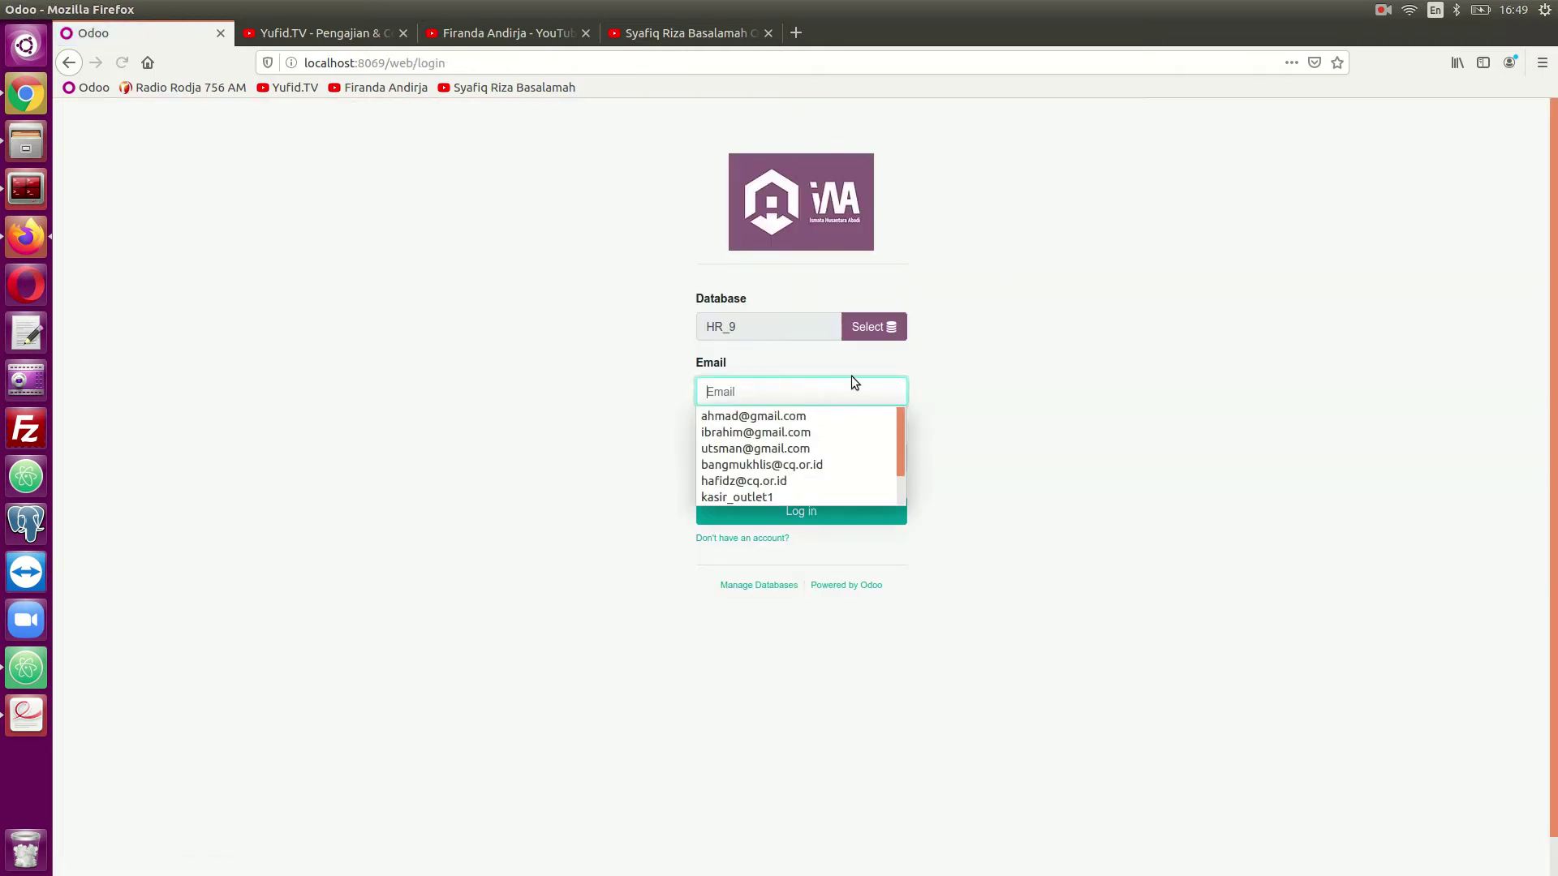
left_click(800, 411)
left_click(780, 460)
type("123")
left_click(778, 505)
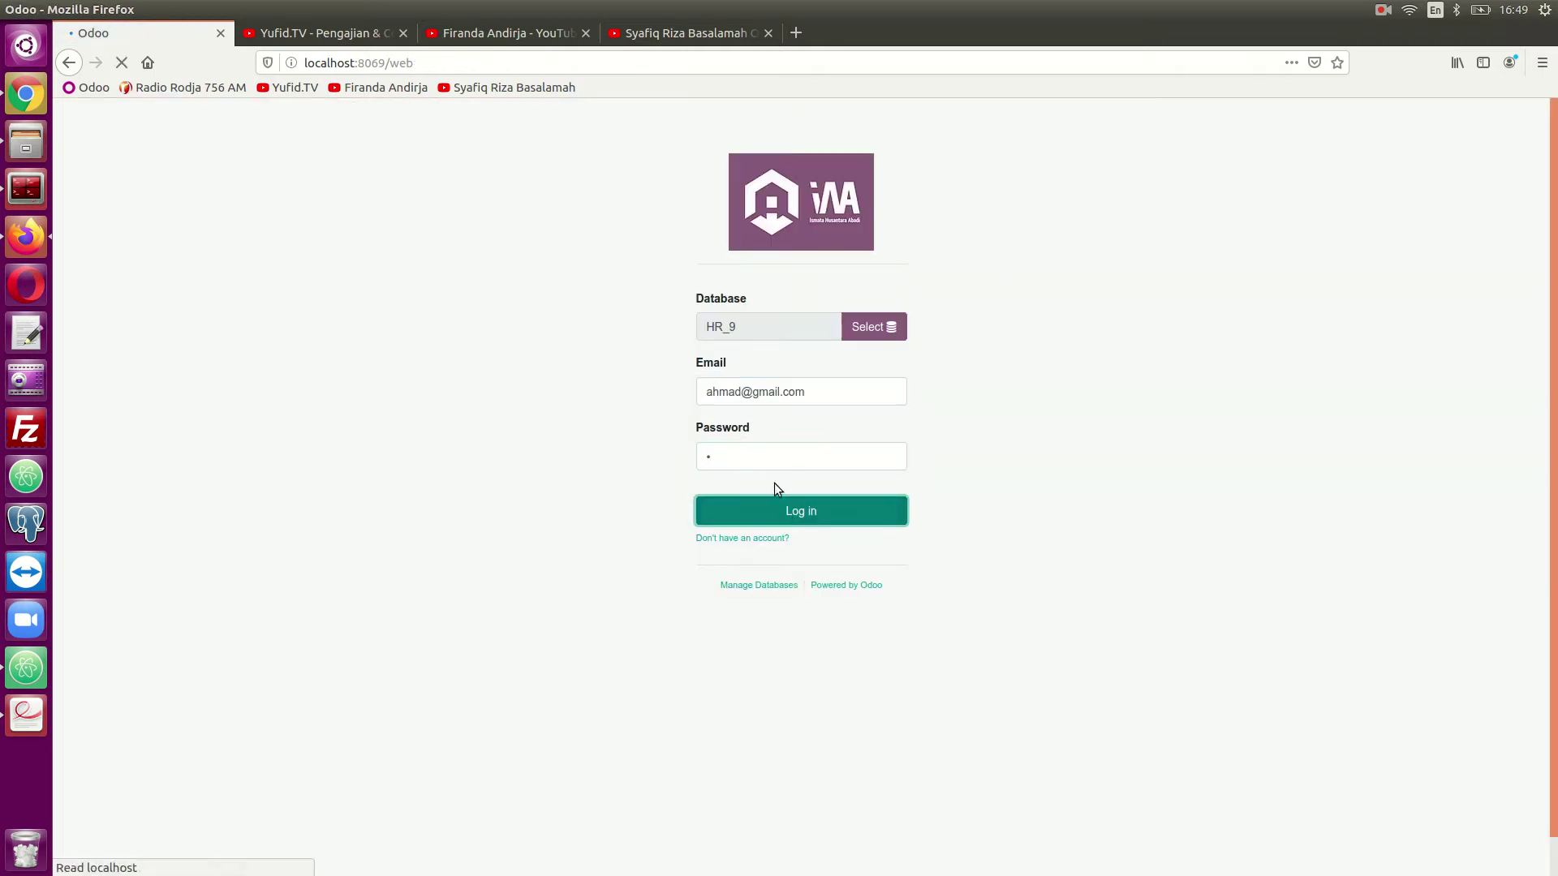
left_click(141, 336)
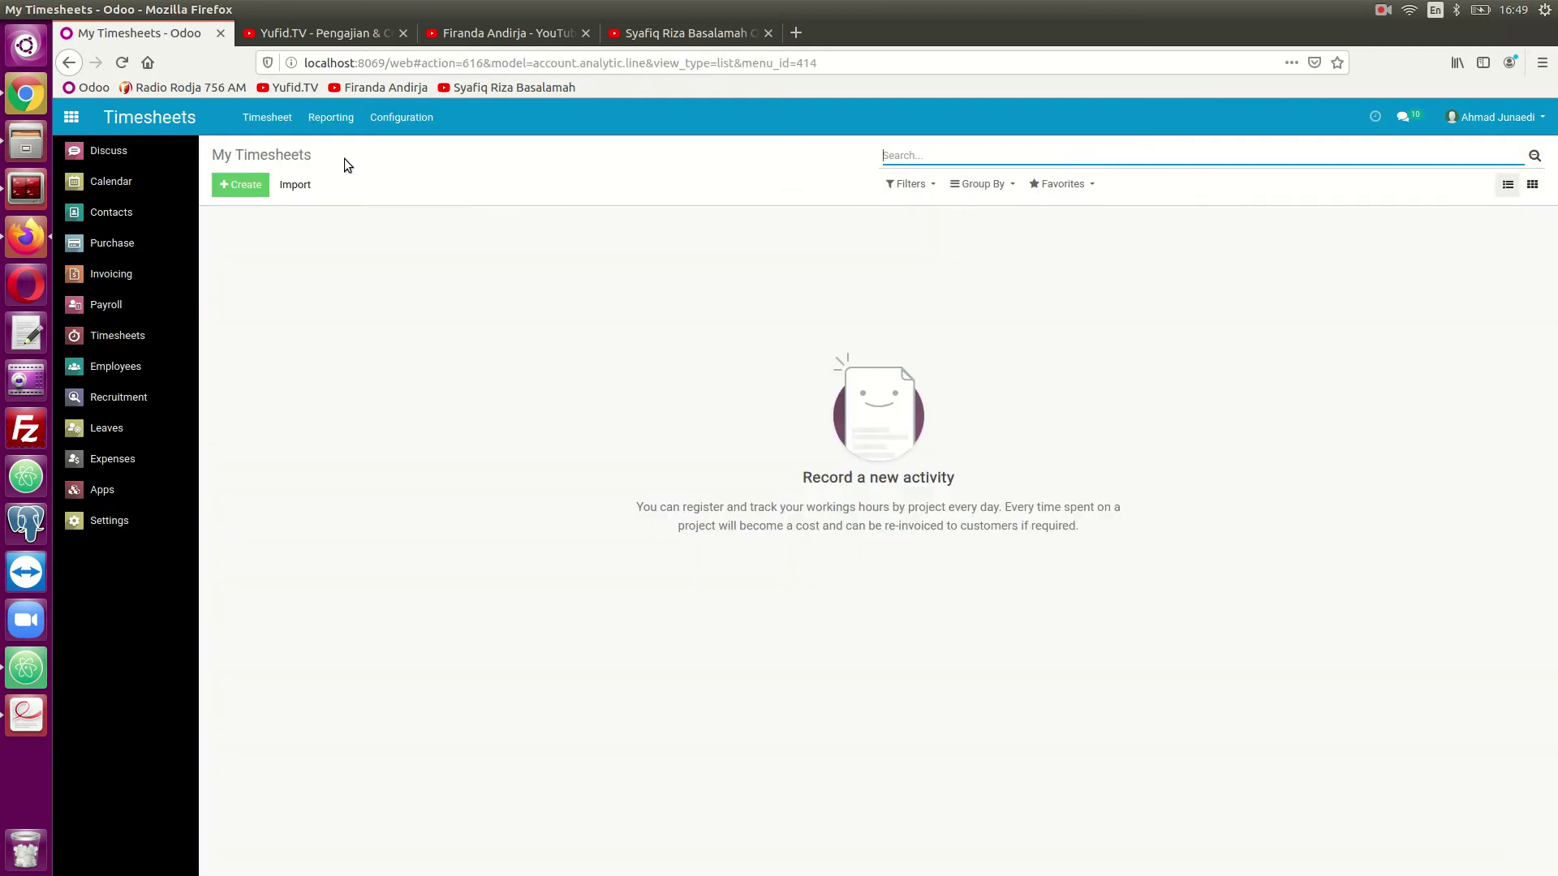
- Reopen the Timesheet / Attendance report and scroll to April to see 00:03 attendance on 28 Apr 2020
left_click(331, 117)
left_click(351, 253)
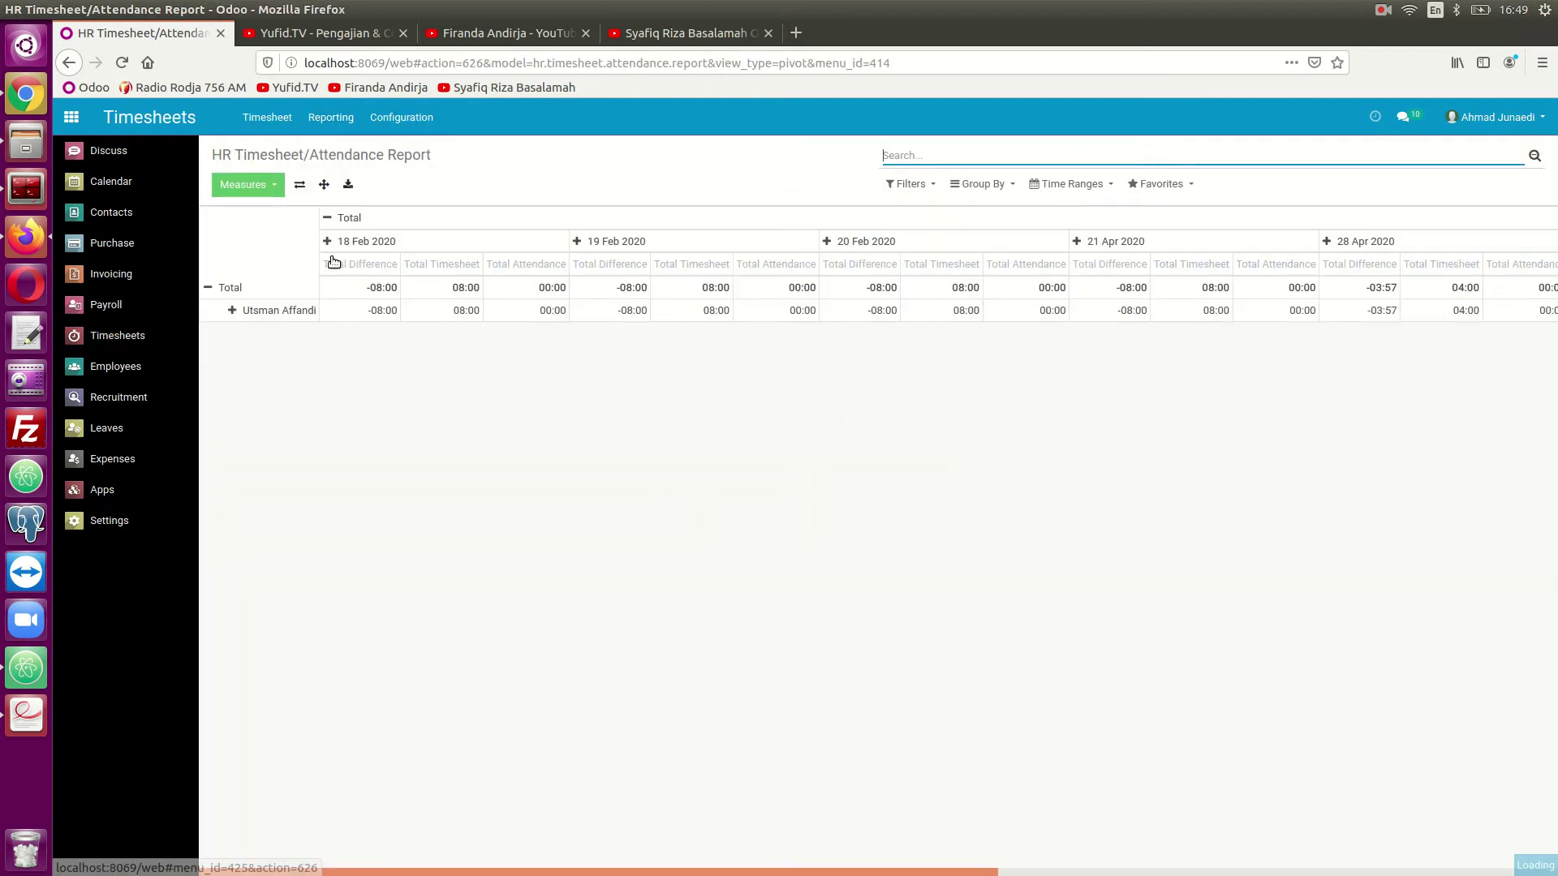
left_click_drag(519, 869, 1079, 869)
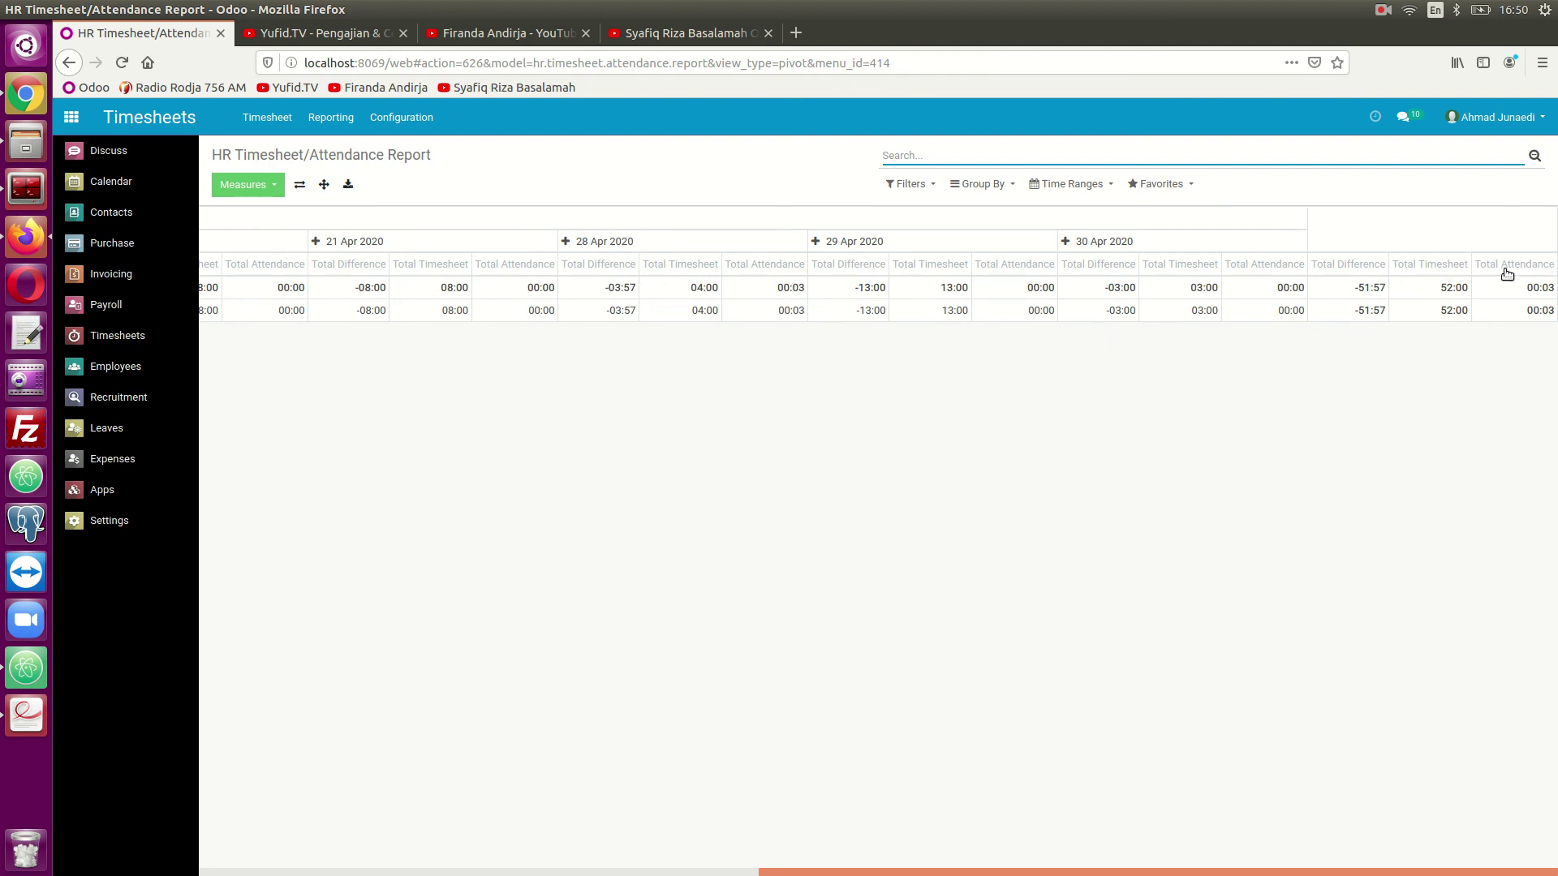
left_click_drag(1332, 866, 772, 868)
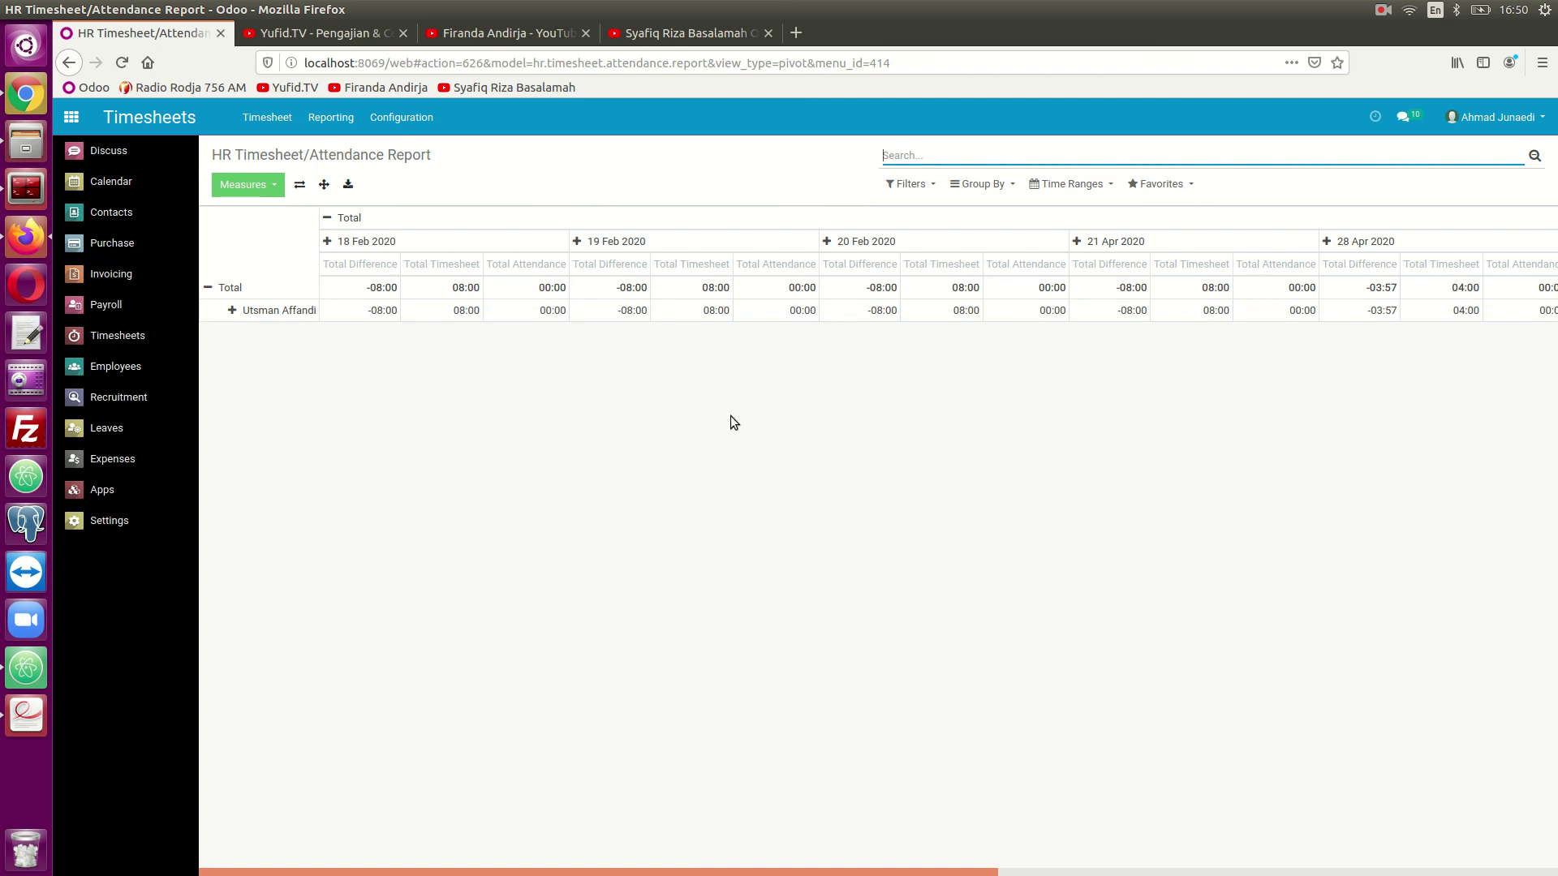
left_click(1383, 10)
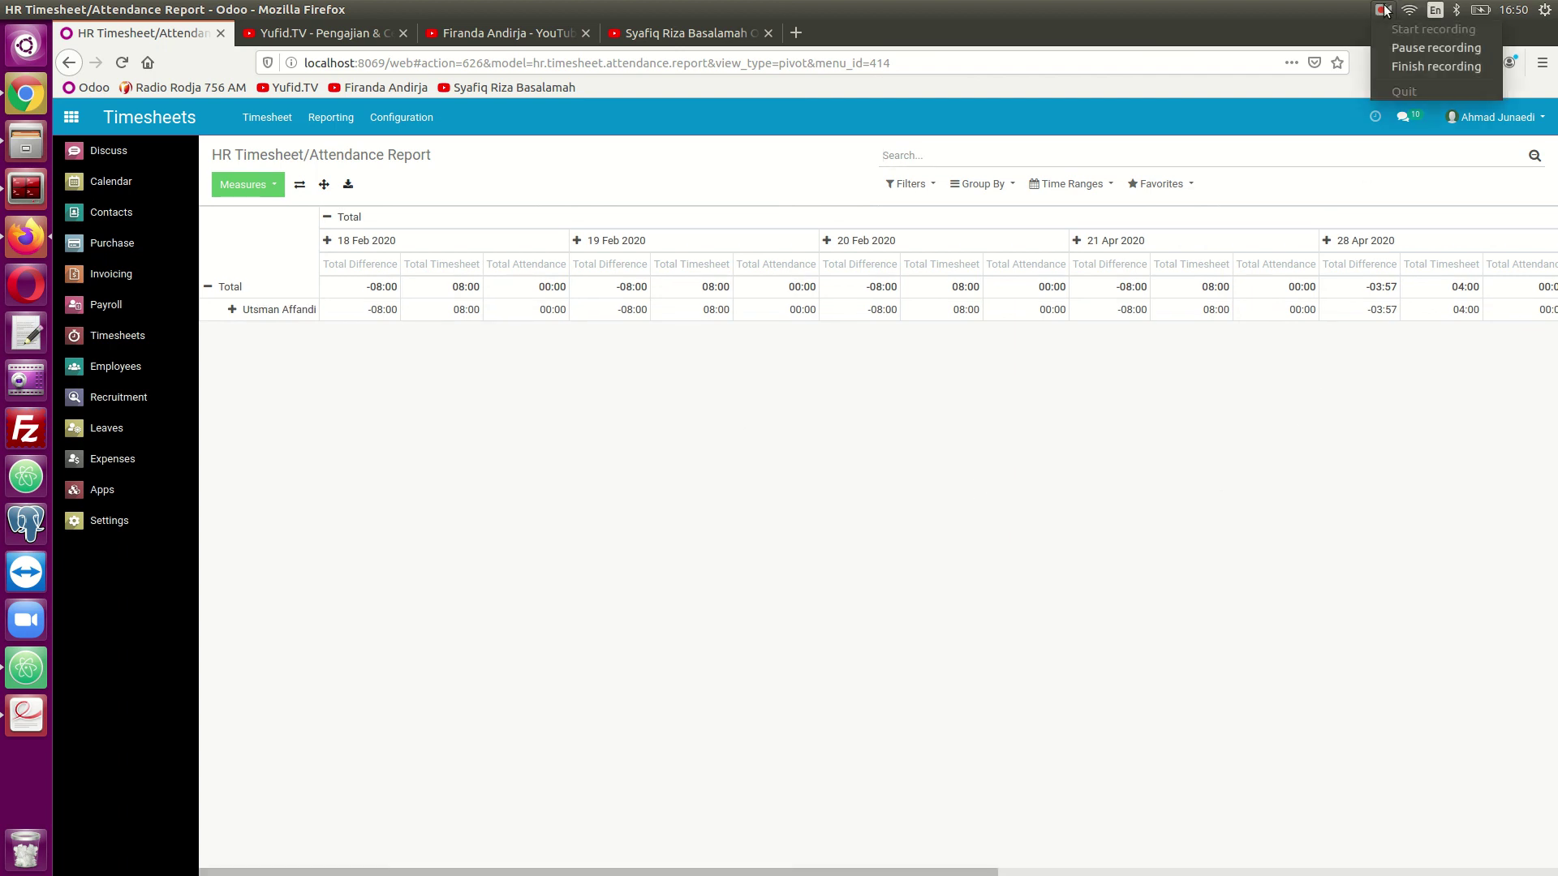